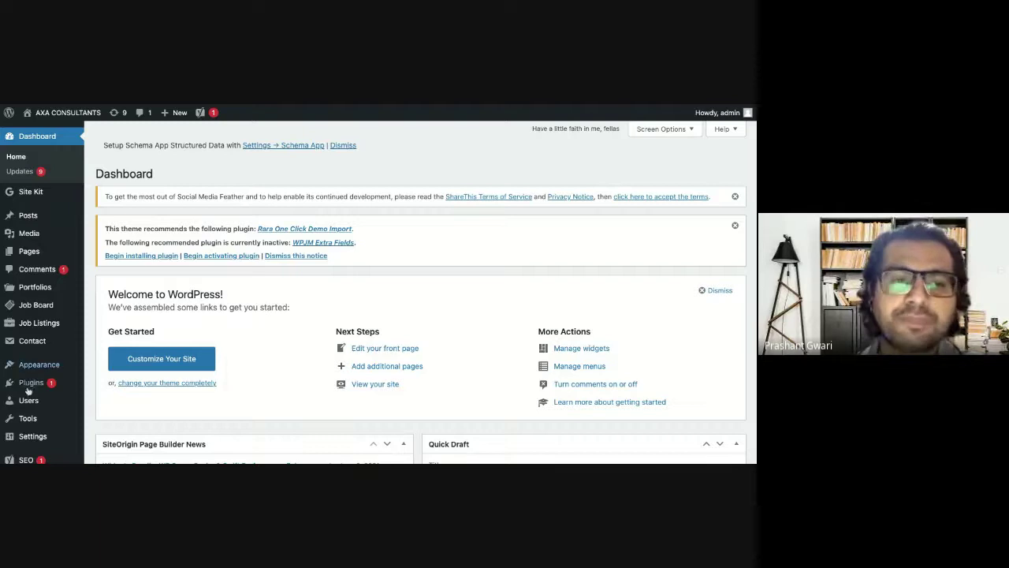
pyautogui.moveTo(48, 383)
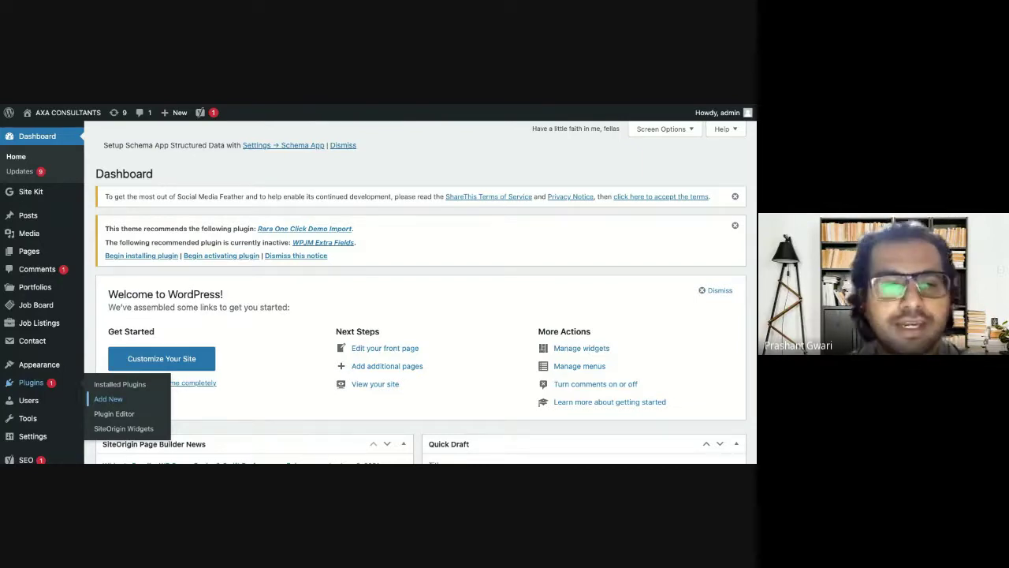
pyautogui.scroll(-3, 418, 284)
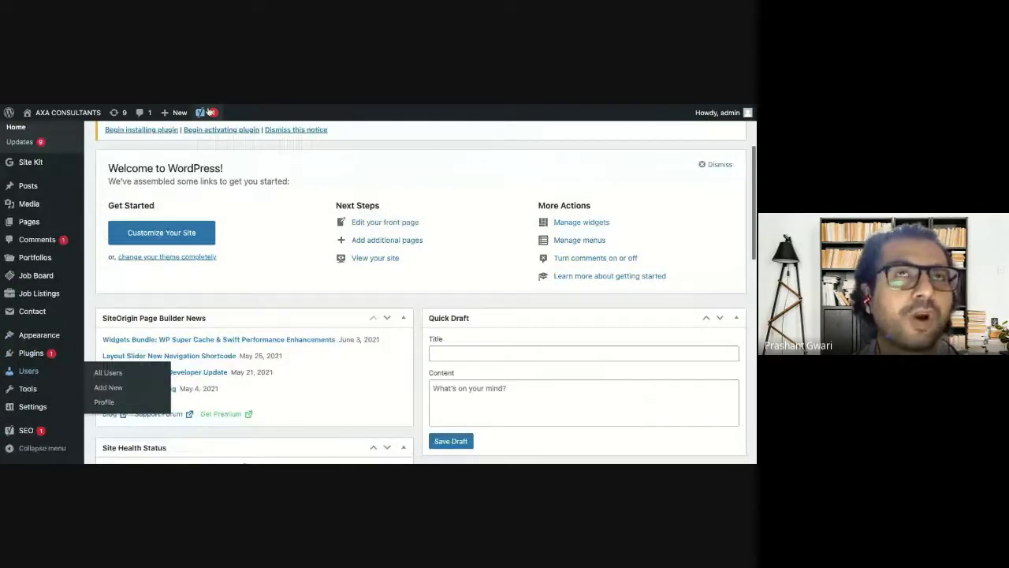
pyautogui.moveTo(25, 438)
pyautogui.scroll(2, 59, 255)
pyautogui.moveTo(59, 255)
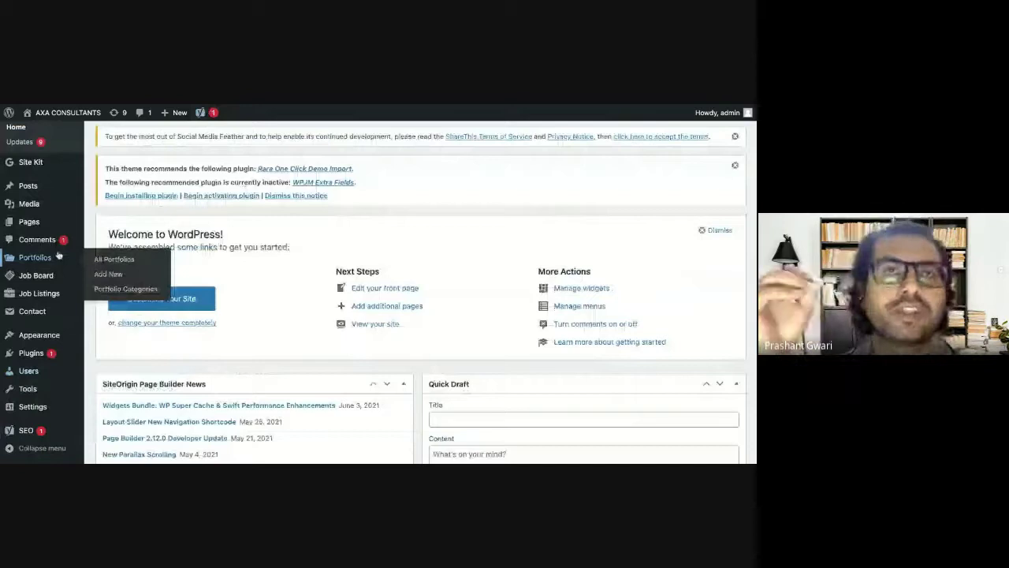
pyautogui.scroll(2, 59, 255)
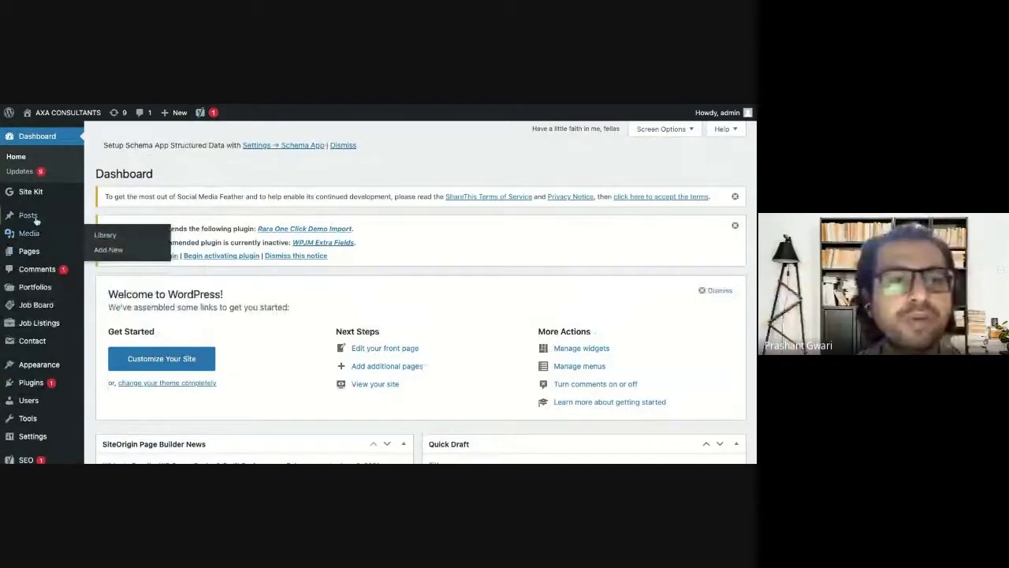
# Start a new blog post in the classic editor
pyautogui.moveTo(34, 216)
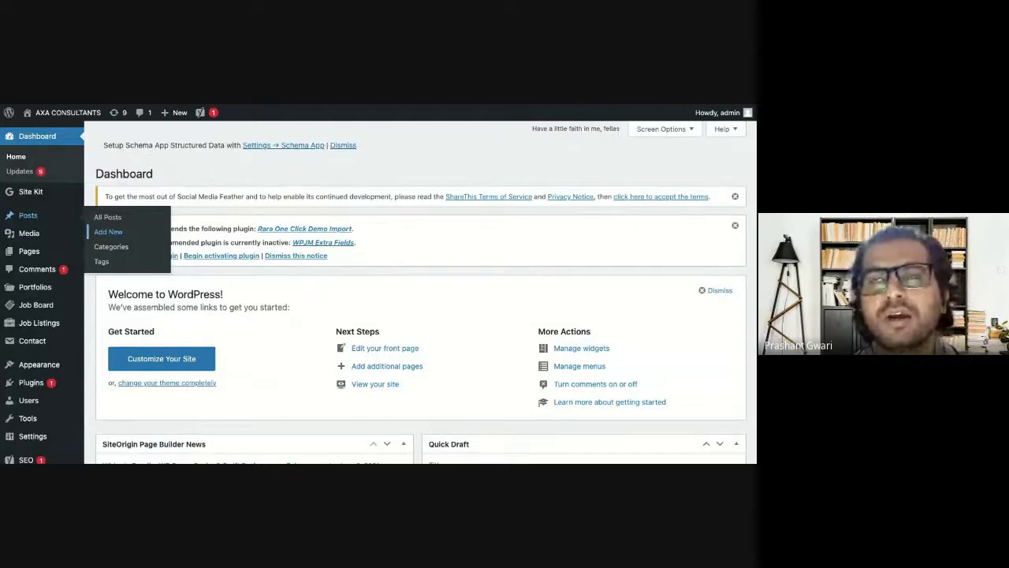
pyautogui.click(109, 232)
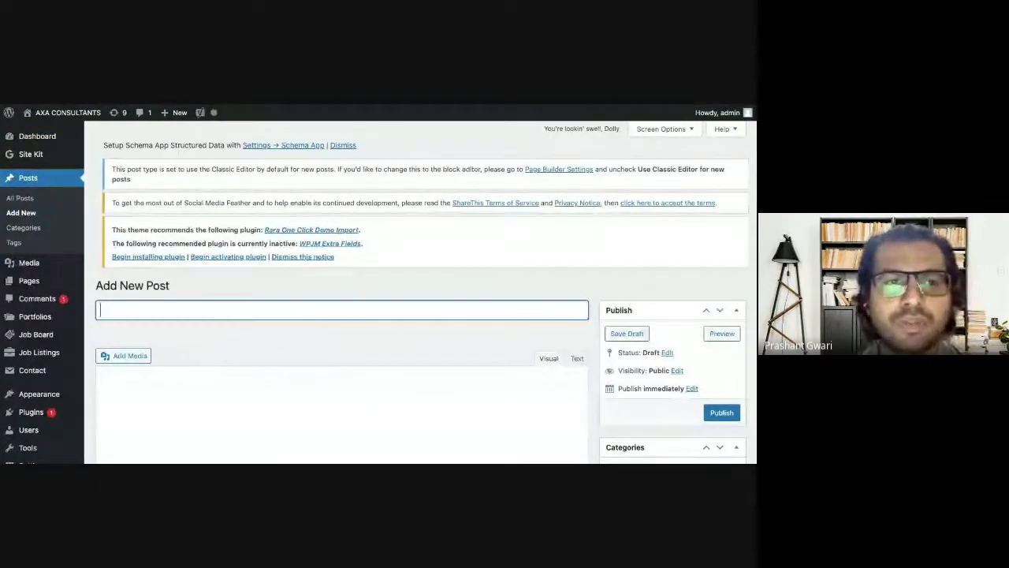
pyautogui.scroll(-2, 160, 239)
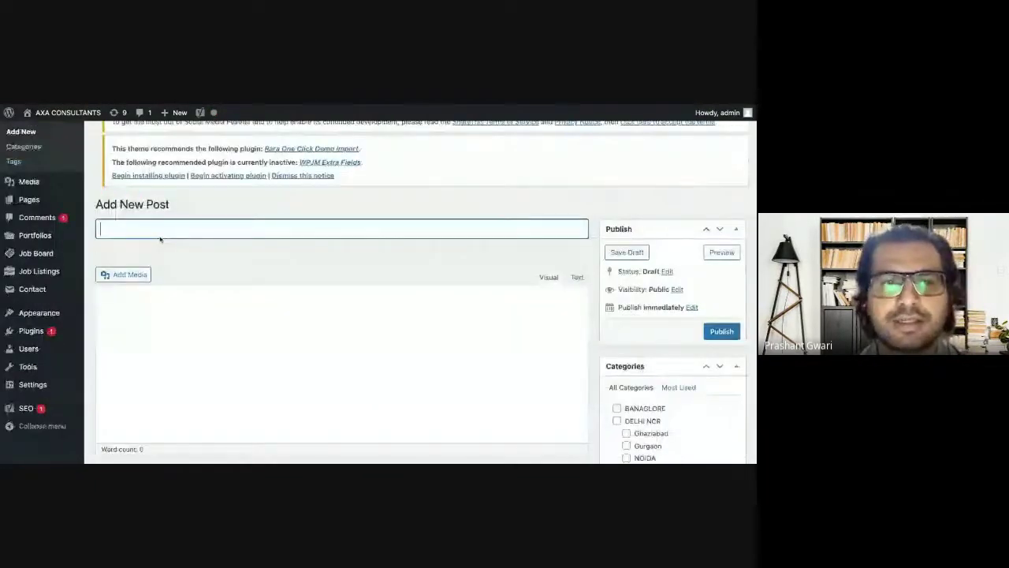
pyautogui.scroll(-2, 284, 322)
pyautogui.scroll(-1, 284, 321)
pyautogui.scroll(1, 285, 321)
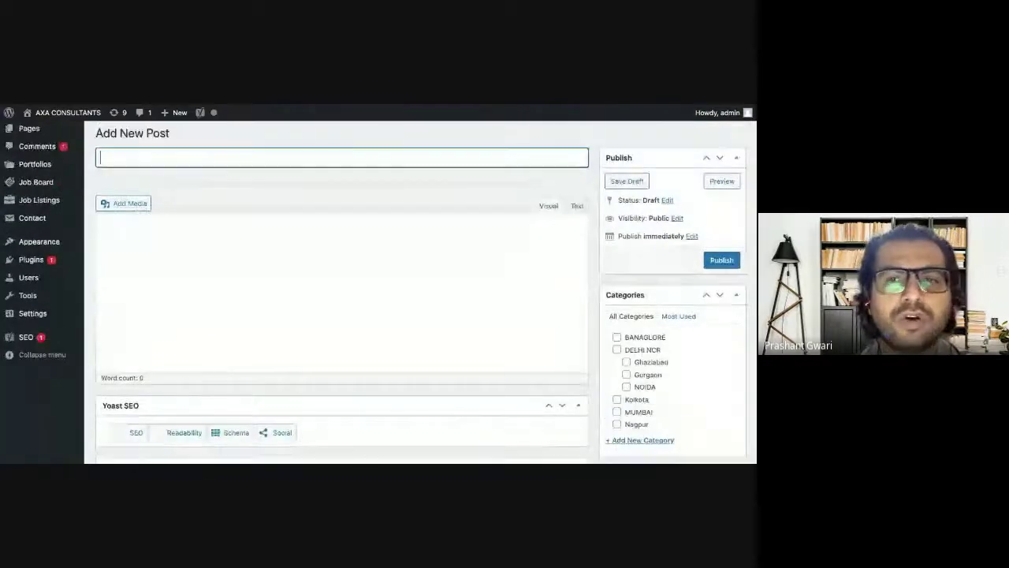
pyautogui.scroll(1, 277, 311)
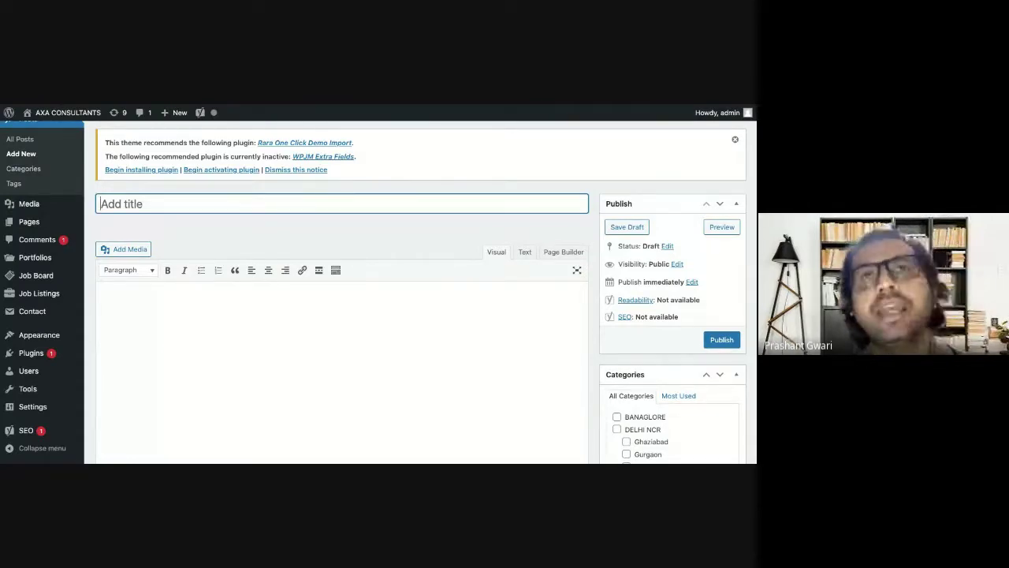
# Look through the new post's Yoast SEO settings, from the focus keyphrase and Google preview to the meta description and advanced options
pyautogui.scroll(-1, 160, 239)
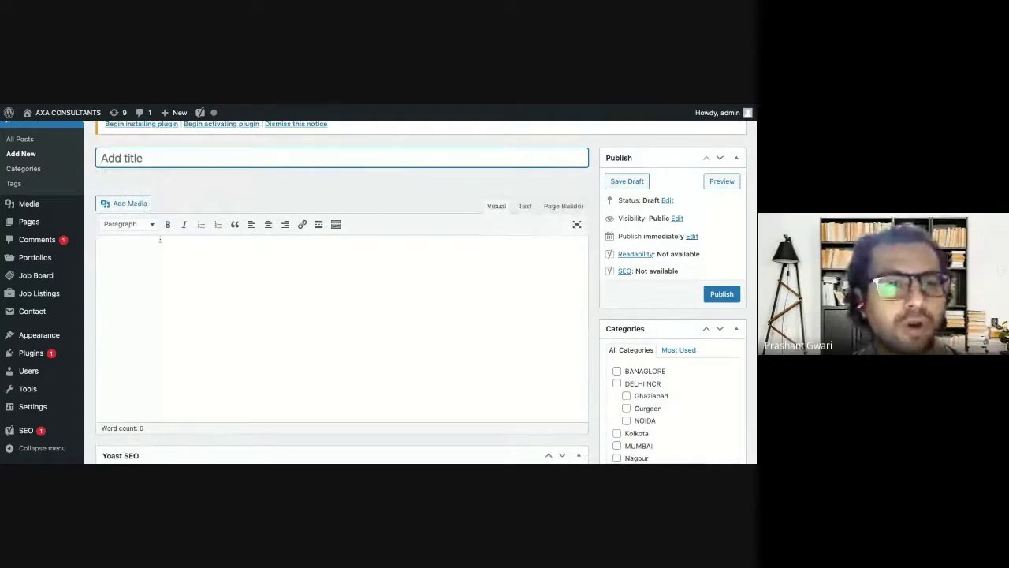
pyautogui.scroll(-3, 160, 239)
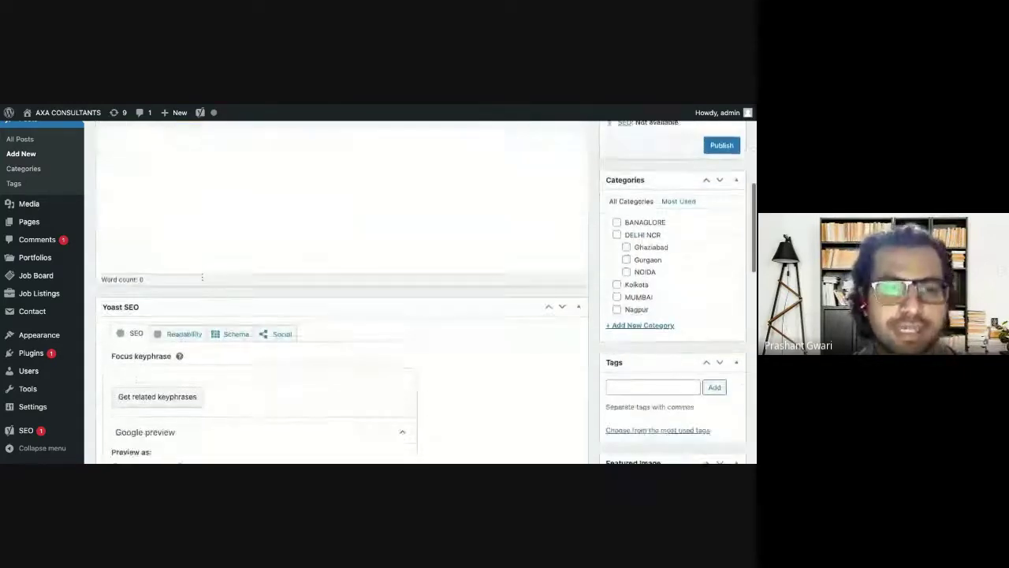
pyautogui.scroll(-1, 189, 331)
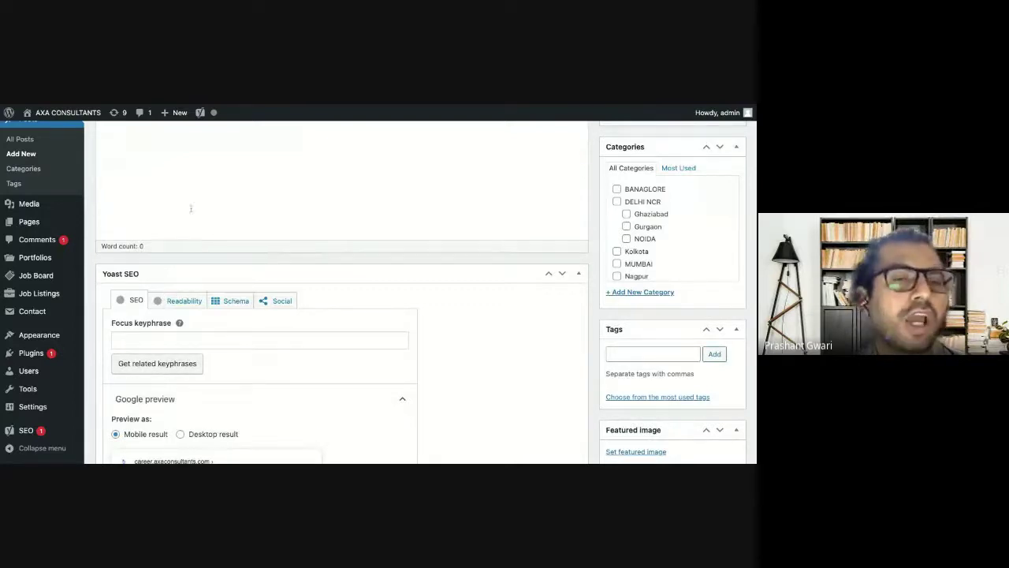
pyautogui.scroll(-3, 175, 398)
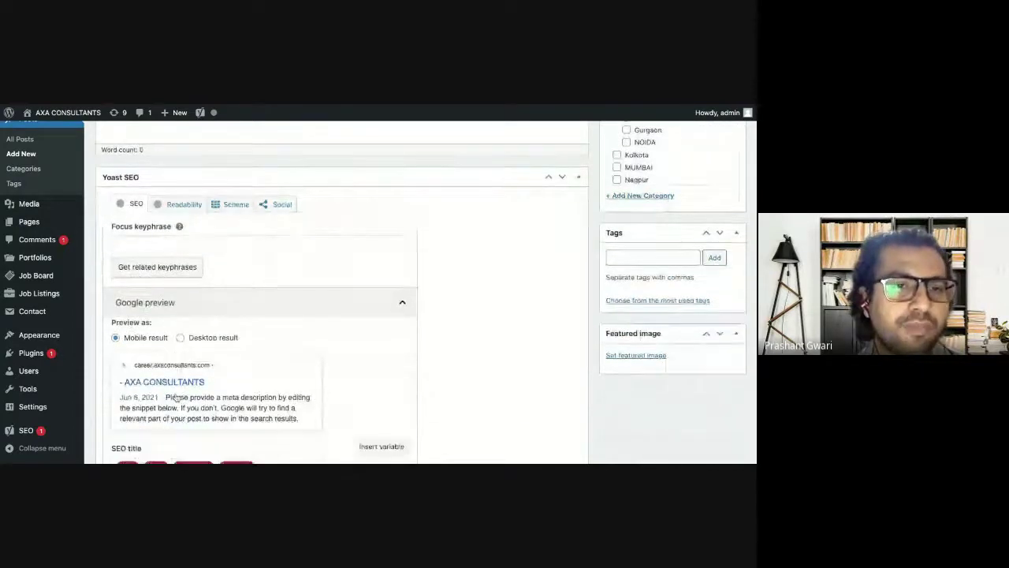
pyautogui.scroll(-8, 175, 398)
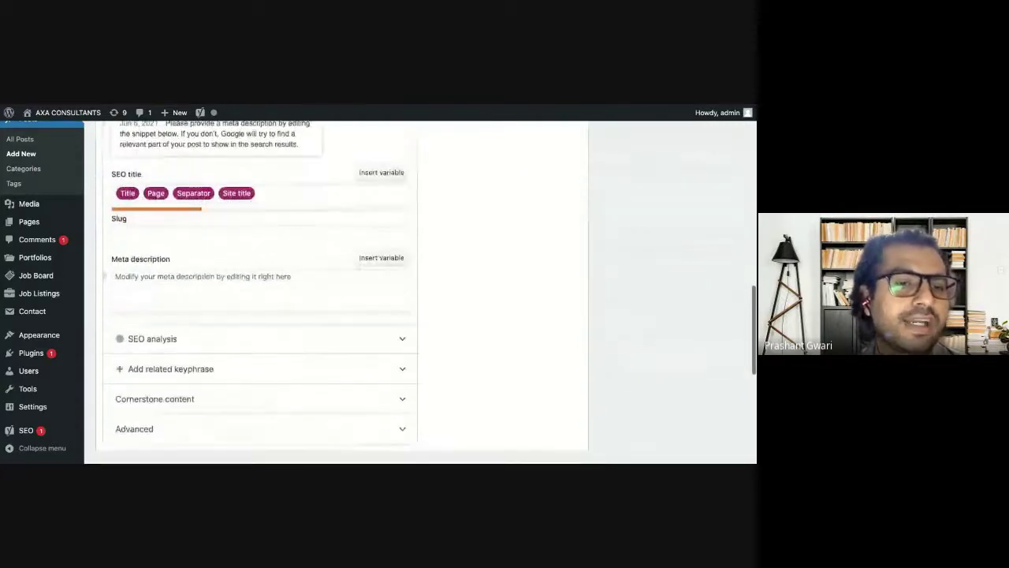
pyautogui.scroll(-1, 341, 292)
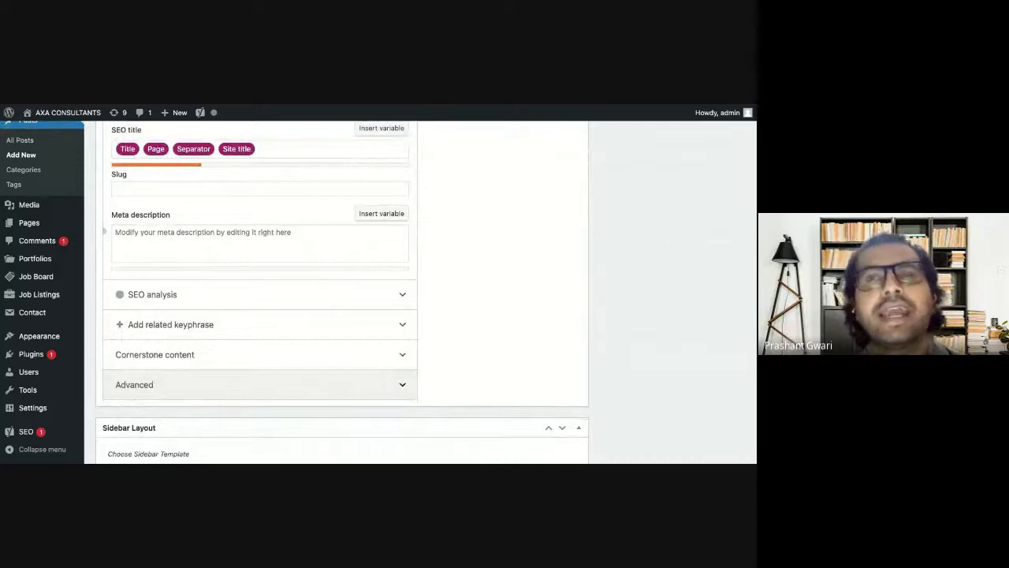
pyautogui.scroll(6, 260, 315)
pyautogui.scroll(3, 260, 316)
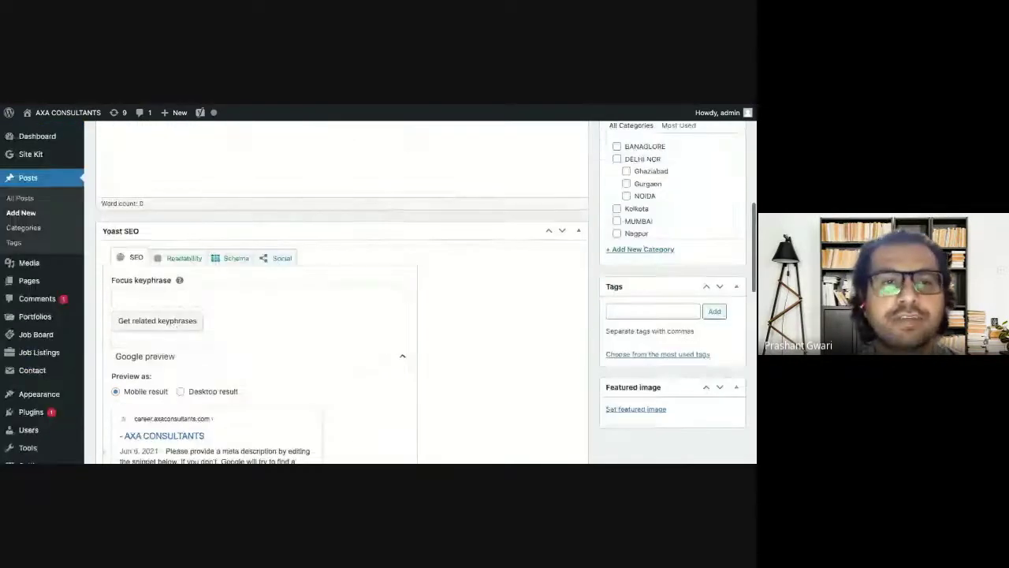
# Set the post's Yoast SEO focus keyphrase to "Digital Marketing"
pyautogui.click(168, 297)
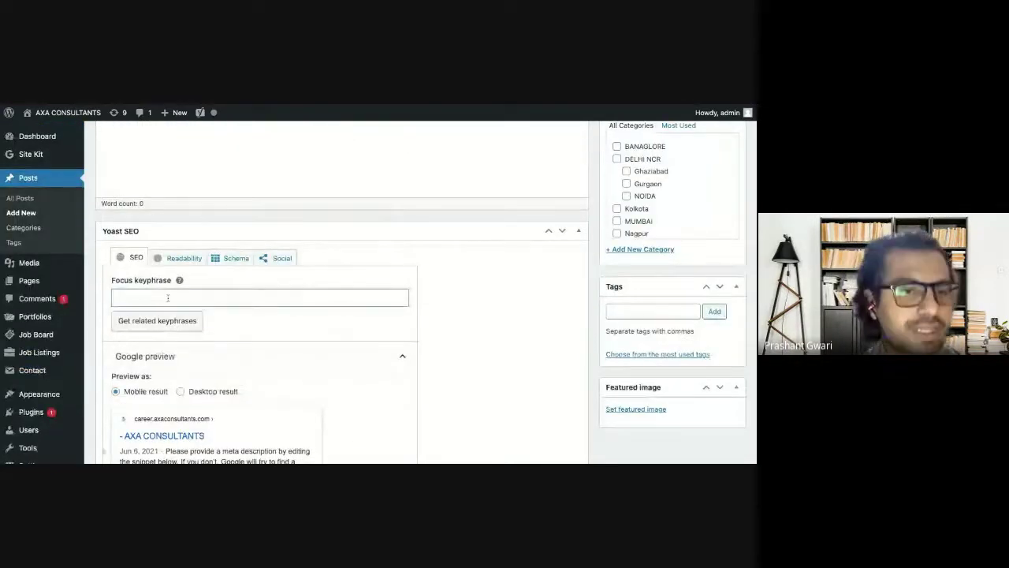
pyautogui.write('Di')
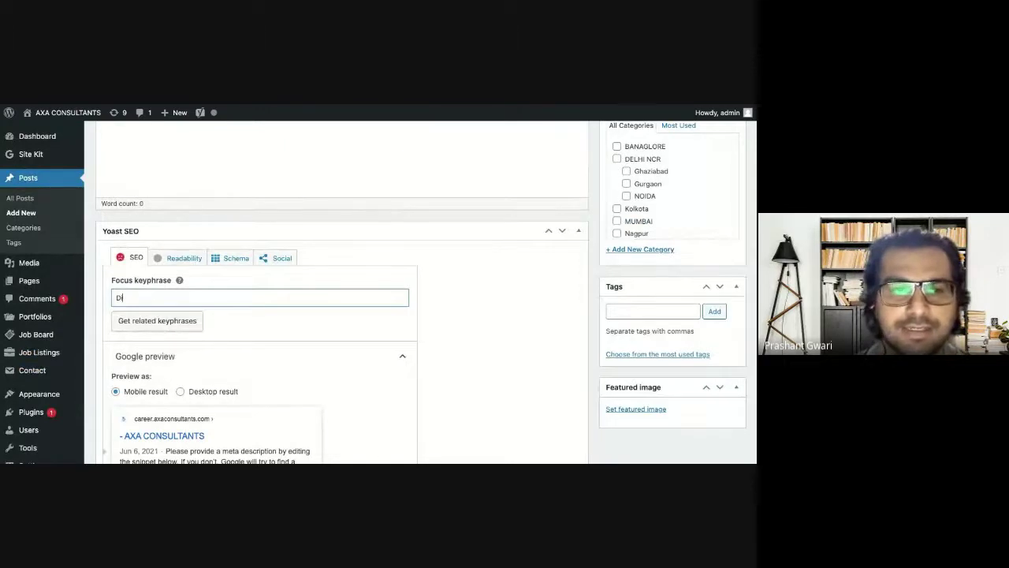
pyautogui.write('f')
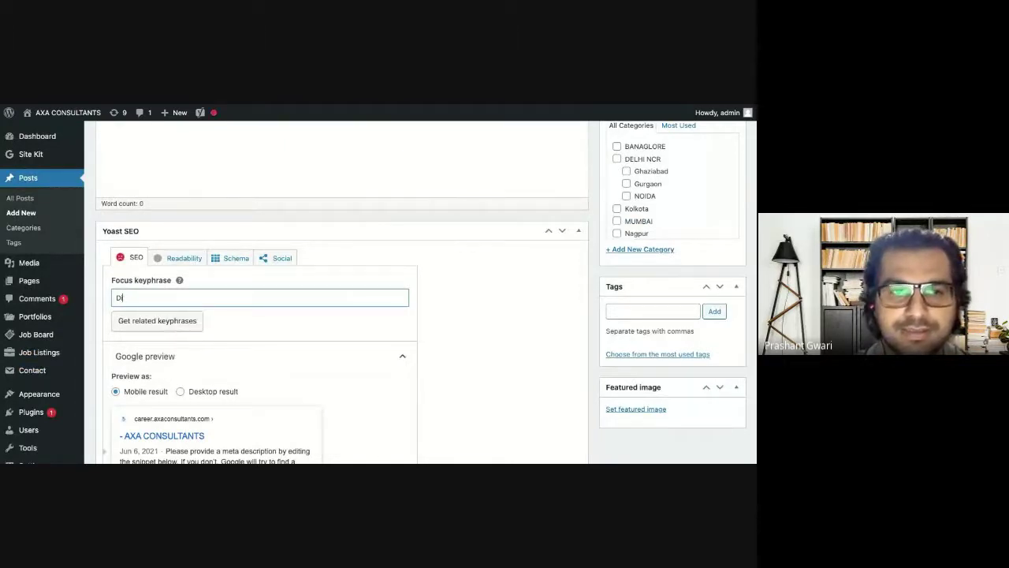
pyautogui.write('gital ')
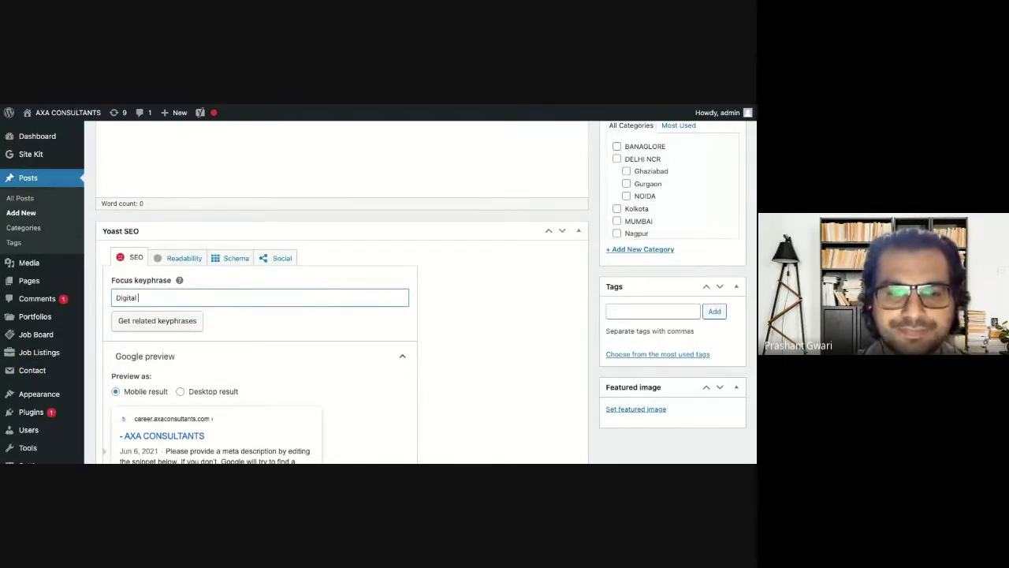
pyautogui.write('Marketring')
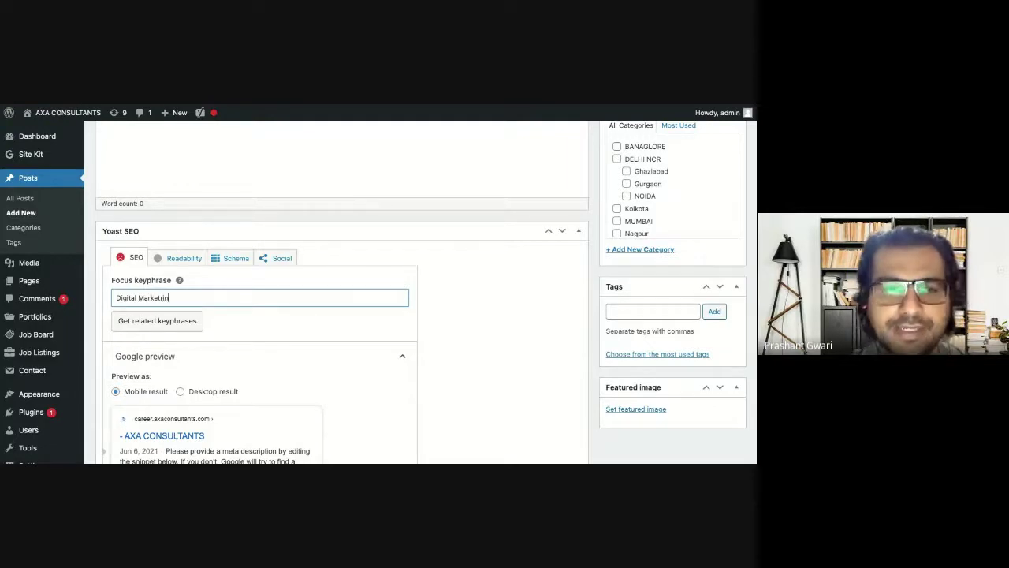
pyautogui.press('BackSpace')
pyautogui.press('BackSpace')
pyautogui.press('BackSpace')
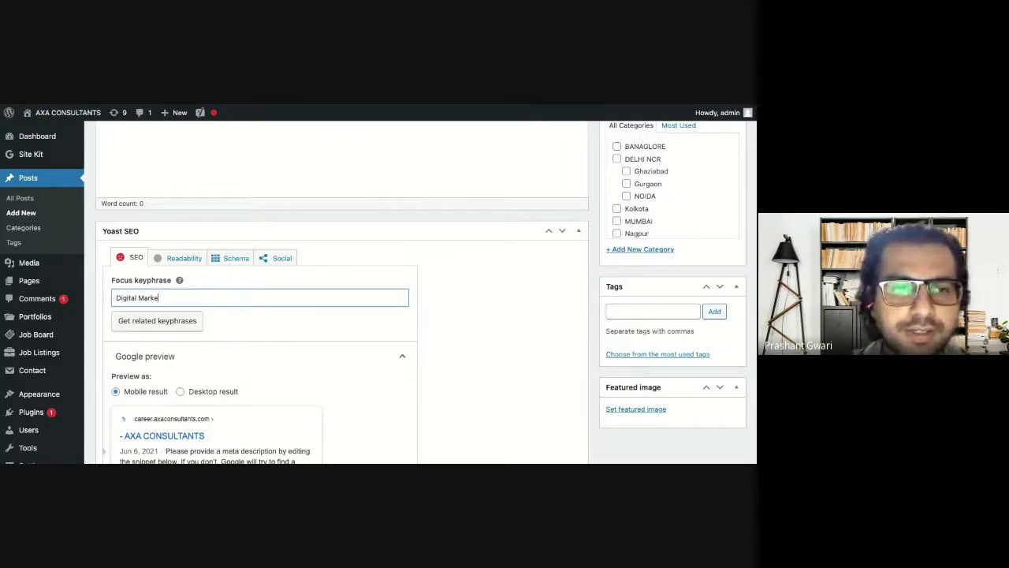
pyautogui.write('ing')
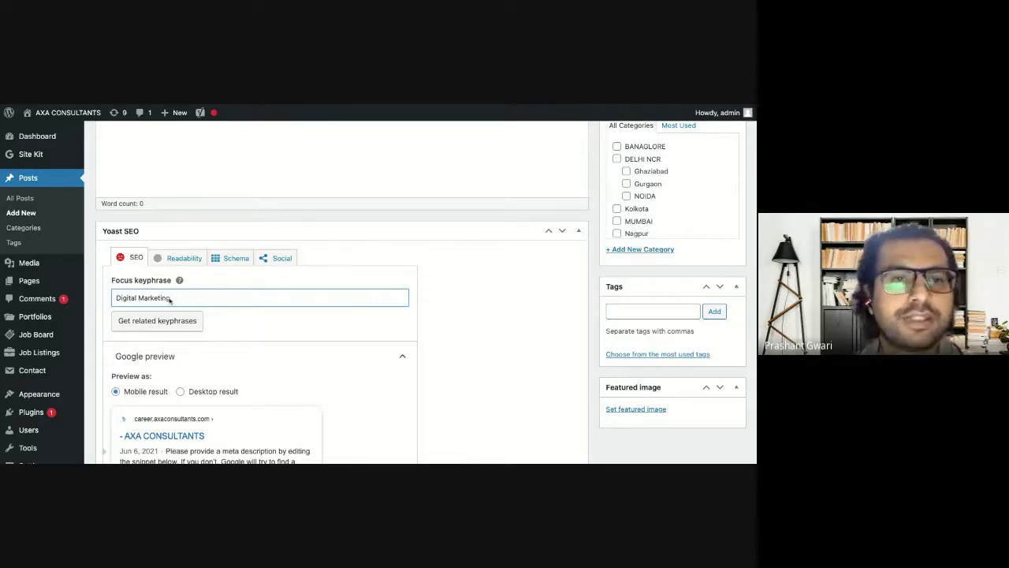
# Title the post "Career in Digital Marketing in India: A fresher's guide" and highlight "Digital Marketing" in the title
pyautogui.scroll(1, 218, 318)
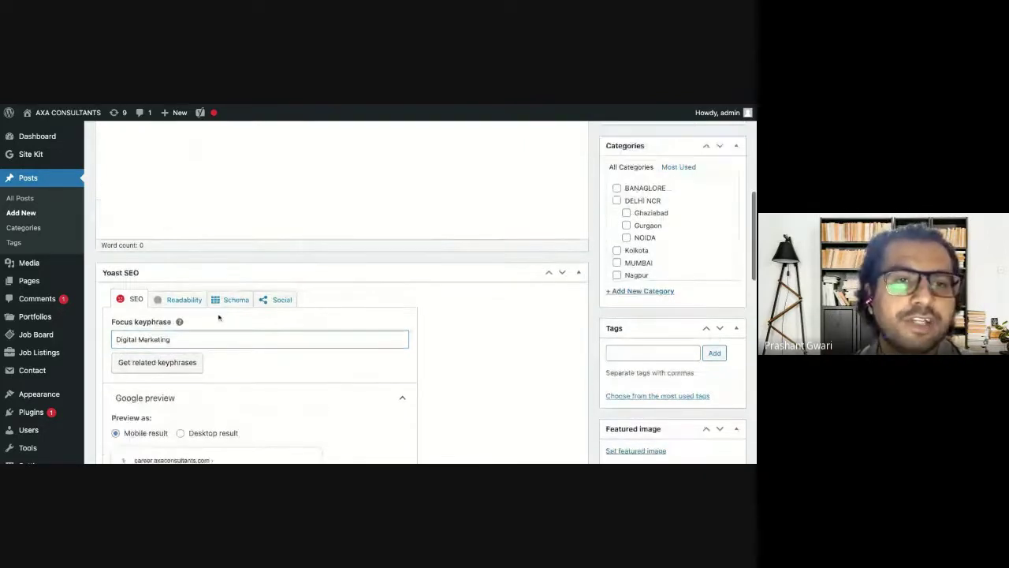
pyautogui.scroll(1, 218, 318)
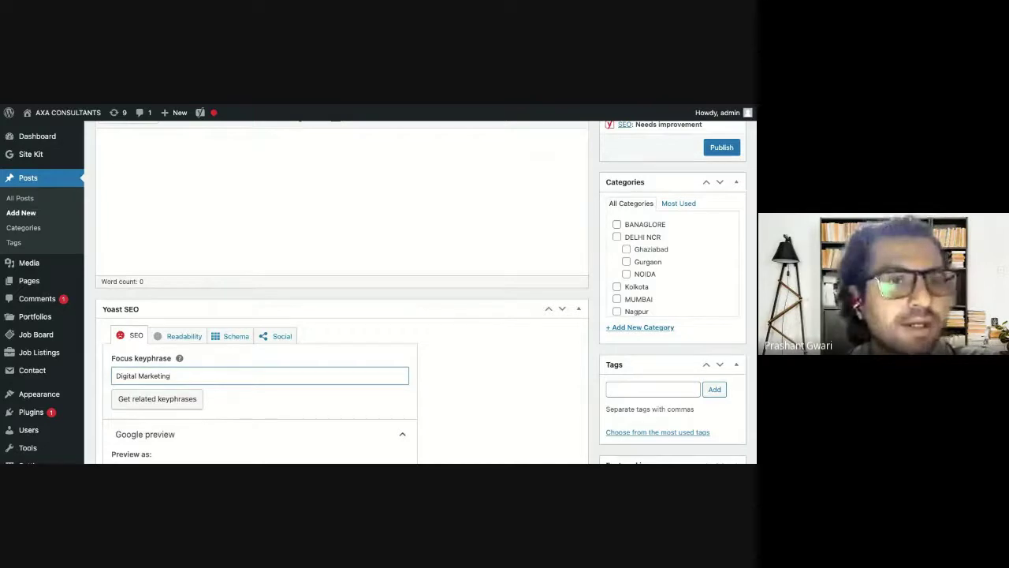
pyautogui.scroll(2, 341, 292)
pyautogui.scroll(2, 342, 292)
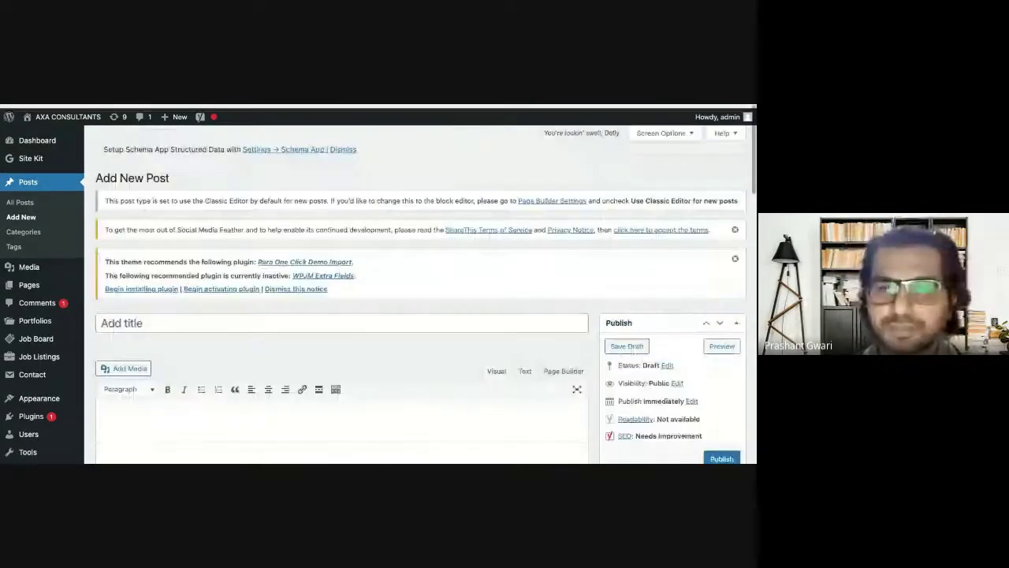
pyautogui.scroll(-1, 341, 292)
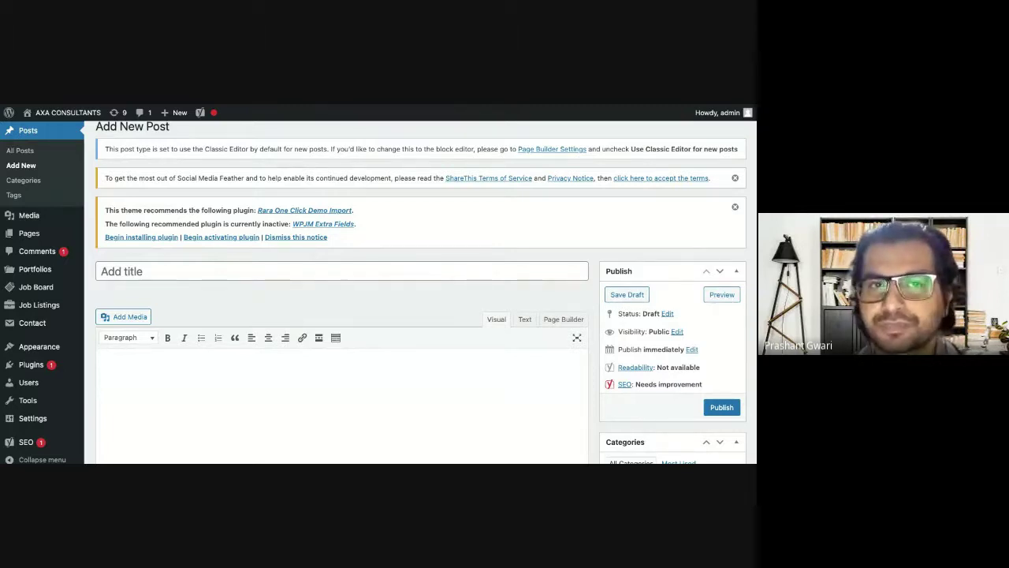
pyautogui.click(211, 274)
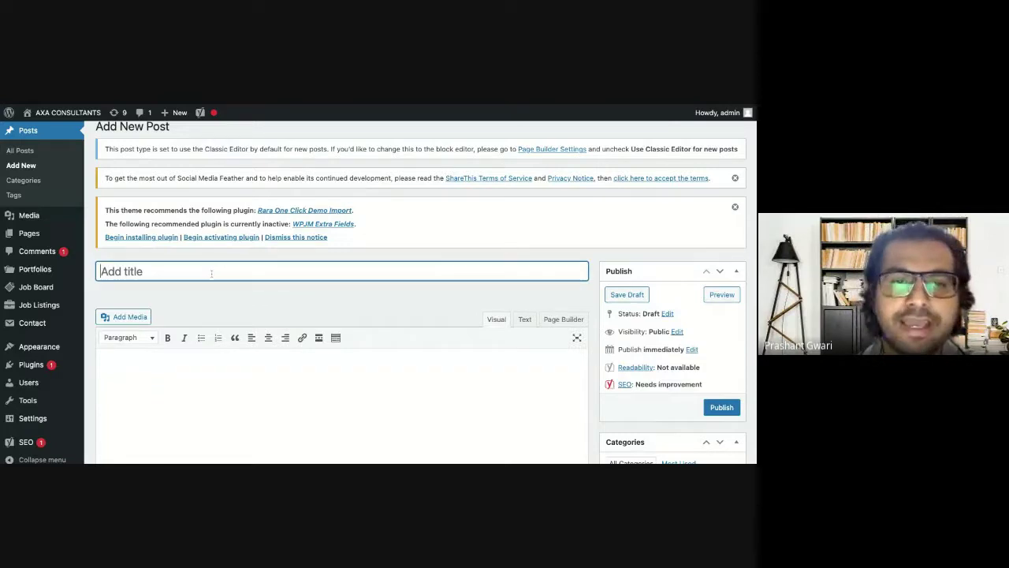
pyautogui.write("Career in Digital Marketing in India: A fresher's guide")
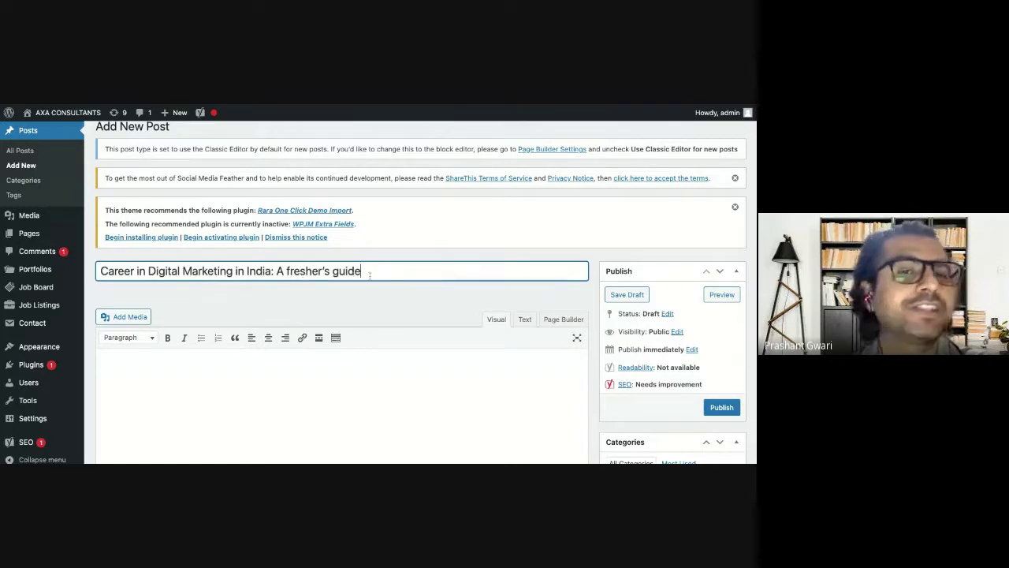
pyautogui.doubleClick(149, 270)
pyautogui.moveTo(179, 270); pyautogui.dragTo(233, 270)
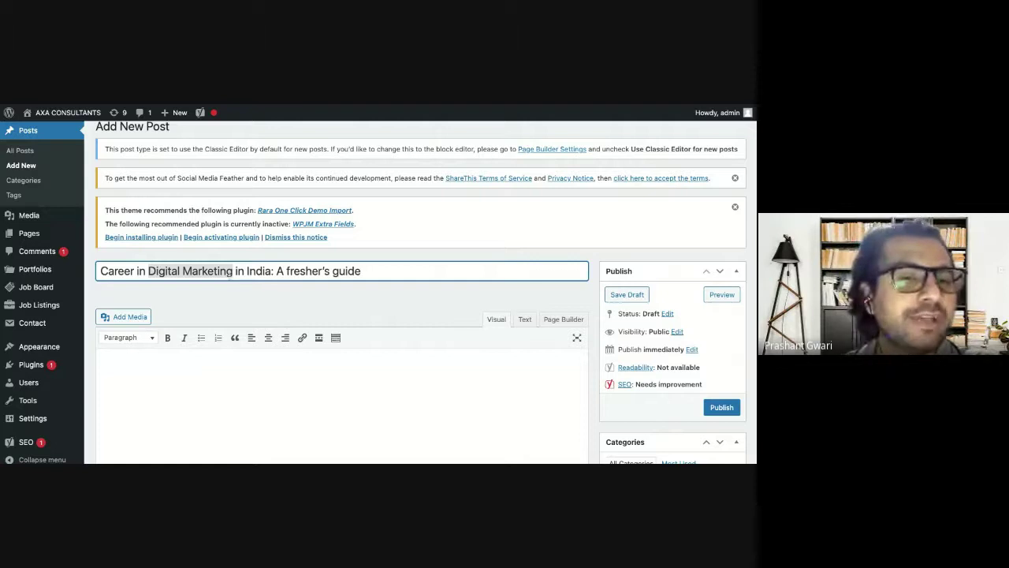
# Add two opening body paragraphs: "In this day and age…" on free career choice and "Remember the times…" on elders' openness to newer career prospects
pyautogui.scroll(-1, 325, 293)
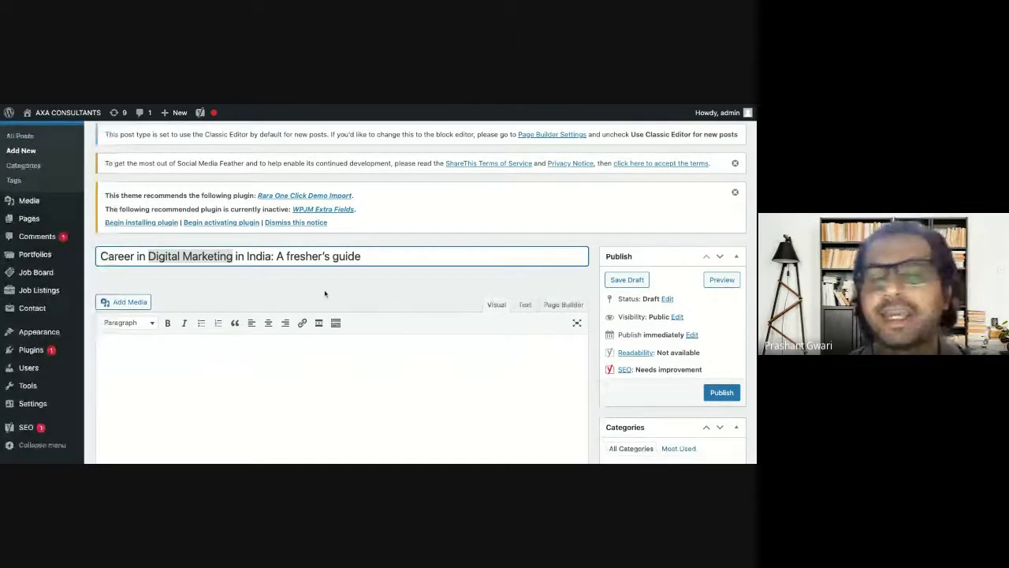
pyautogui.scroll(-3, 324, 294)
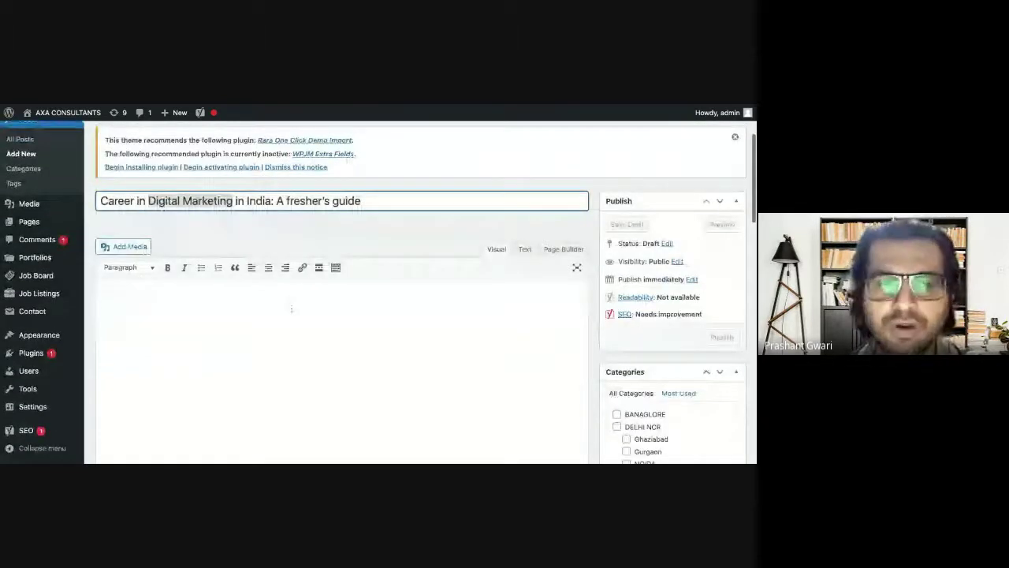
pyautogui.click(291, 309)
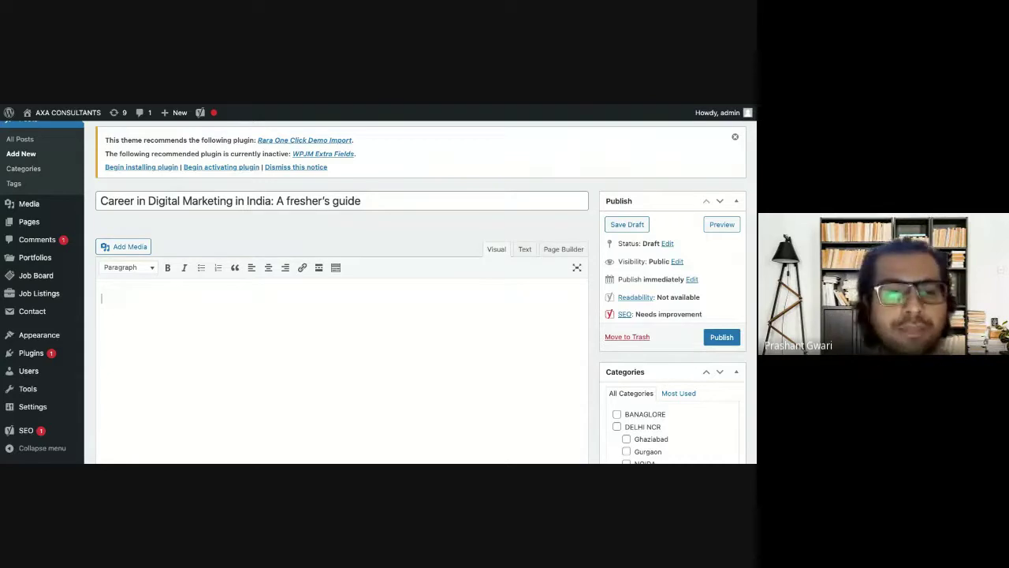
pyautogui.write('In this day and age, when people are evolving from their antiquated thoughts and actions, you have the liberty to have any career option you like. Gone are the days, when doctors and engineers were the most suitable career options.')
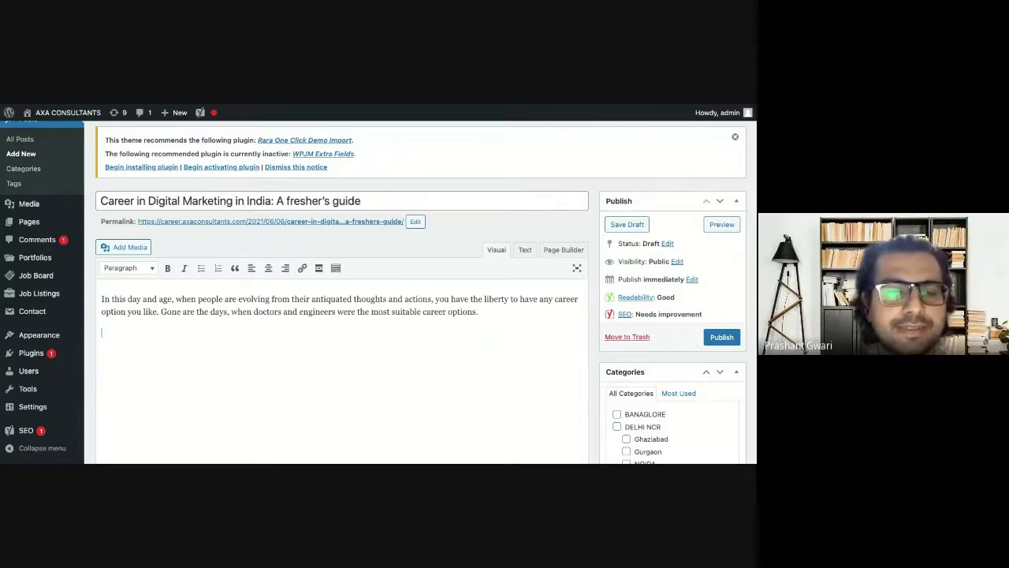
pyautogui.write('Remember the times when you were forced to opt for PCM+B, whether you liked it or not, but now, it has changed to "Do what you love!"? From being a professional photographer to being an artist/painter/writer/ anything under the sky, your elders are more open to newer career prospects. Times are changing and so should you.')
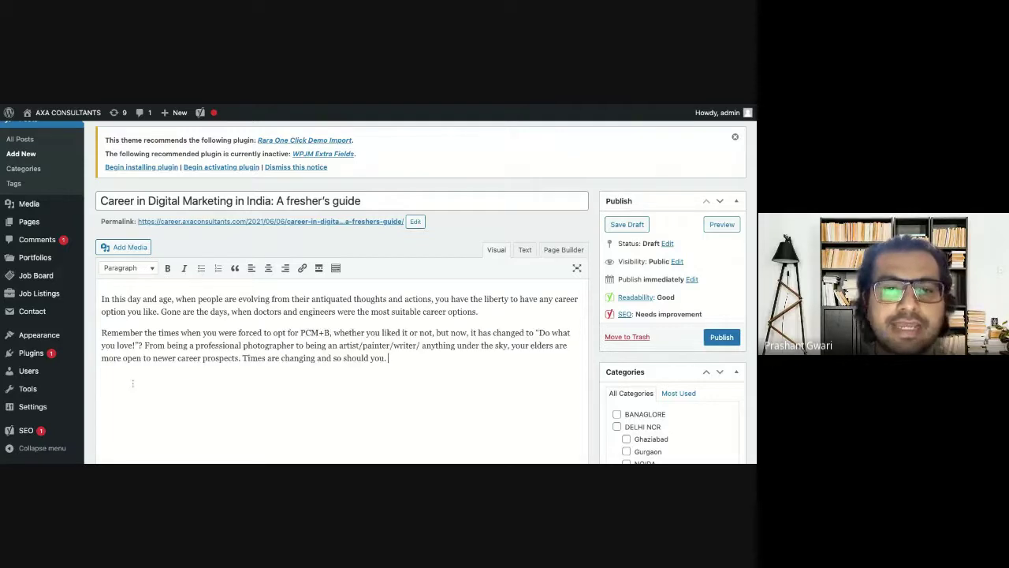
# Add the Heading 3 subheading "It's time to do what you love and absolutely nail it!" below the two opening paragraphs
pyautogui.scroll(-1, 256, 275)
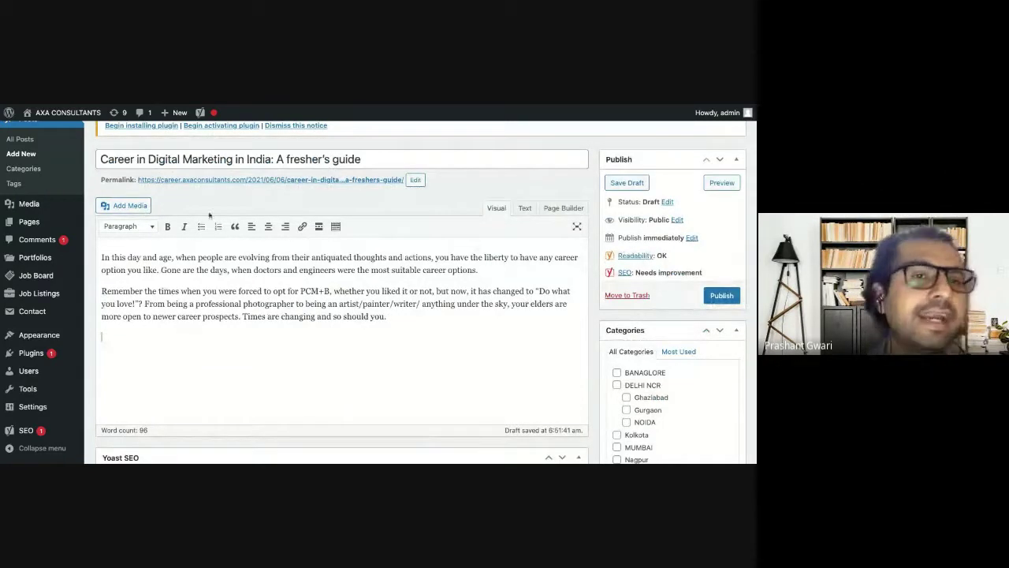
pyautogui.click(135, 208)
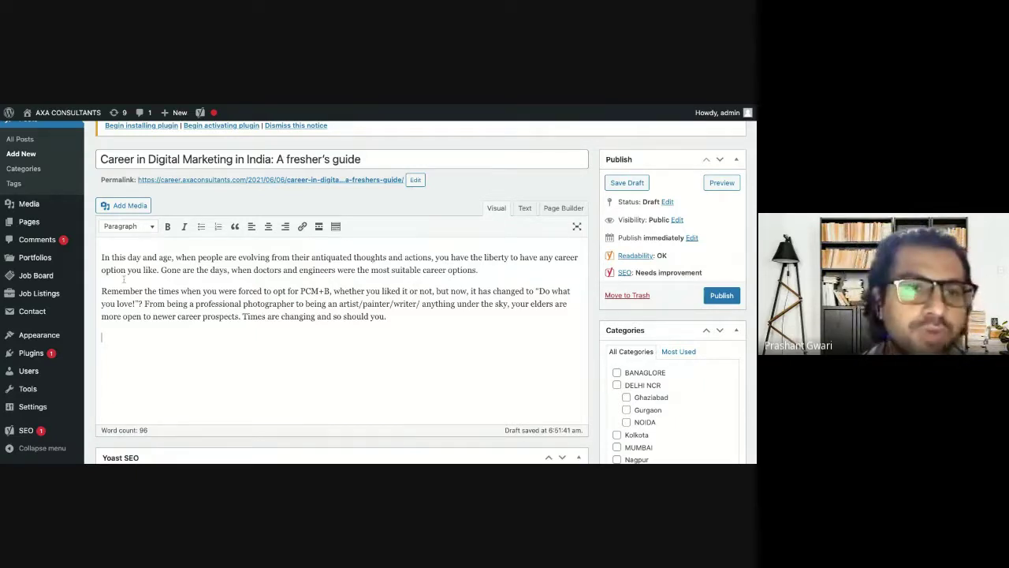
pyautogui.click(152, 228)
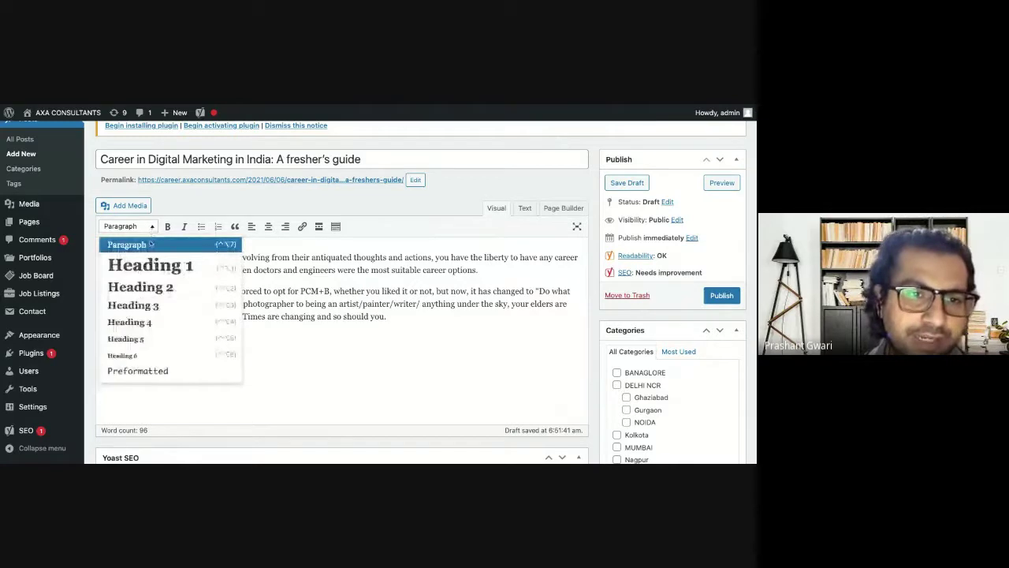
pyautogui.click(147, 287)
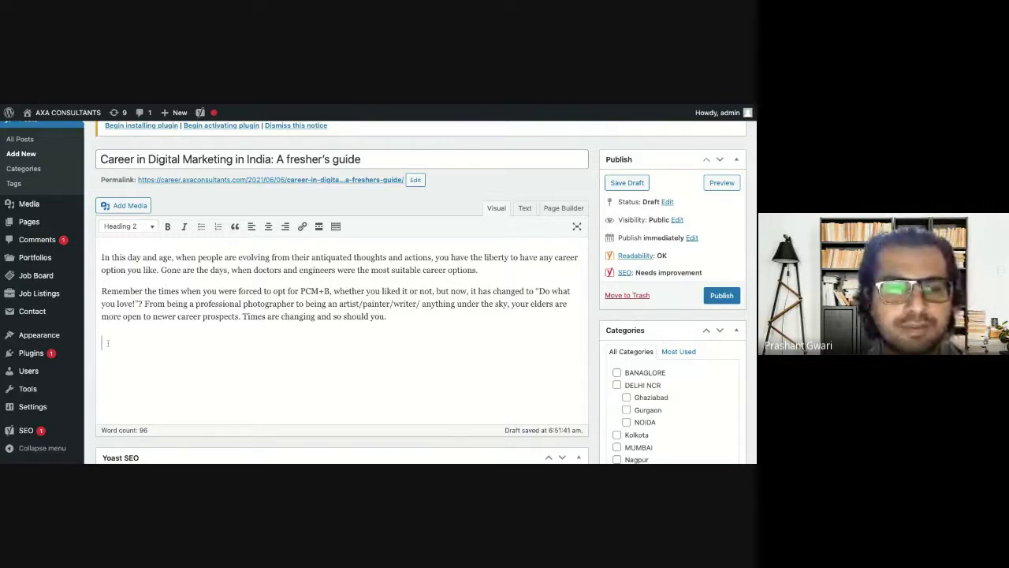
pyautogui.write("It's time to do what you love and absolutely nail it!")
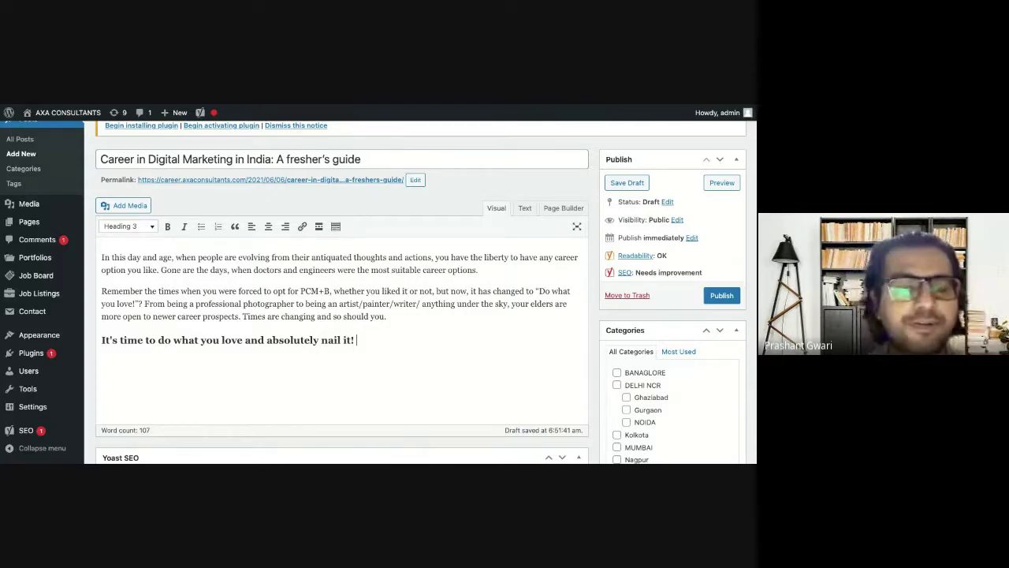
# Add two paragraphs under that heading: "One thing the pandemic has taught us…" and "In this new normal…" on demand for digital marketing careers
pyautogui.press('Return')
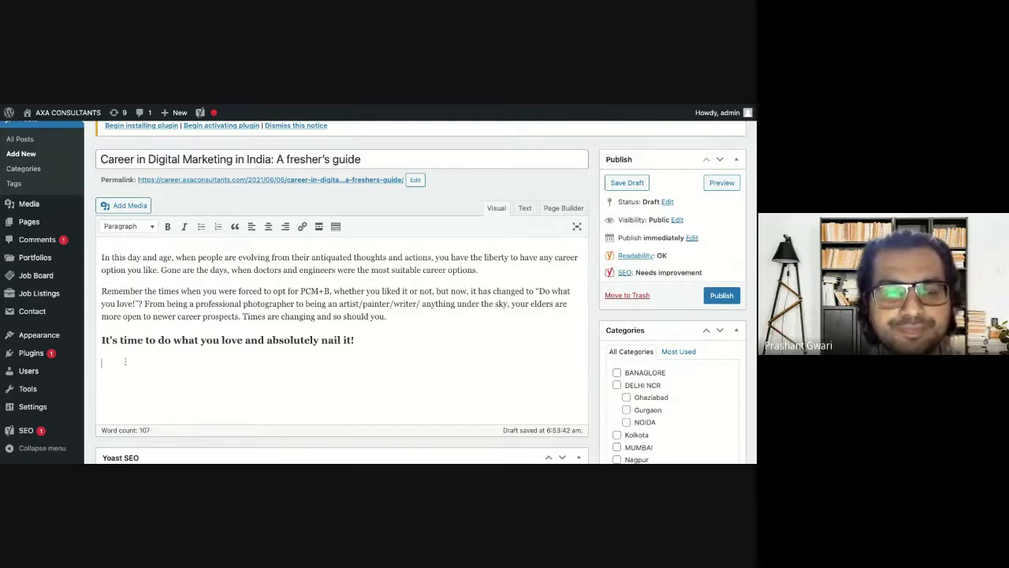
pyautogui.write('One thing the pandemic has taught us is that we must evolve and adapt to any changes that come our way and use it to our advantage. We all have adapted to newer technologies and have accepted the new way of living, popularly known as the "New Normal". In this new normal, a few sectors have taken a hit, but many are still standing strong and thriving in this storm. One such industry is digital marketing. It is necessary for brands to keep their names visible in the market to sell their products. Though the traditional marketing won\'t die, digitalization will accelerate and help grow a business 3x times more than through traditional media. However, the traditional way is also a powerful way, but not as cost-effective as marketing via digital mediums. No wonder, there\'s an increasing demand for careers in digital marketing.')
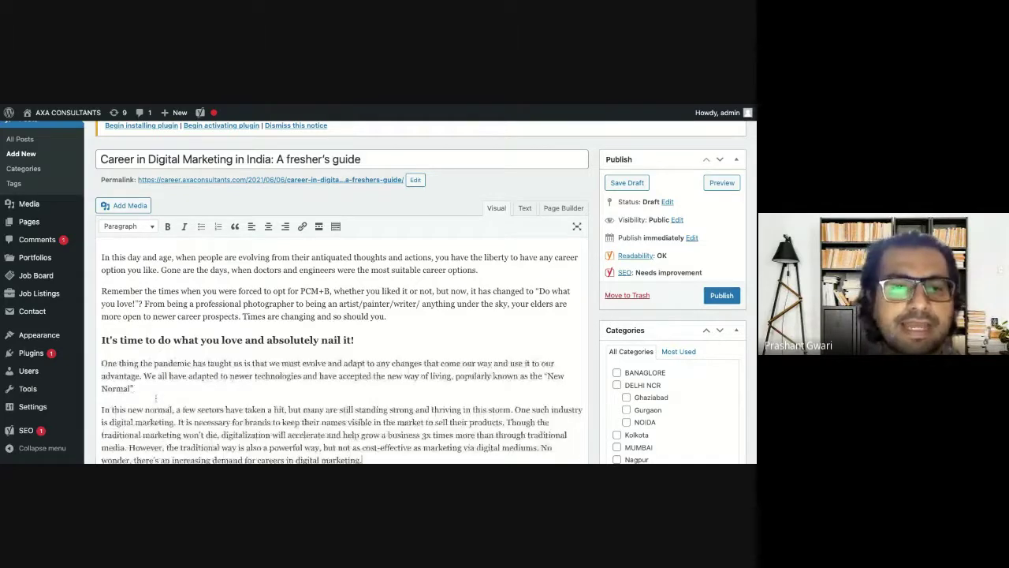
pyautogui.scroll(-2, 155, 398)
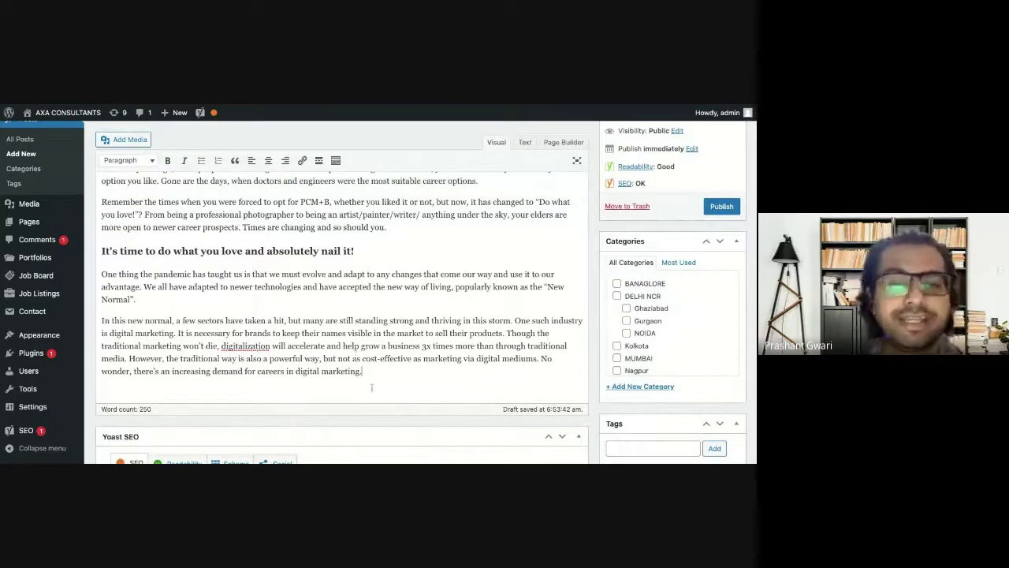
# Add the Heading 3 subheading "Why choose a career in marketing?" after the paragraph on demand for digital marketing careers
pyautogui.press('Return')
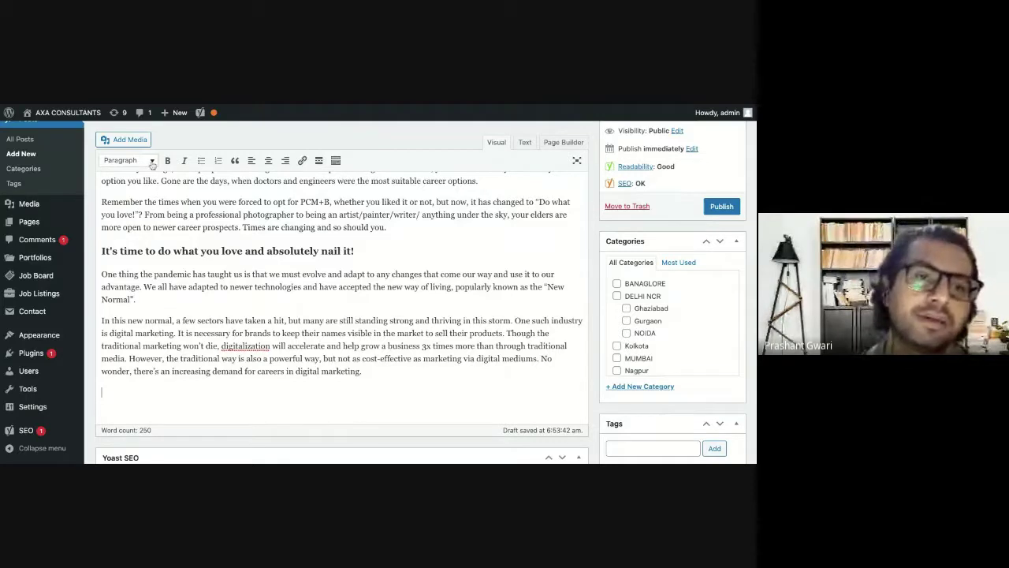
pyautogui.click(126, 160)
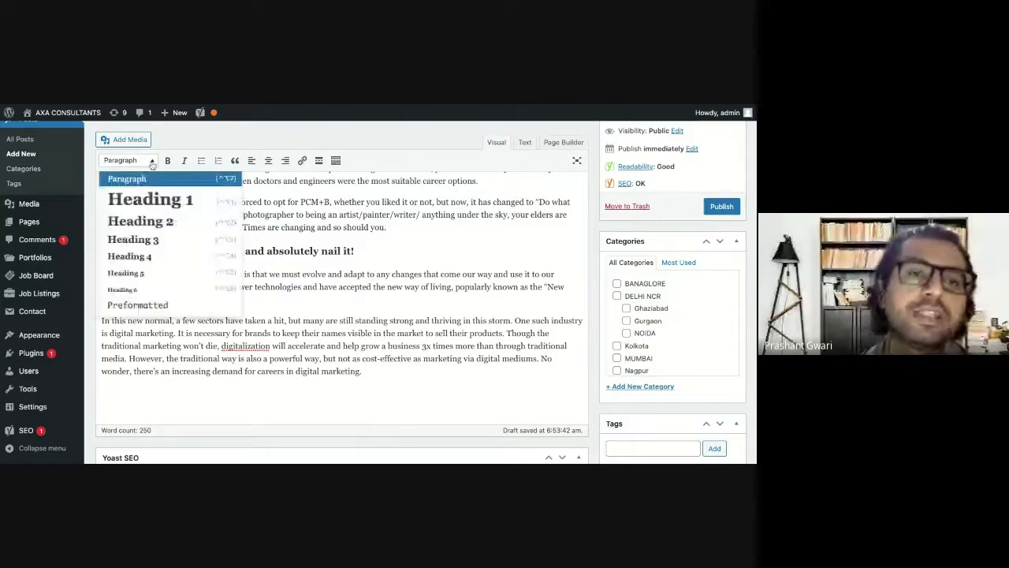
pyautogui.click(148, 241)
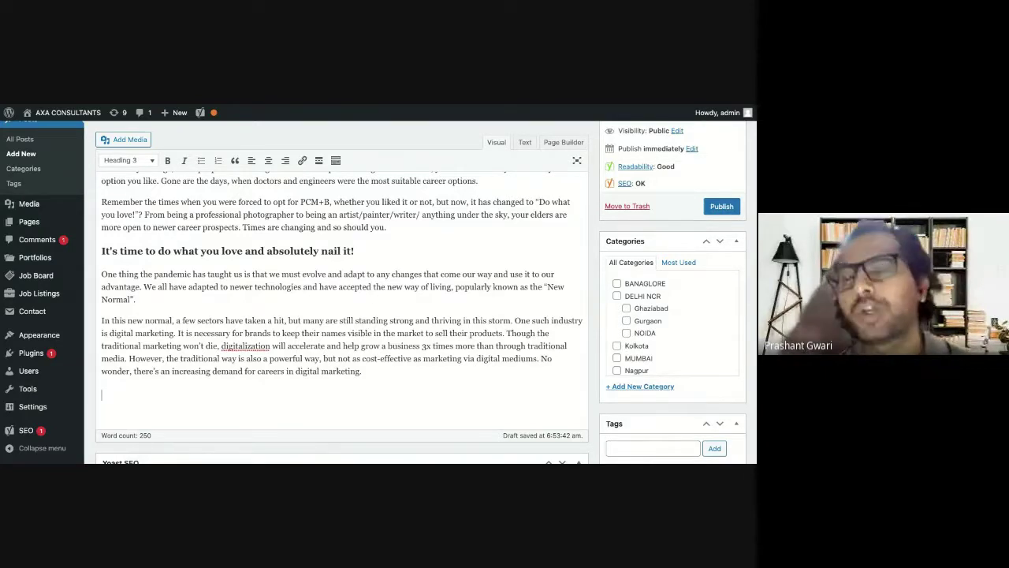
pyautogui.scroll(2, 420, 304)
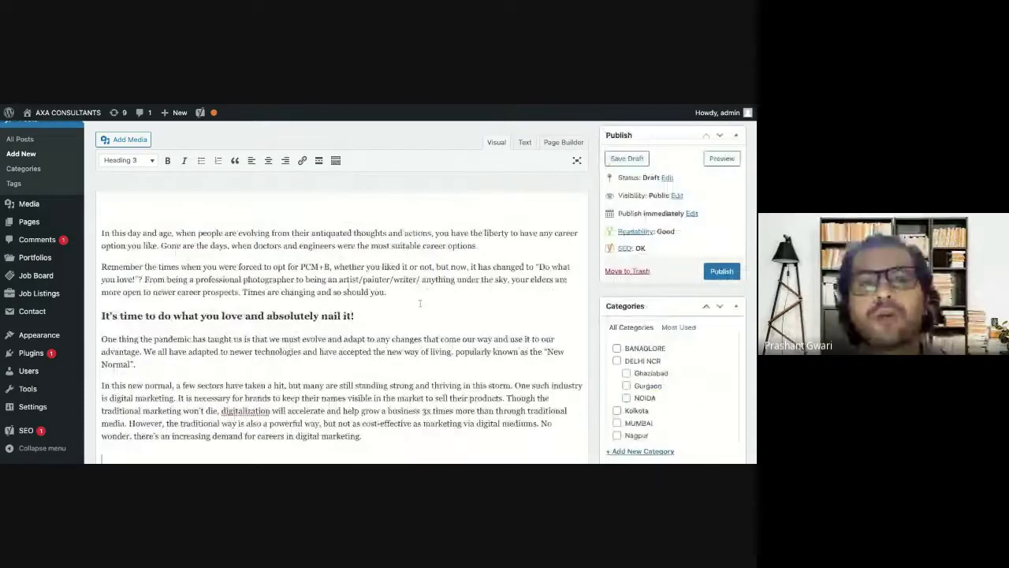
pyautogui.scroll(-4, 420, 304)
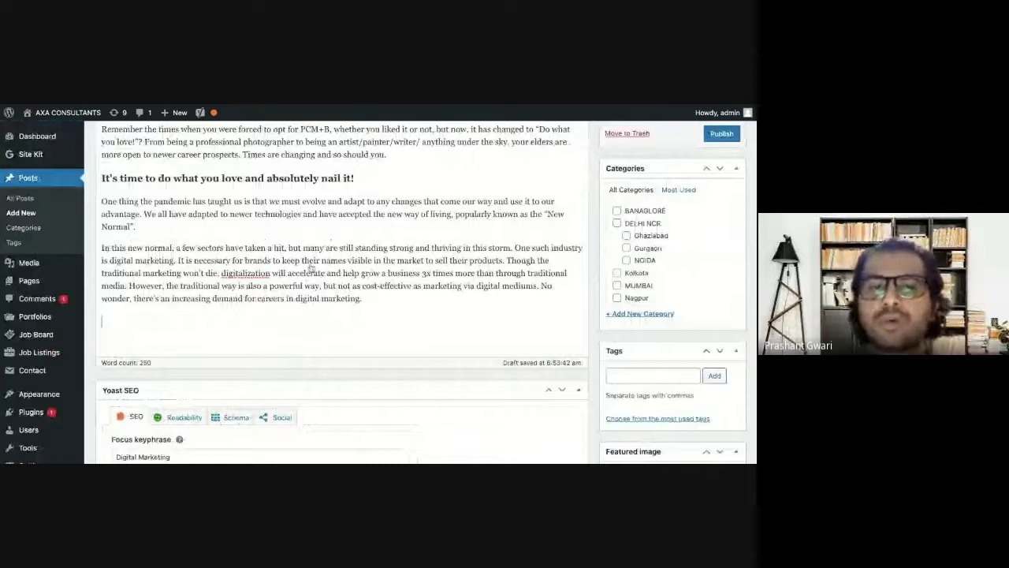
pyautogui.scroll(-1, 312, 269)
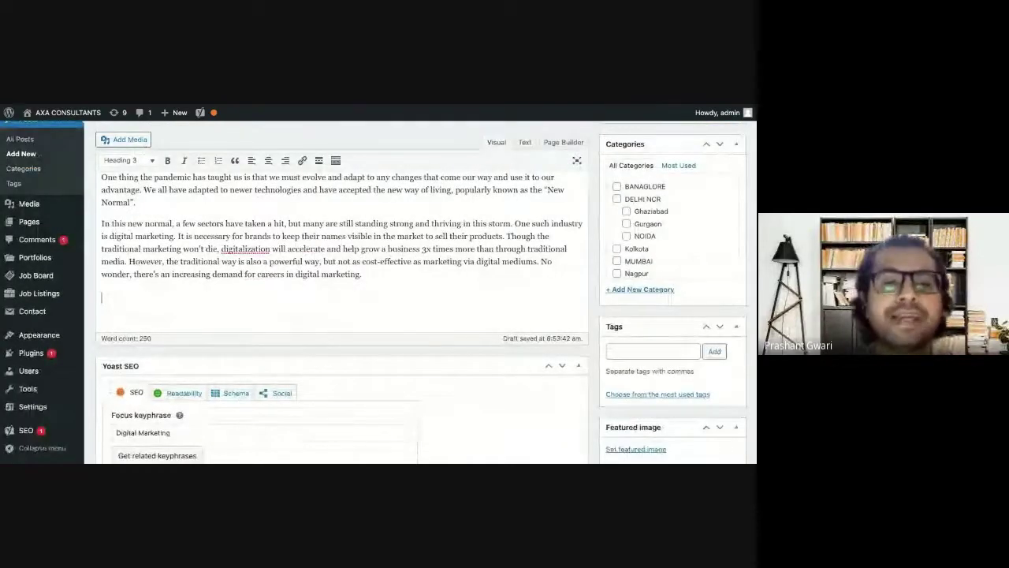
pyautogui.write('Why choose a career in marketing?')
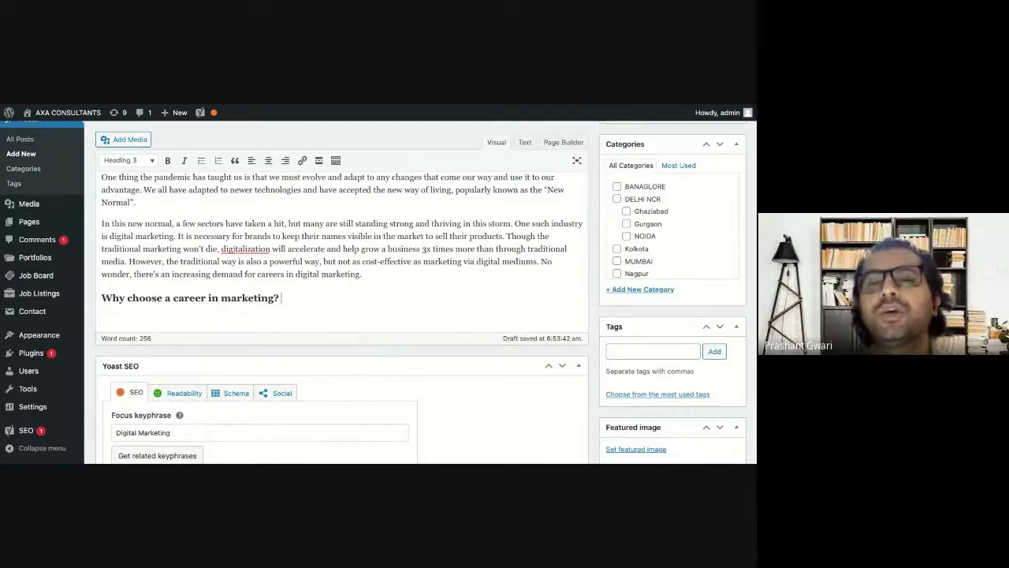
# Add three paragraphs: "Well, apart from the fact…", "The main responsibilities include…" and "Below are the 5 reasons why you should choose marketing as a profession:"
pyautogui.press('Return')
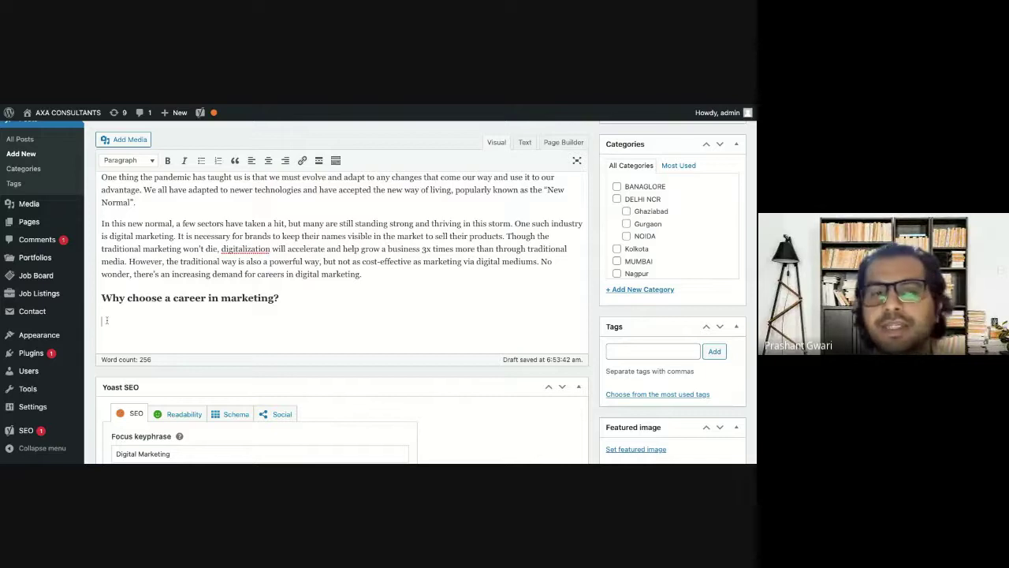
pyautogui.write("Well, apart from the fact that marketing is a very progressive field and the money involved is huge in terms of both salary and advertising budgets, it is a very innovative field. Right from thinking, executing to delivering the final product in the market to filling the gaps in consumer demand and supply. But it doesn't just stop there. The main work starts when your product is out there in the market, and you are studying consumer behavior to understand what are all the things you must do to improve quality and drive higher consumption. The main responsibilities include analyzing the market demand, designing the product, promotion & price setting, and distribution of the product to the final consumers. Below are the 5 reasons why you should choose marketing as a profession:")
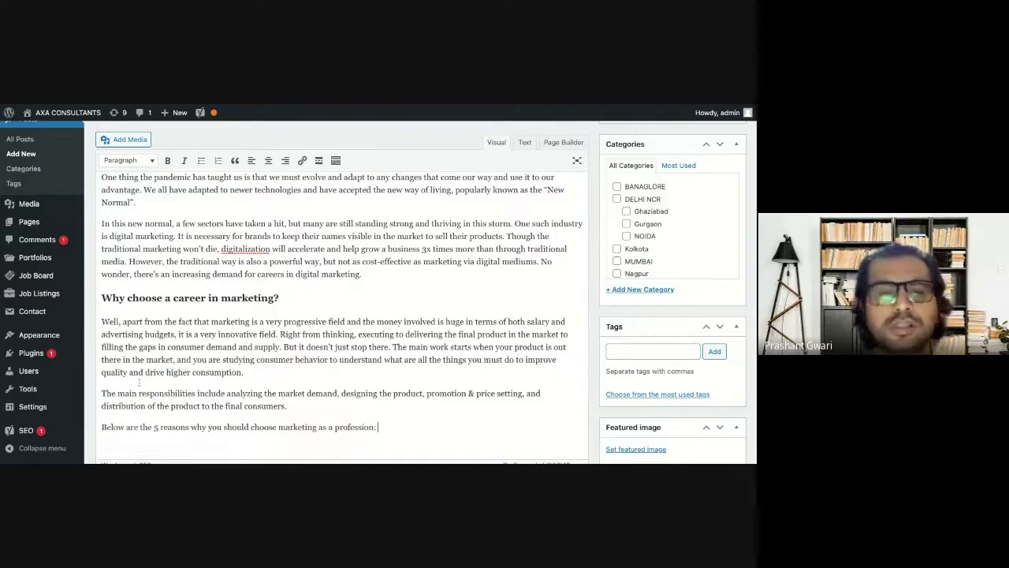
pyautogui.scroll(-2, 139, 382)
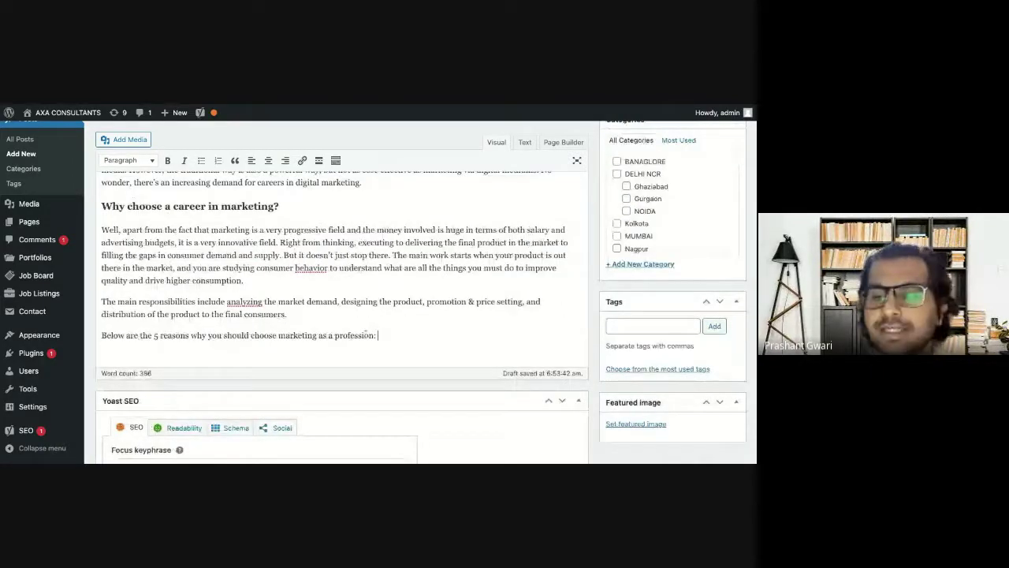
# Add a Heading 3 "Diversity" section with the paragraph "Businesses don't thrive on just one route of marketing…" about varied marketing channels
pyautogui.press('Return')
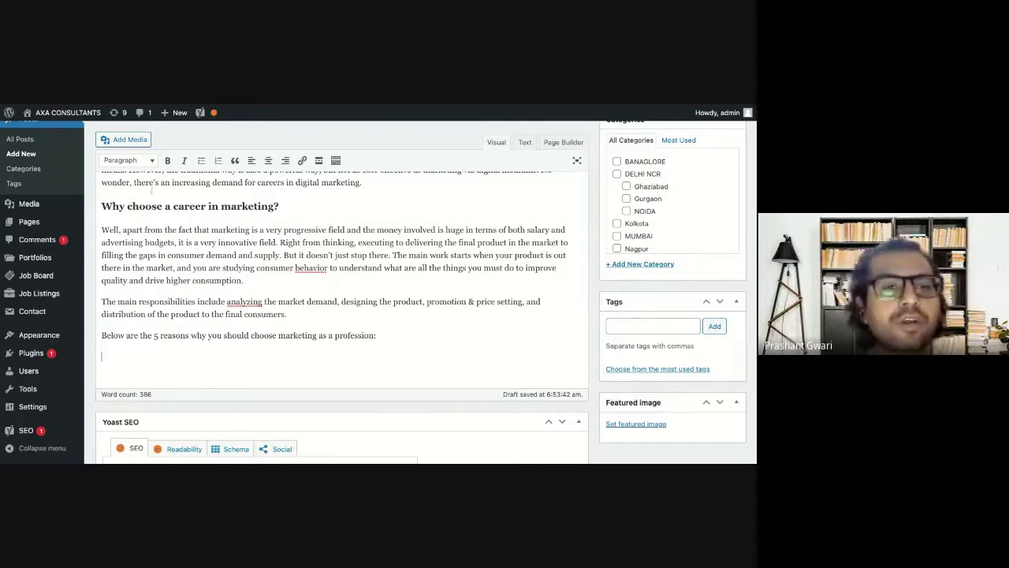
pyautogui.click(144, 164)
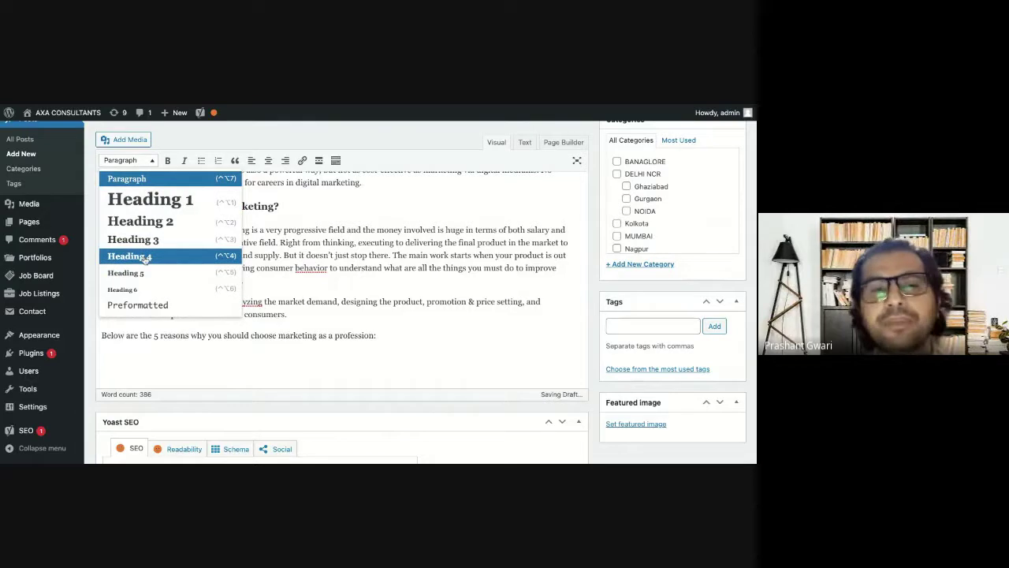
pyautogui.click(144, 241)
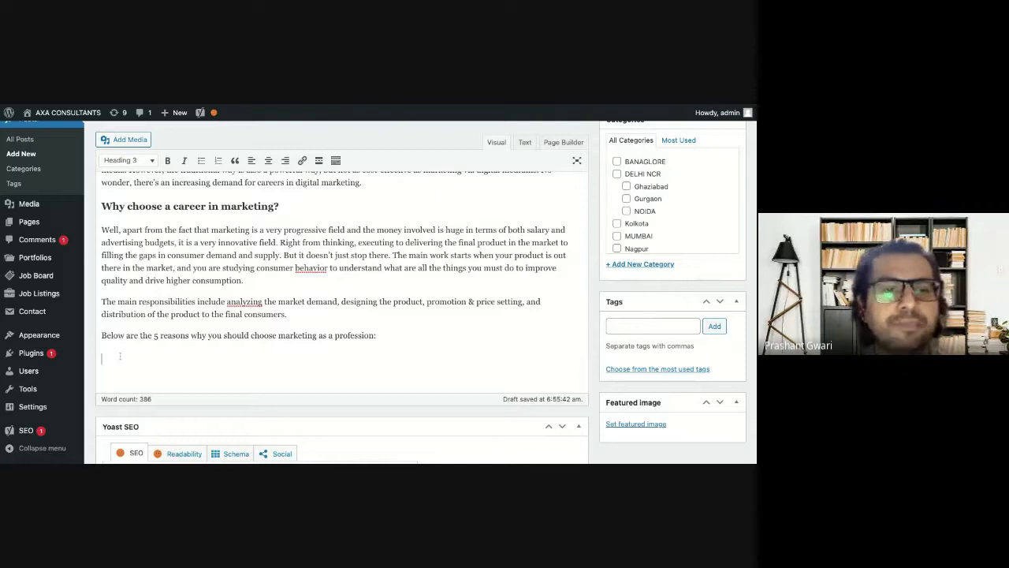
pyautogui.write('Diversity')
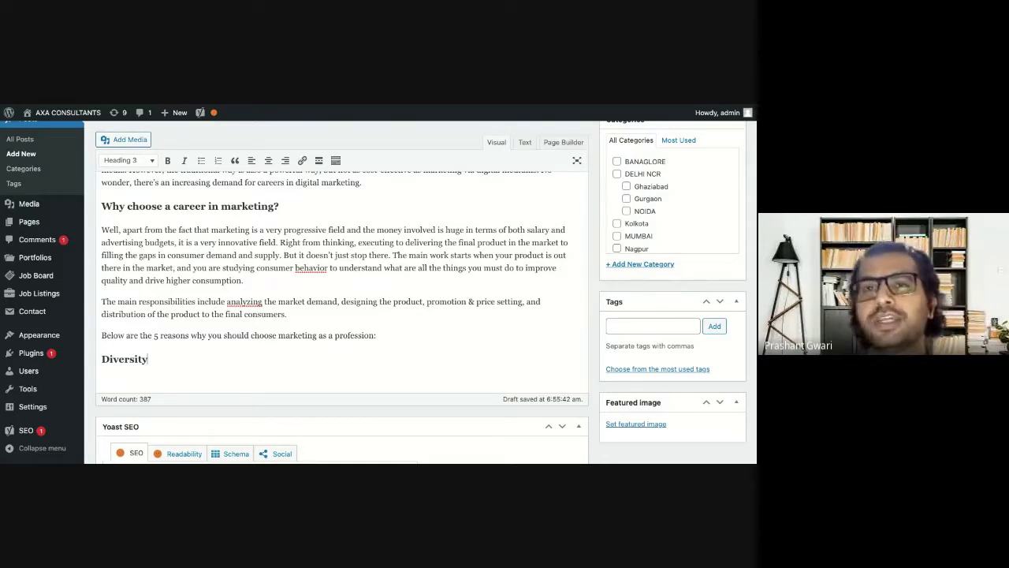
pyautogui.press('Return')
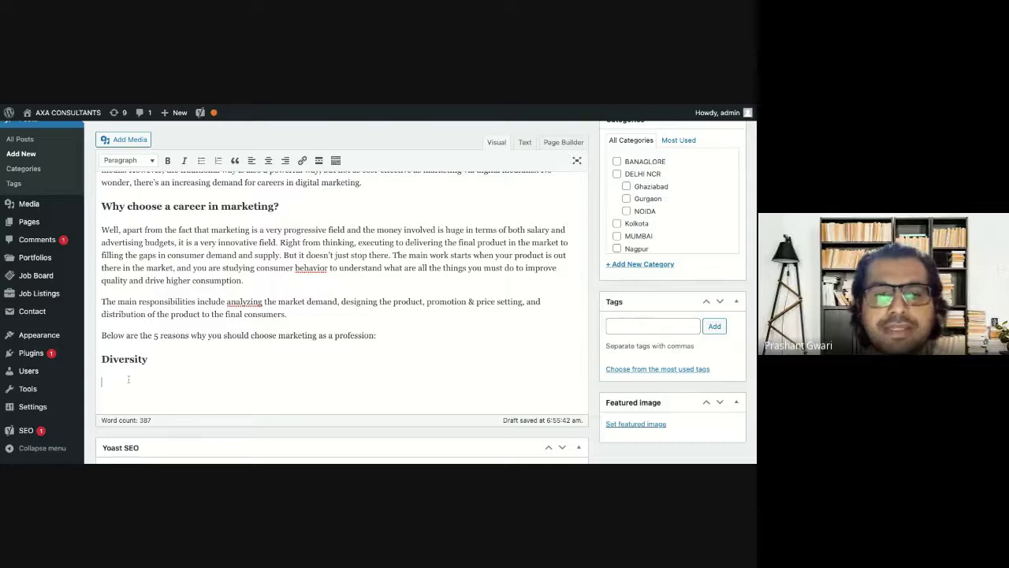
pyautogui.write("Businesses don't thrive on just one route of marketing, but also a lot of other factors and channels that help make your strategies stronger and stand out in a crowd. Social media, organic & paid advertising, email marketing,  affiliate marketing are some strategies to strengthen your business")
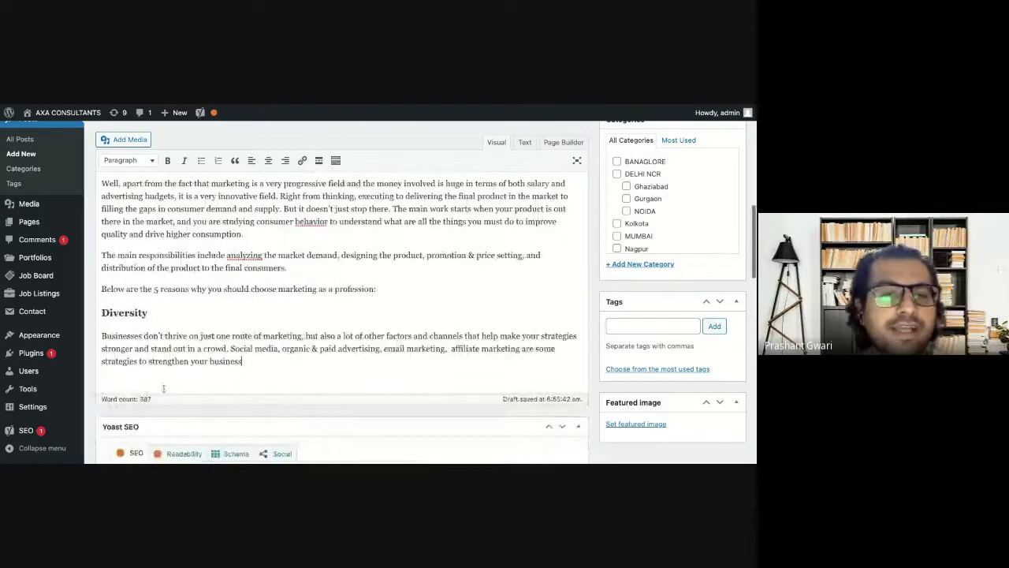
pyautogui.scroll(-1, 164, 387)
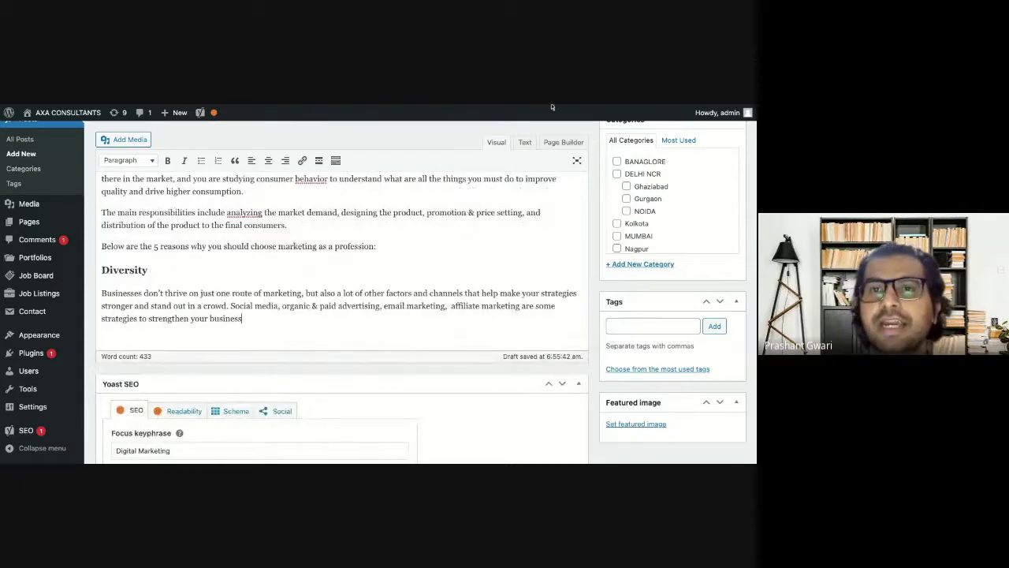
# Add a Heading 3 "Networking" section with two paragraphs: "If you are a people's person…" and "Attract the audience…" on connecting with customers
pyautogui.press('Return')
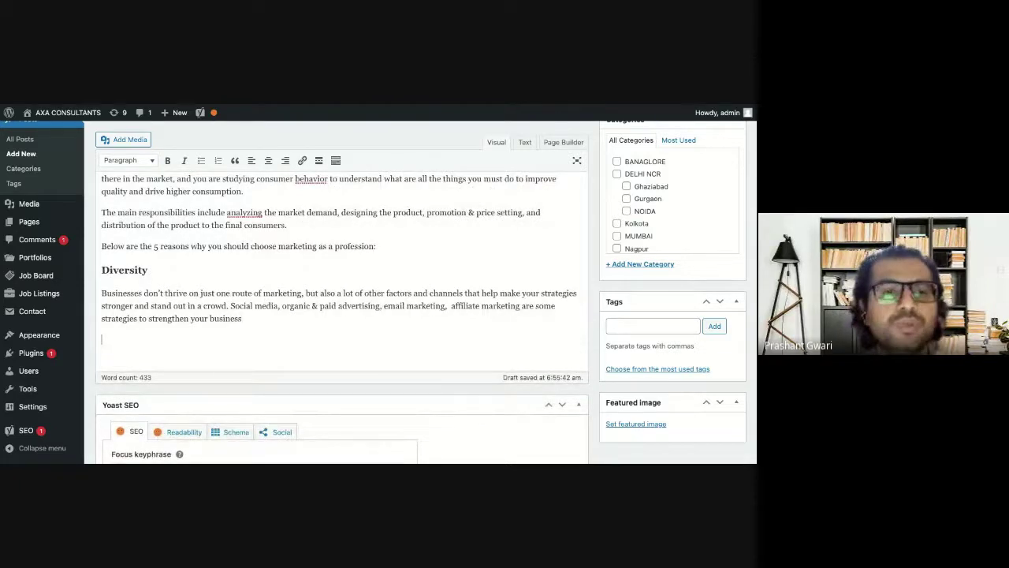
pyautogui.click(152, 160)
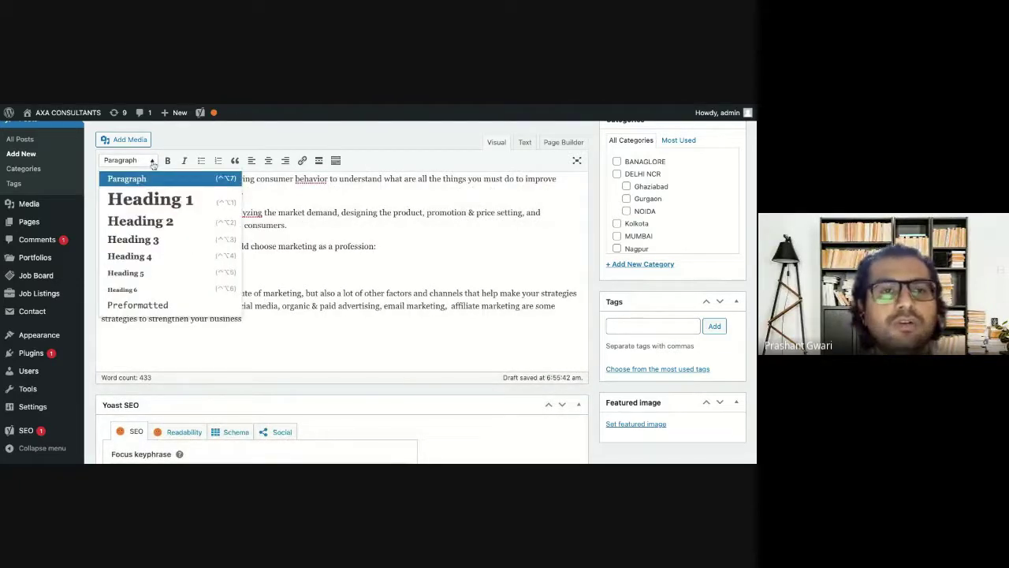
pyautogui.click(150, 243)
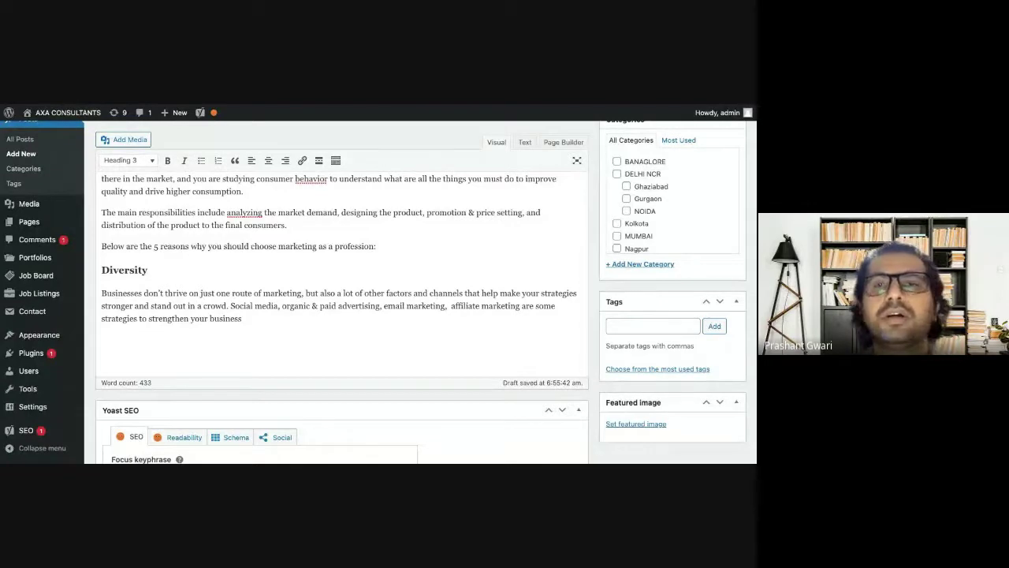
pyautogui.click(142, 344)
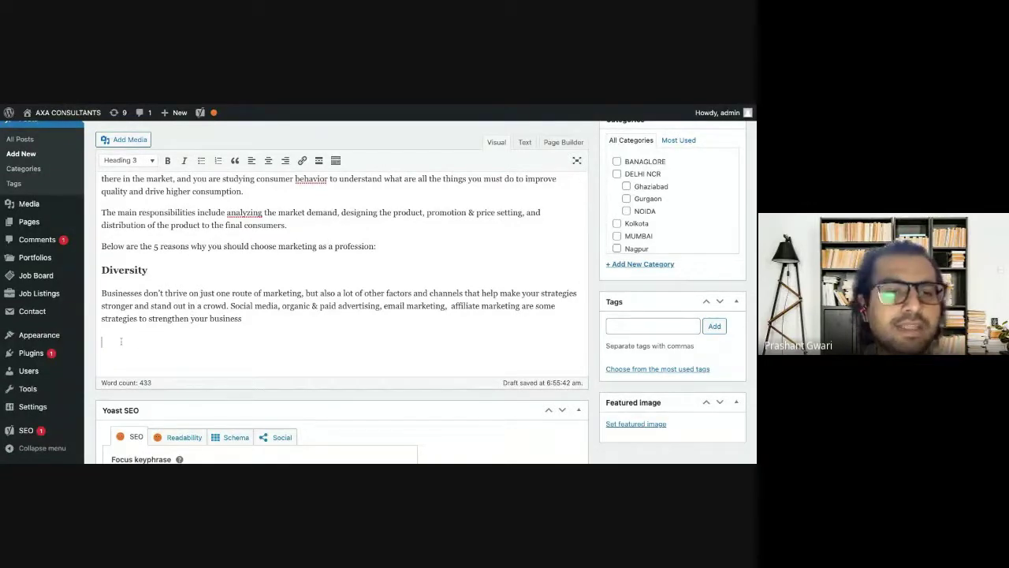
pyautogui.write('Networking')
pyautogui.press('Return')
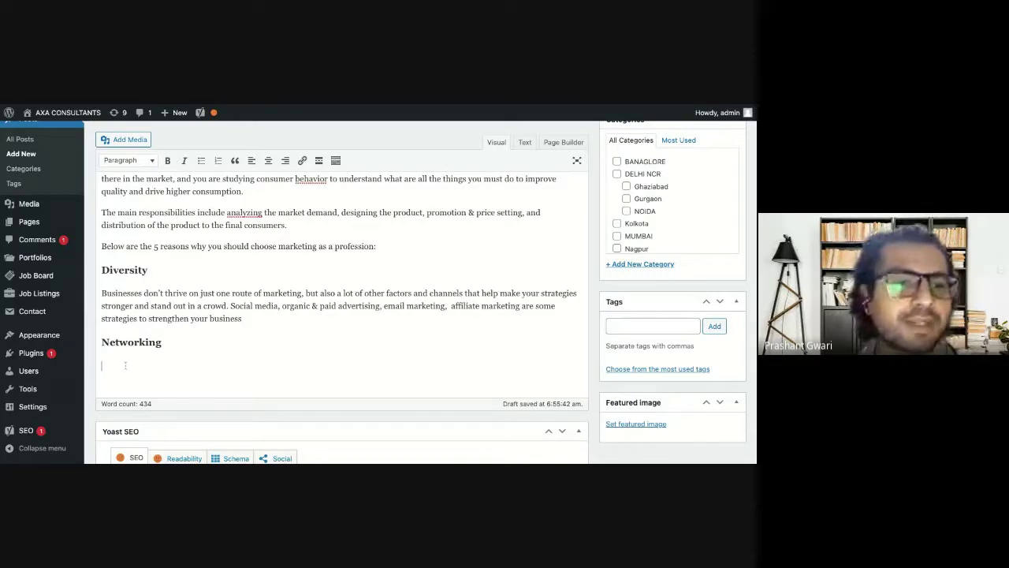
pyautogui.write("If you are a people's person, marketing is for you. In this profession, you need to communicate well, be dedicated & fully devoted to the daily challenges you face. You need to invent strategies for convincing the customers to buy a product, try to predict customer behavior, and if you can do this, you will be a highly successful marketer. Attract the audience and always look at the bigger picture of how you can engage better.  Marketing is all about your consumers, and in every step of your strategy, you are only thinking about how you can connect better with your customers.")
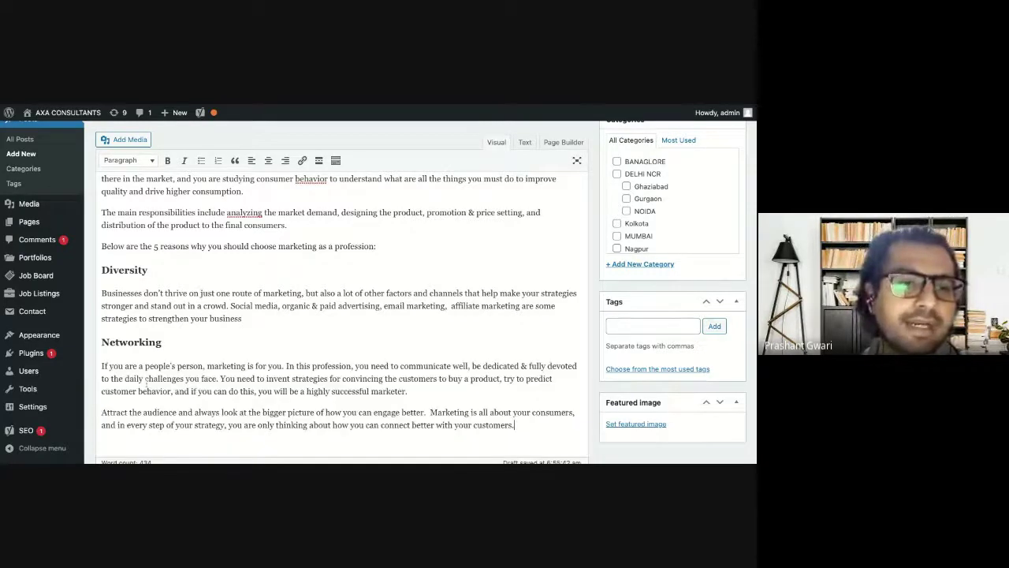
pyautogui.scroll(-2, 145, 382)
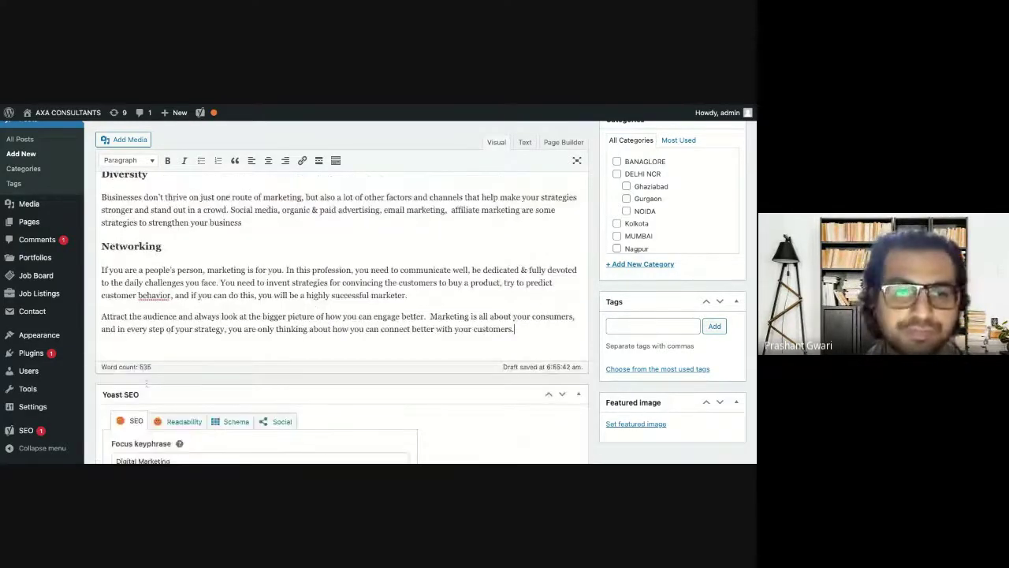
# Add the Heading 3 subheading "Opportunities" after the Networking section
pyautogui.press('Return')
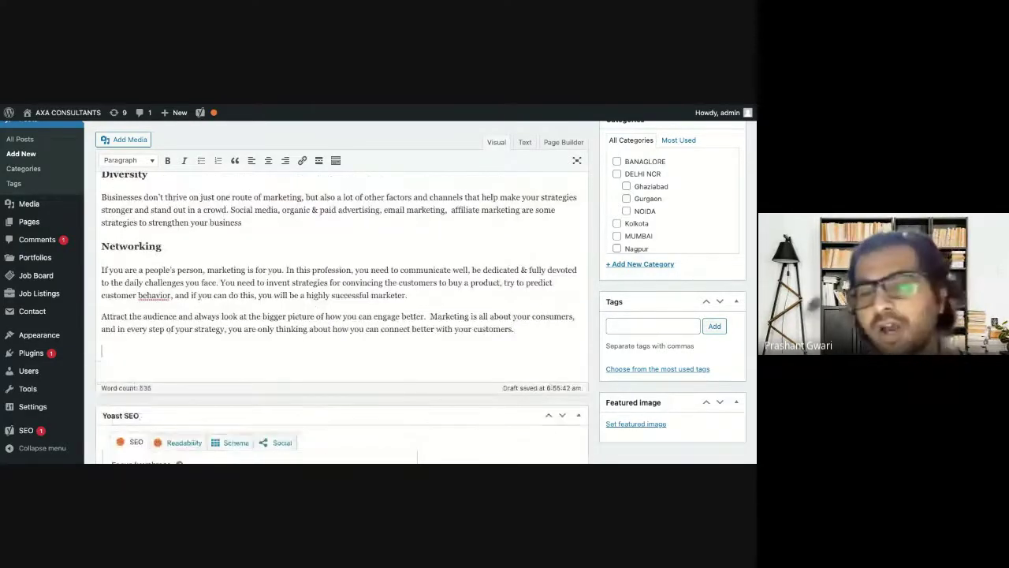
pyautogui.click(150, 160)
pyautogui.click(152, 240)
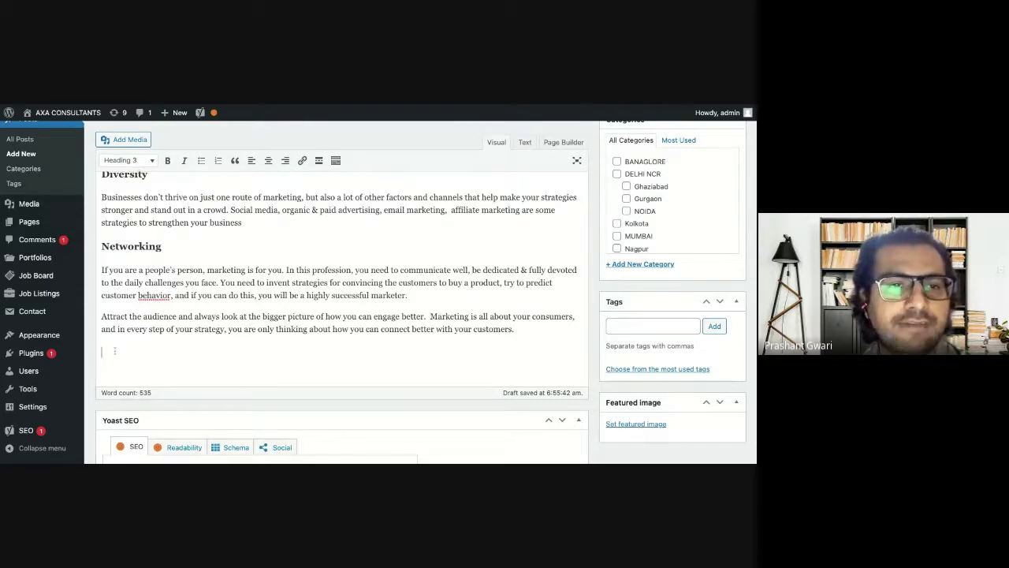
pyautogui.write('Opportunities')
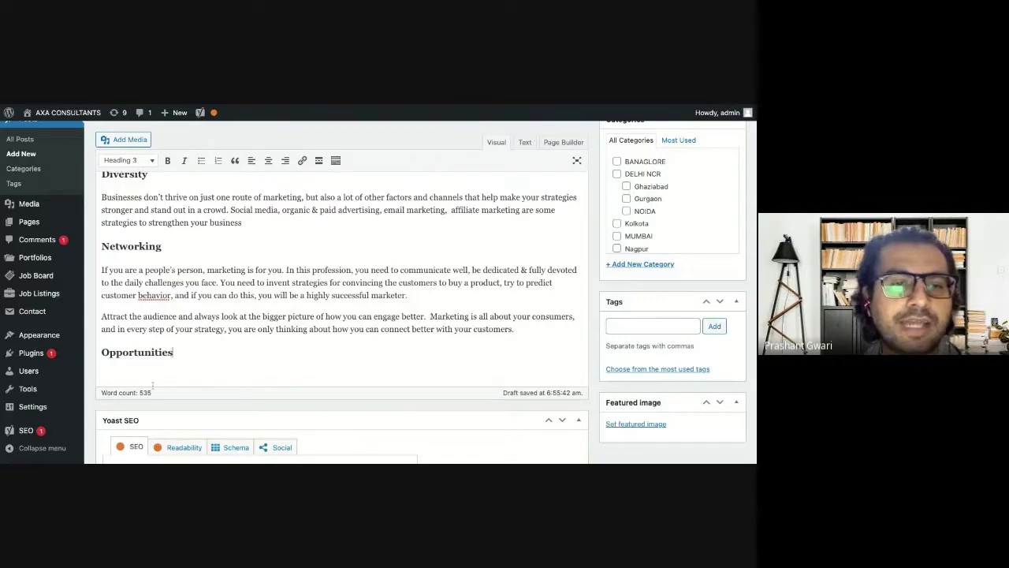
# Paste the copied article "Career in Digital Marketing in India: A fresher's guide" beneath the Opportunities heading
pyautogui.press('Return')
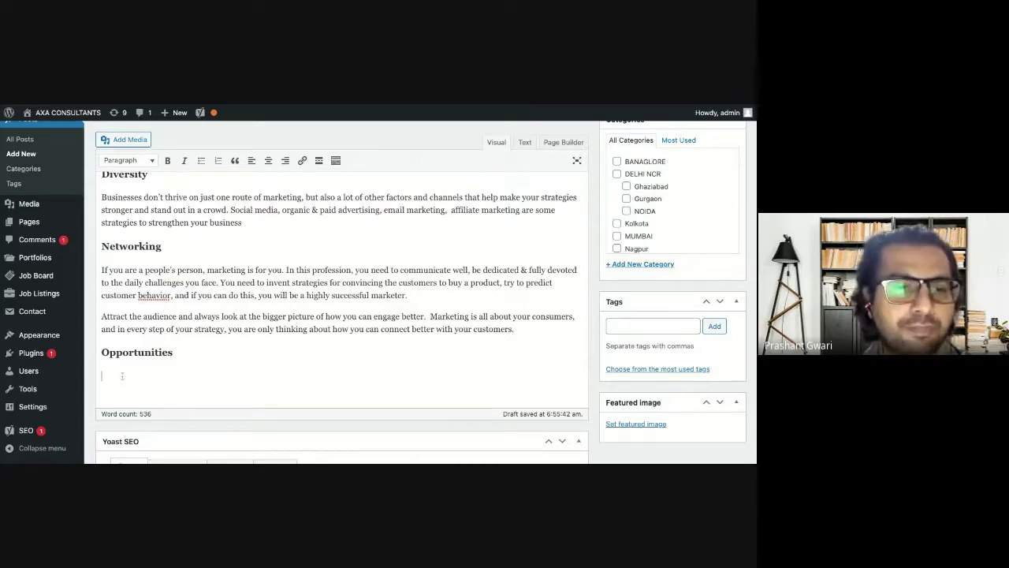
pyautogui.hotkey('ctrl', 'v')
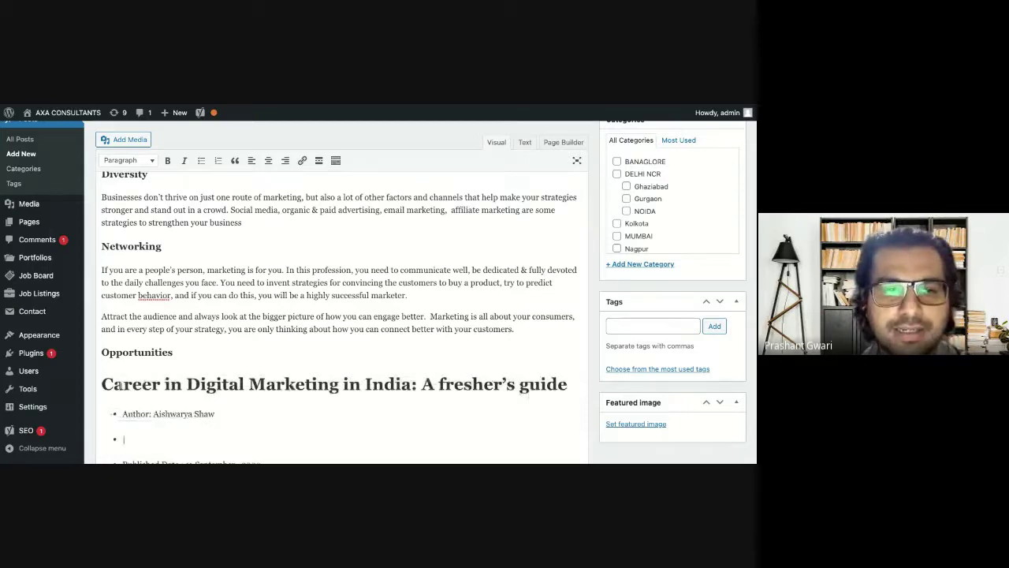
pyautogui.scroll(-1, 123, 406)
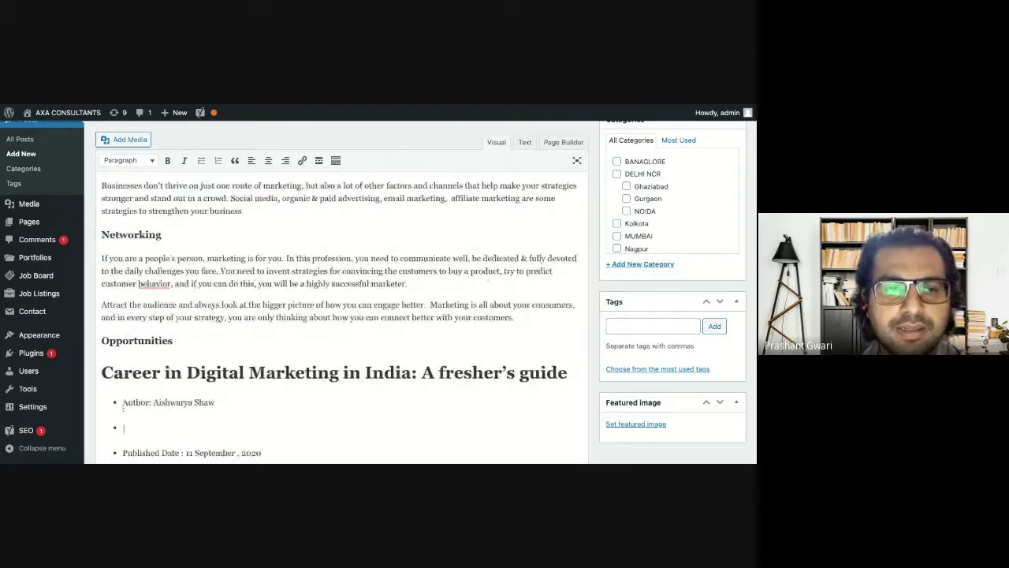
pyautogui.scroll(-3, 123, 405)
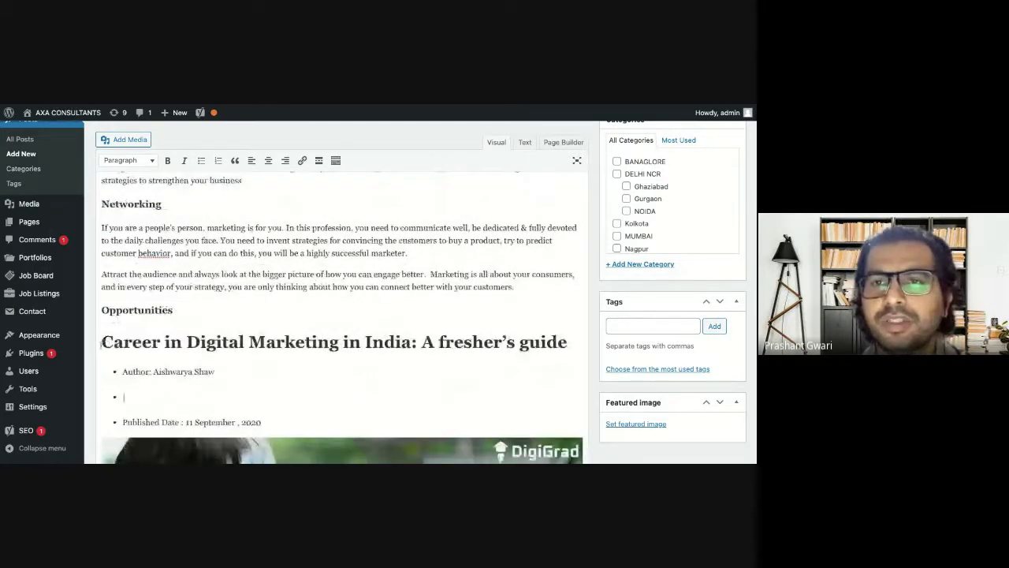
# Review the post from its title down to the article text pasted under Opportunities
pyautogui.scroll(15, 477, 175)
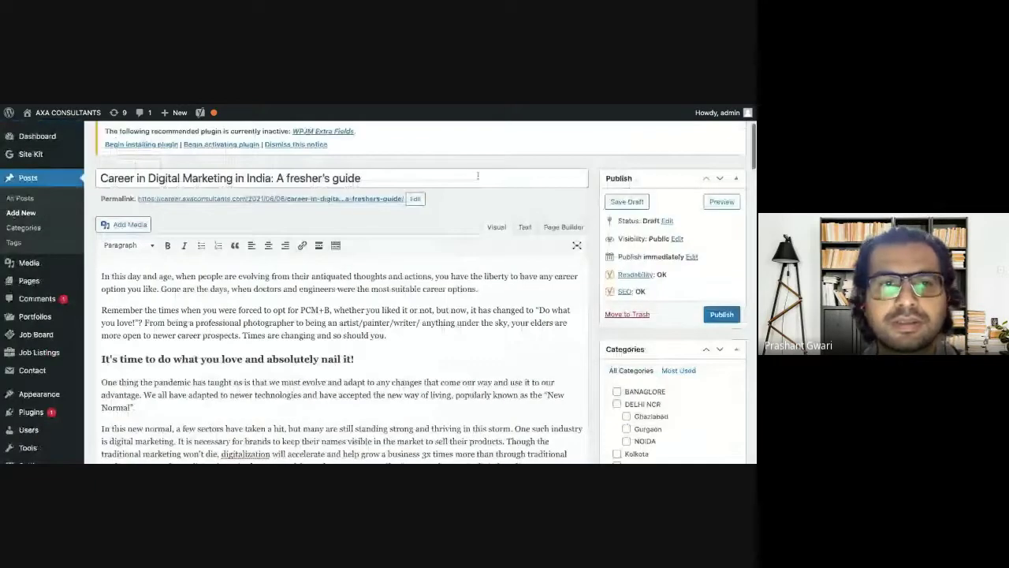
pyautogui.scroll(3, 477, 176)
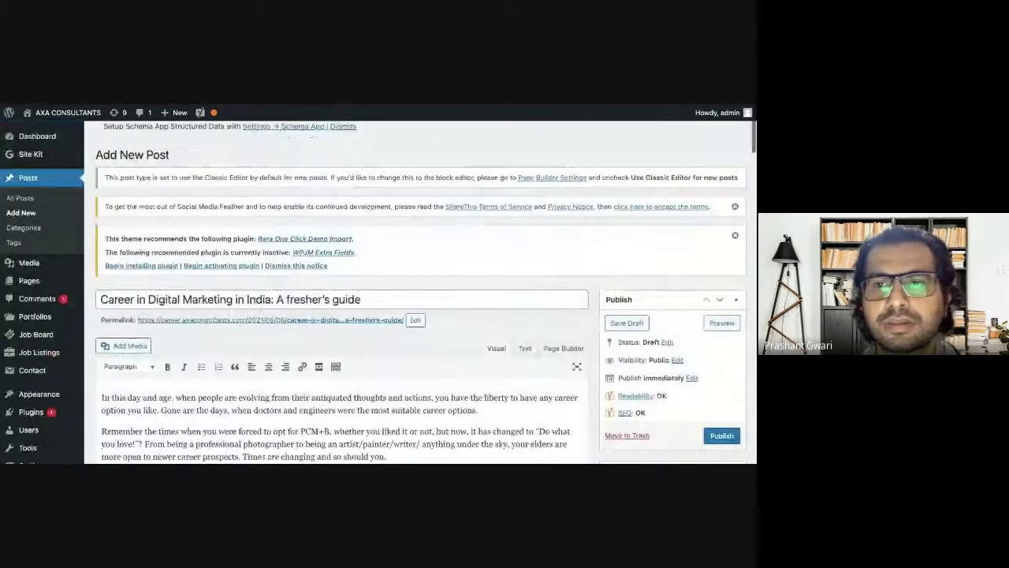
pyautogui.scroll(1, 378, 284)
pyautogui.scroll(-3, 499, 175)
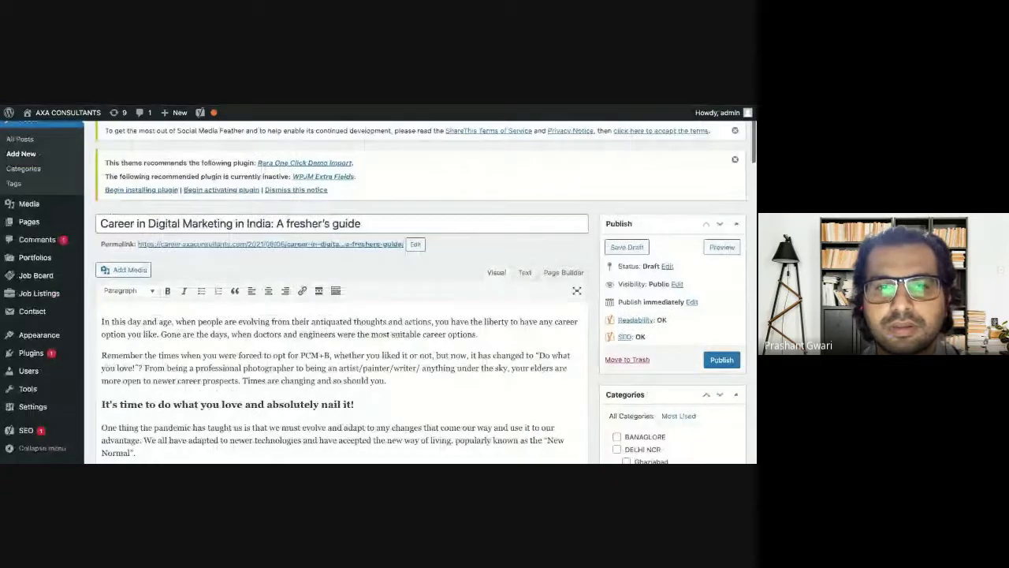
pyautogui.scroll(-3, 500, 175)
pyautogui.scroll(-3, 499, 176)
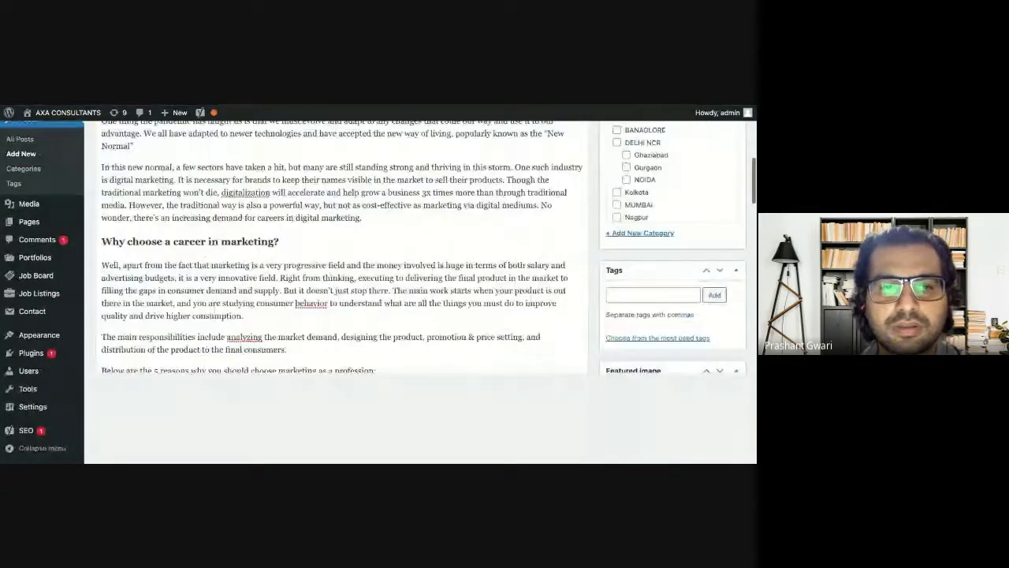
pyautogui.scroll(-1, 364, 301)
pyautogui.scroll(-1, 364, 300)
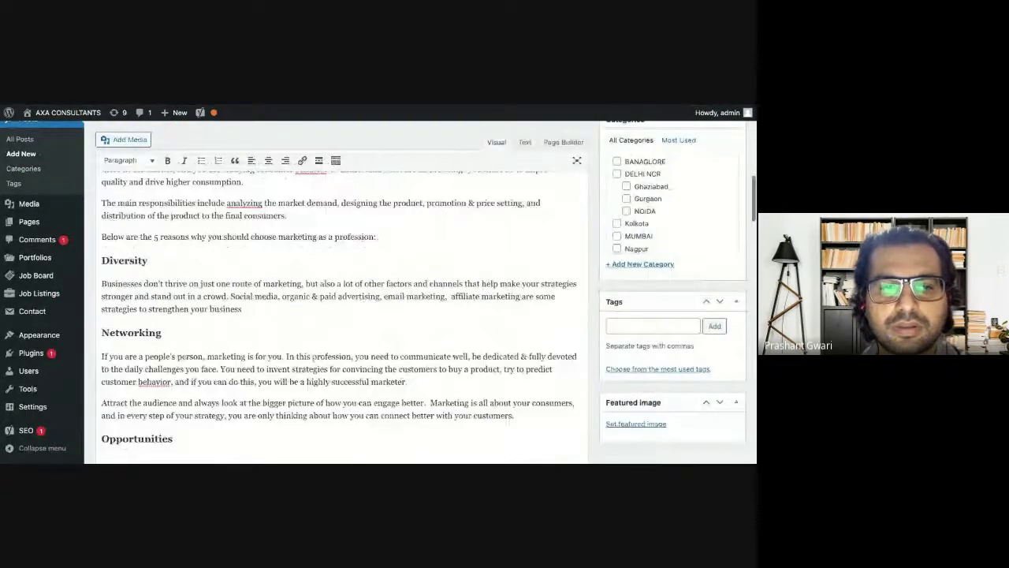
pyautogui.scroll(-1, 313, 358)
pyautogui.scroll(-1, 313, 358)
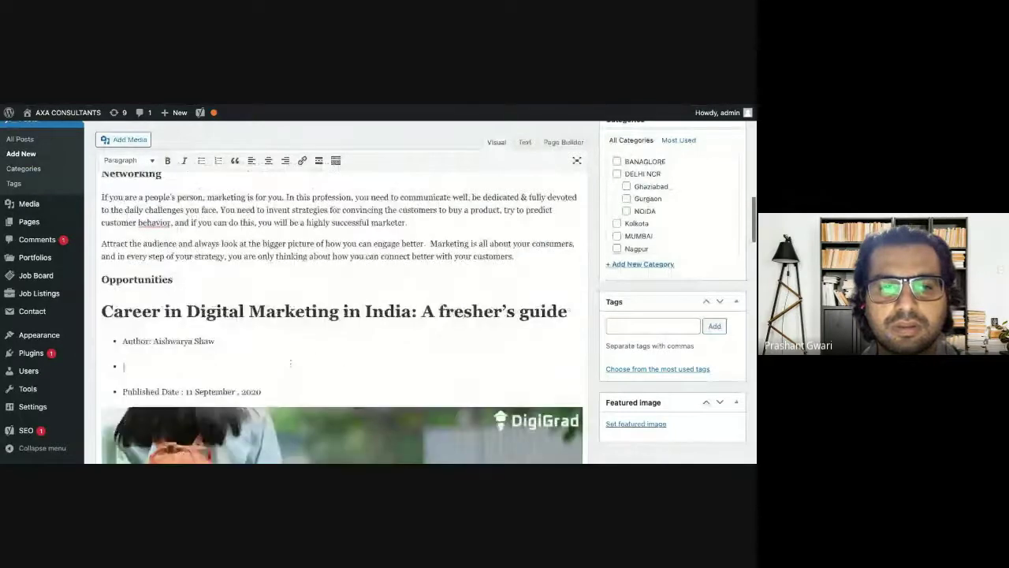
# Delete the pasted article title, author and date list, and banner image beneath the Opportunities heading
pyautogui.moveTo(104, 307); pyautogui.dragTo(331, 462)
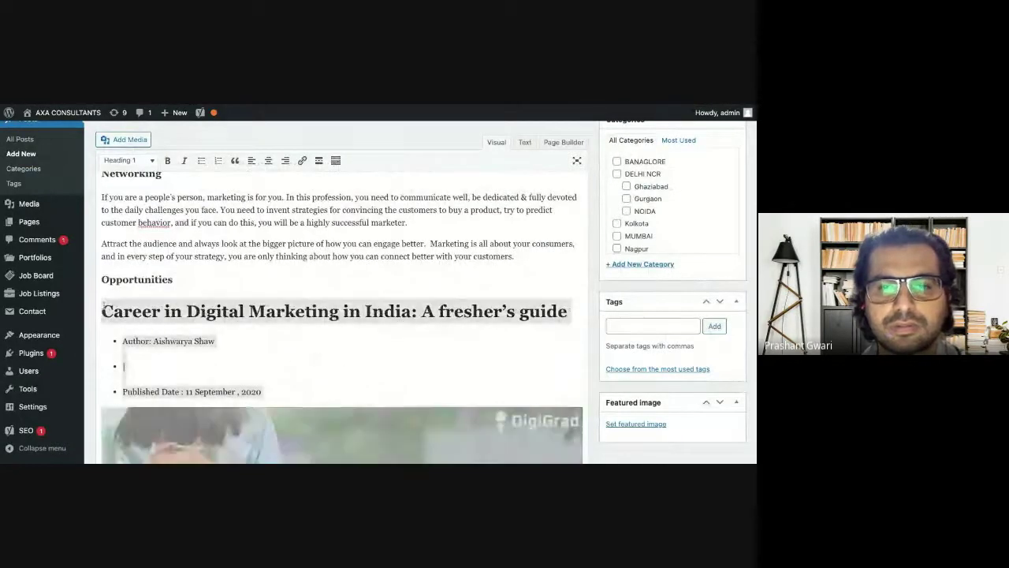
pyautogui.press('Delete')
pyautogui.scroll(-2, 342, 315)
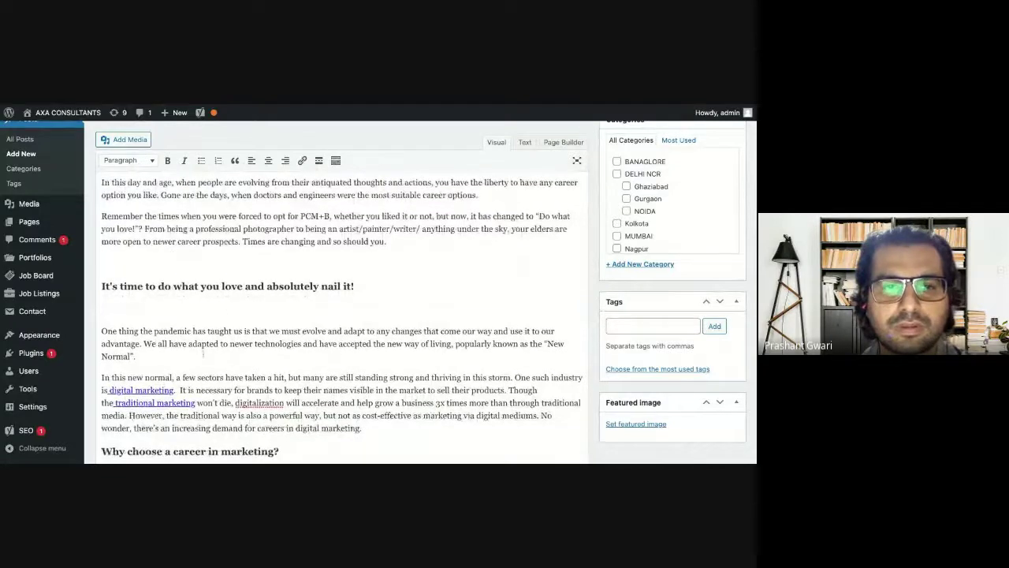
pyautogui.scroll(-1, 204, 354)
# Delete the duplicated text from "It's time to do what you love…" up to the second Networking heading, including a blank line
pyautogui.scroll(4, 203, 354)
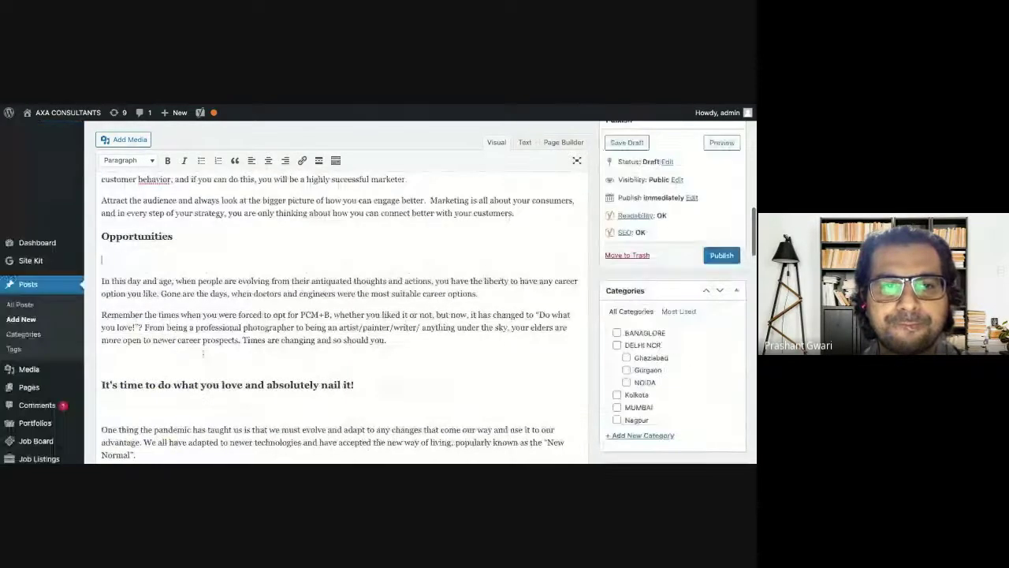
pyautogui.moveTo(102, 385); pyautogui.dragTo(246, 462)
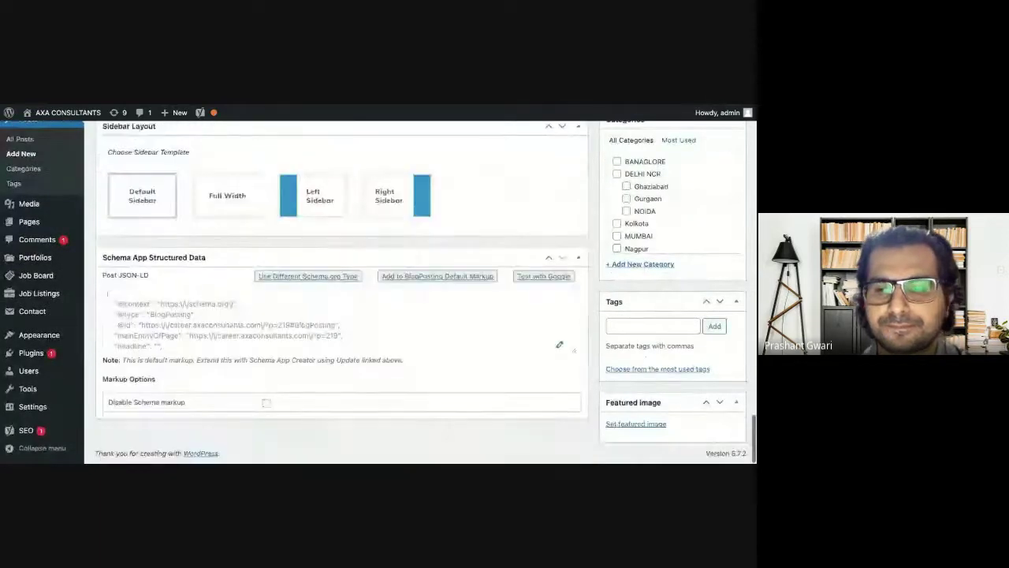
pyautogui.press('BackSpace')
pyautogui.scroll(3, 339, 299)
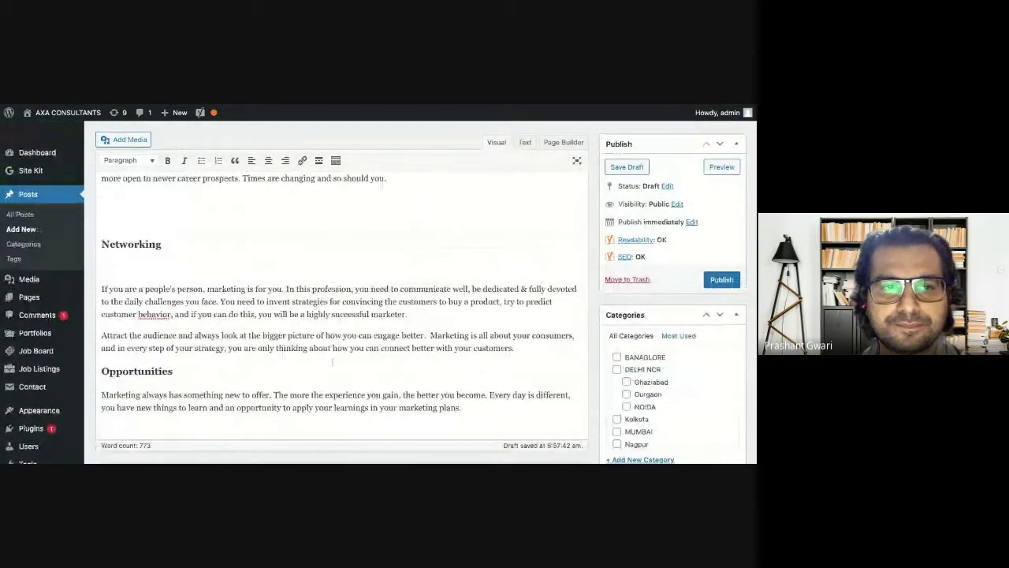
pyautogui.scroll(-1, 240, 357)
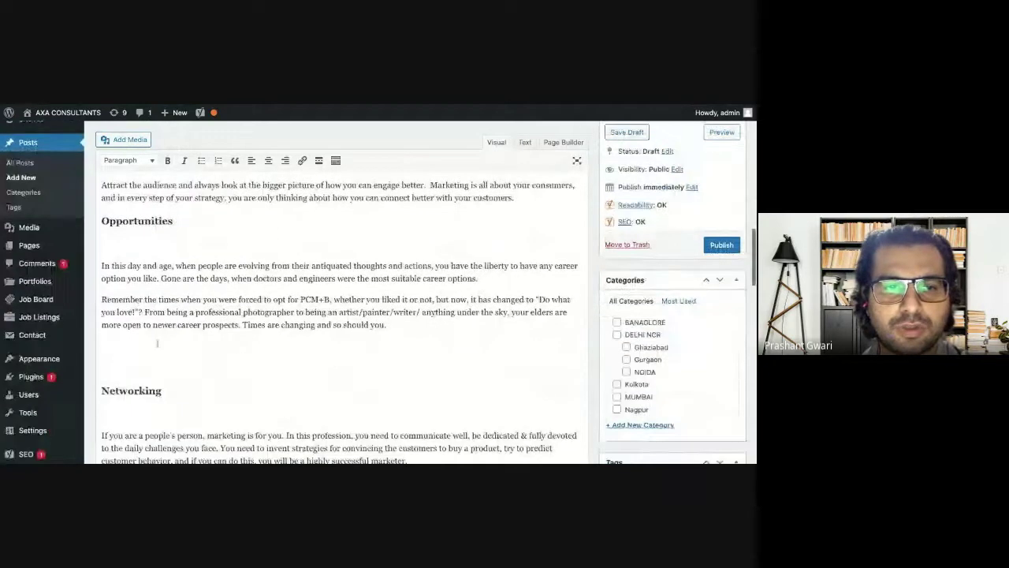
pyautogui.press('BackSpace')
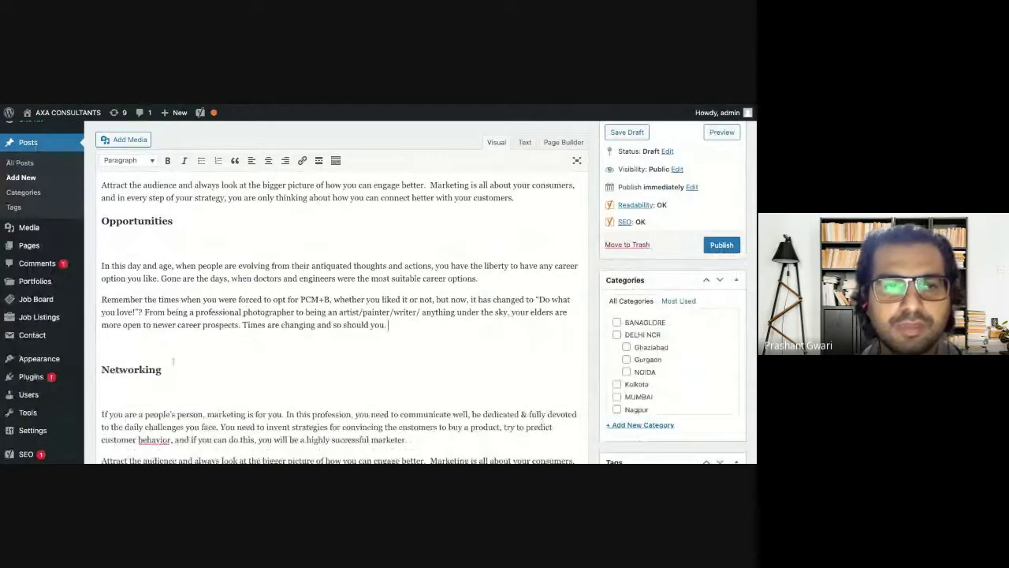
# Add a Heading 3 "Your Growth" section with two paragraphs: "Your growth will be seen…" and "You will be able to see growth every 6 months…"
pyautogui.scroll(-3, 157, 343)
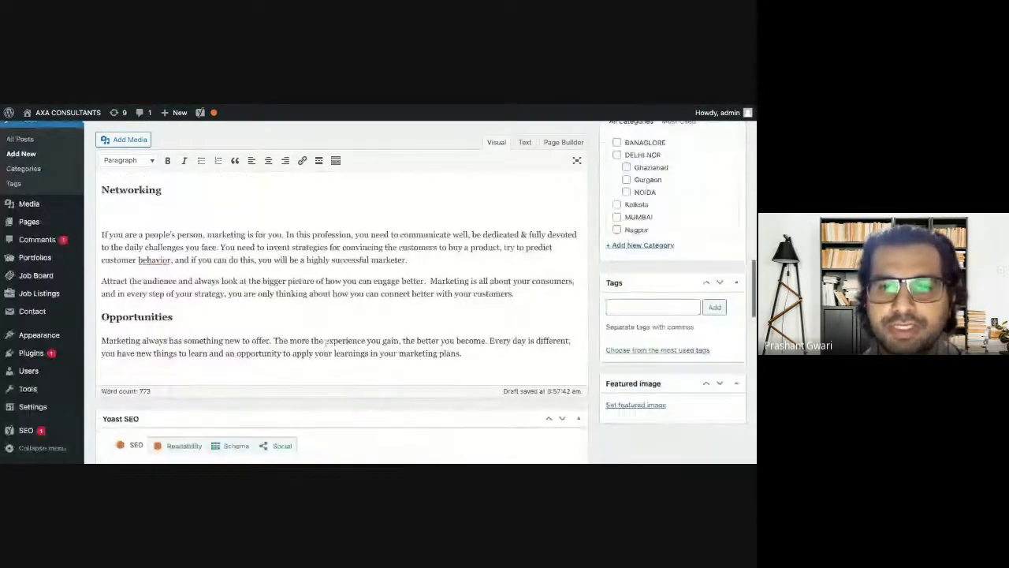
pyautogui.click(473, 353)
pyautogui.press('Return')
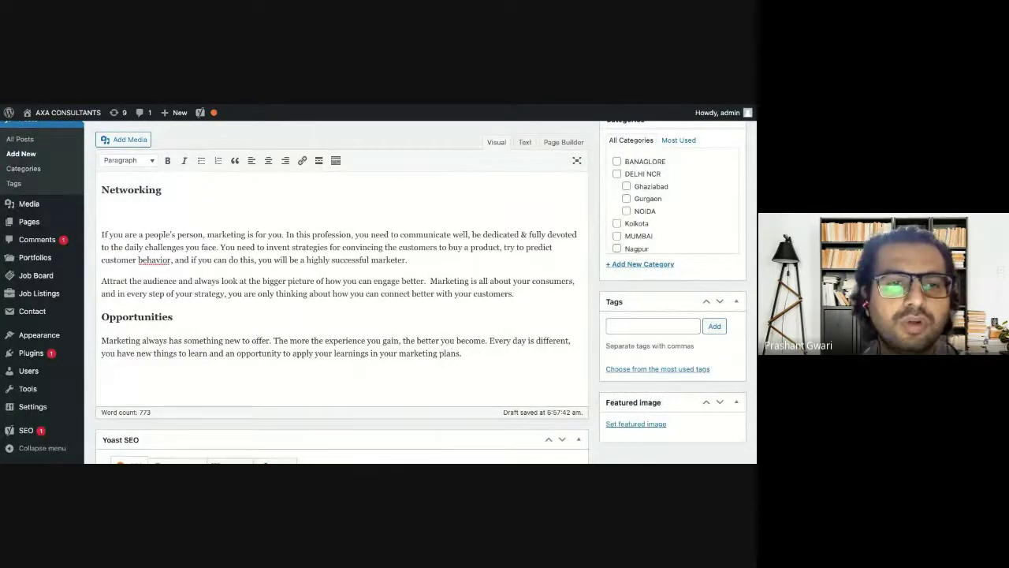
pyautogui.click(154, 161)
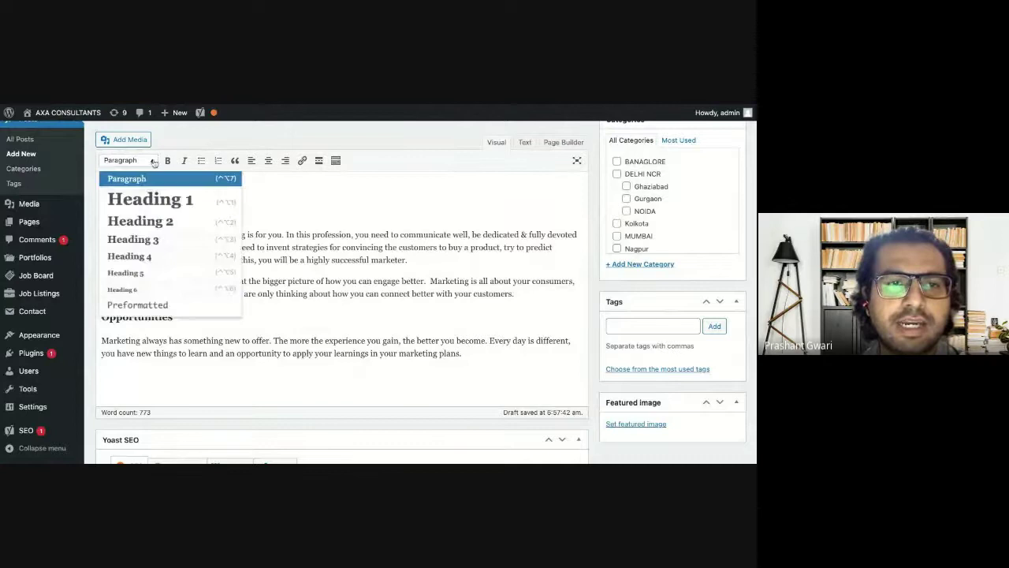
pyautogui.click(156, 240)
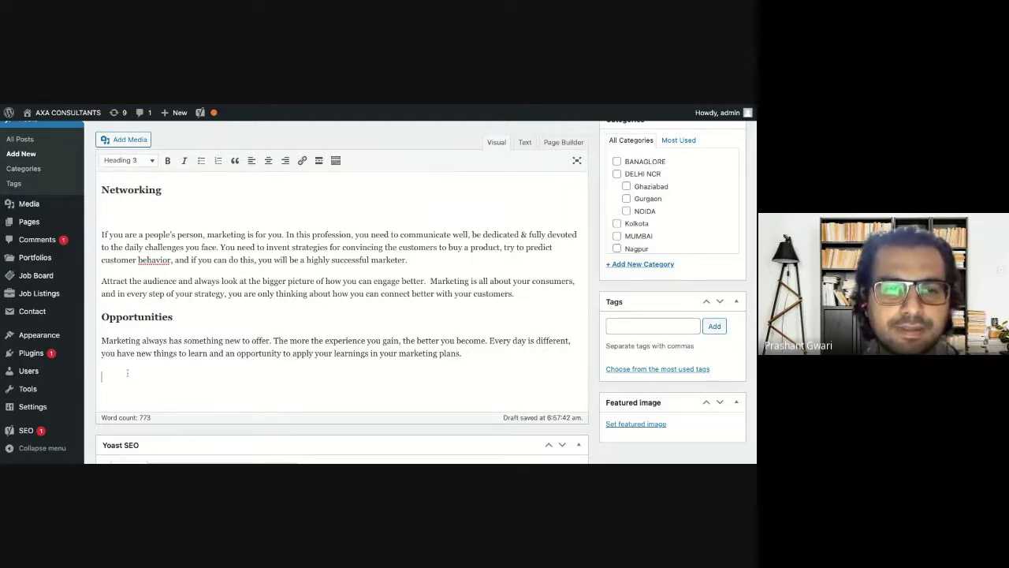
pyautogui.write('Your Growth')
pyautogui.press('Return')
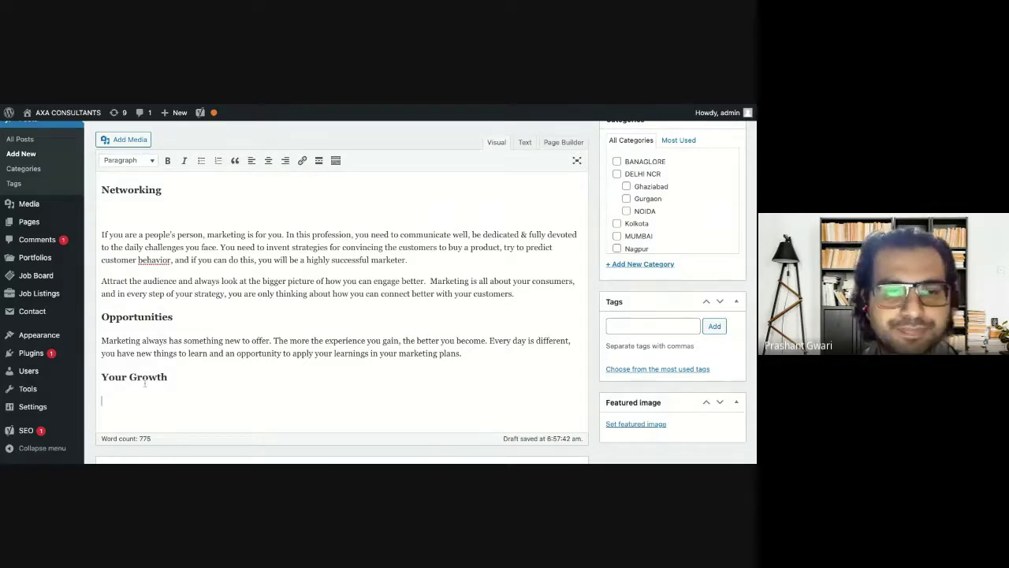
pyautogui.hotkey('ctrl', 'v')
pyautogui.scroll(-3, 144, 384)
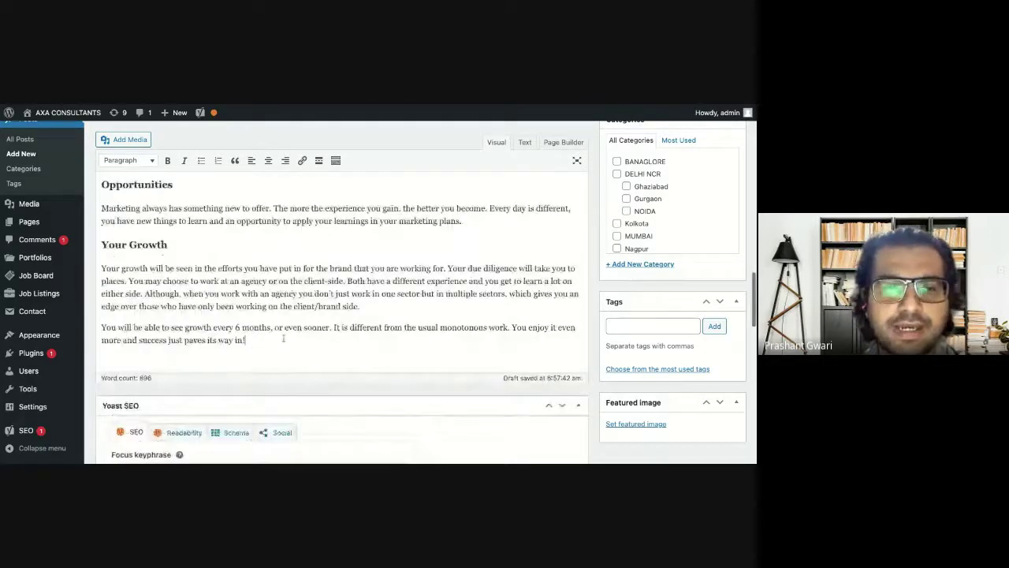
# Add a Heading 3 "Innovation & creativity" section with the paragraphs "One of the most important reasons…", "Marketing boosts your thinking skills…" and "Now if you are ready…"
pyautogui.press('Return')
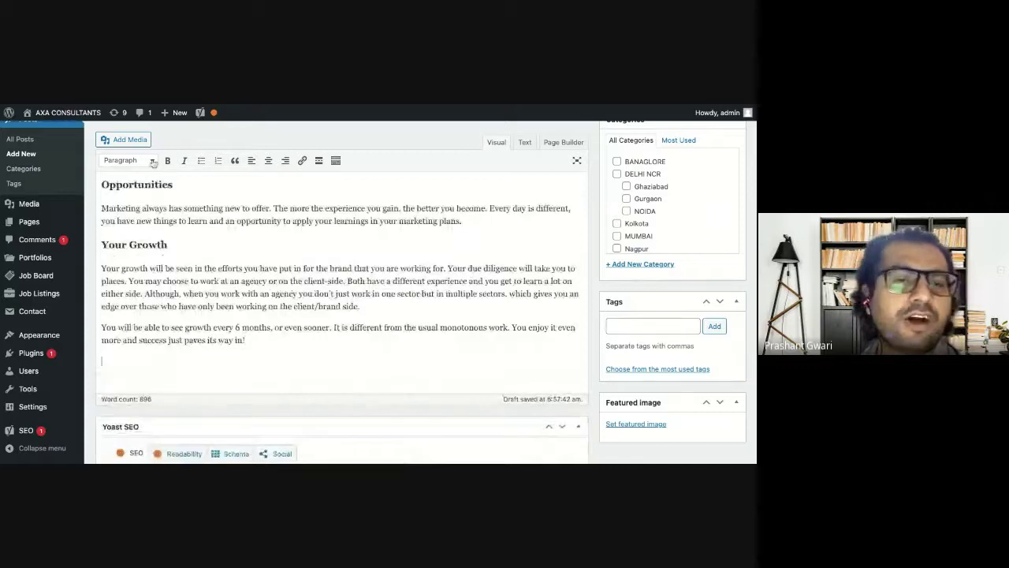
pyautogui.click(153, 161)
pyautogui.click(160, 242)
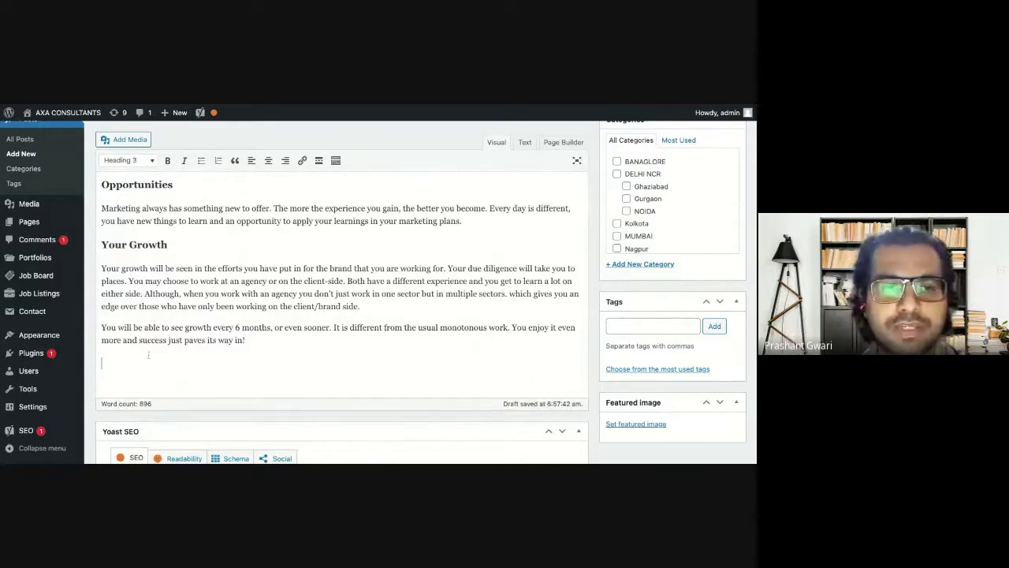
pyautogui.write('Innovation & creativity')
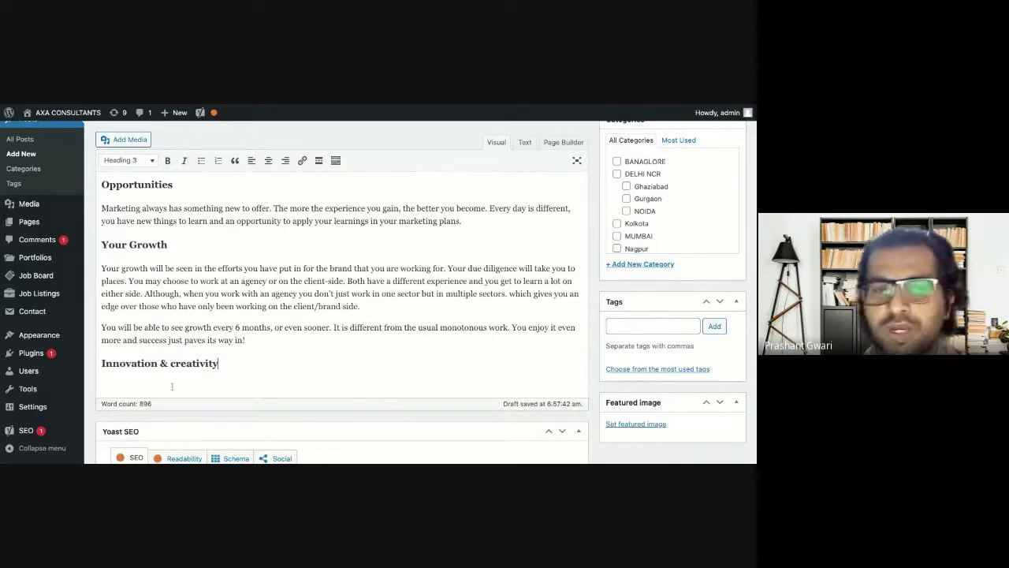
pyautogui.press('Return')
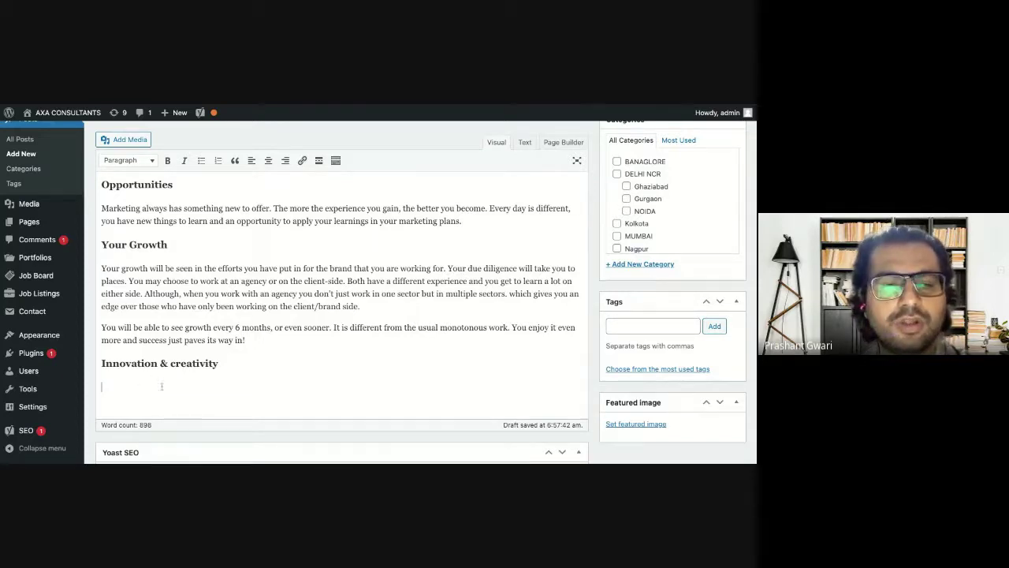
pyautogui.hotkey('ctrl', 'v')
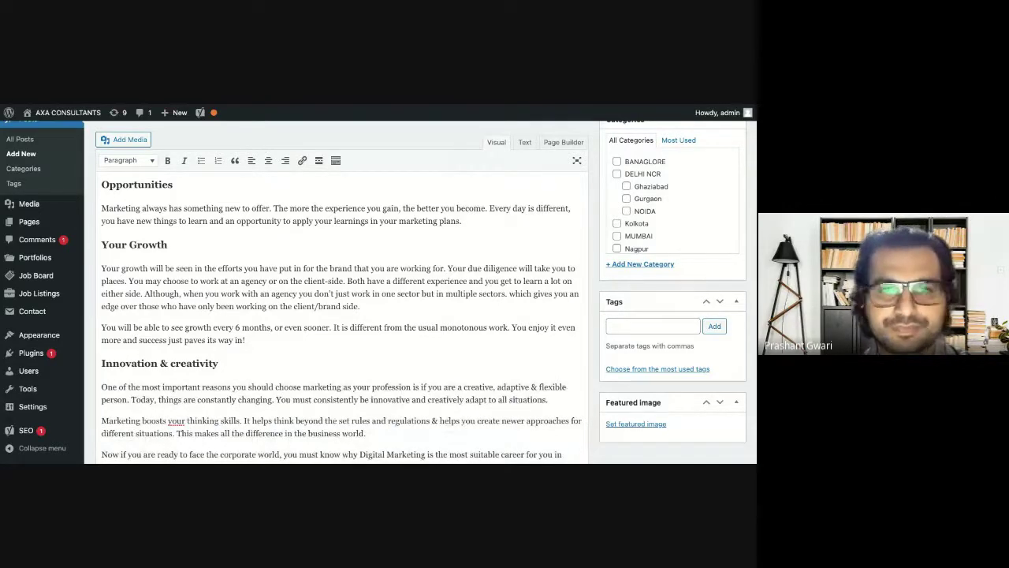
# Examine the post's title, permalink and opening sections together with its readability and SEO ratings
pyautogui.scroll(3, 347, 255)
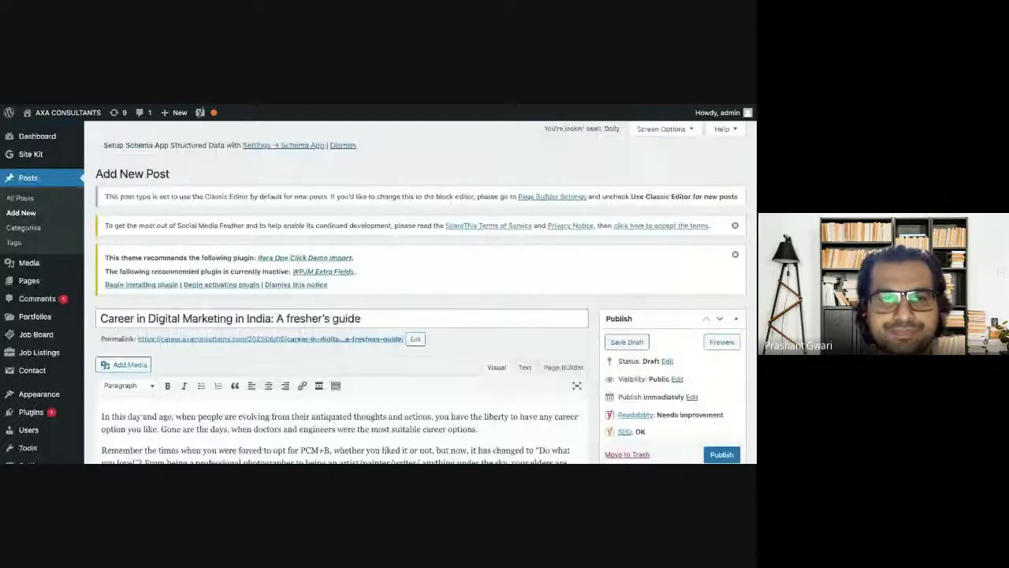
pyautogui.scroll(-2, 418, 331)
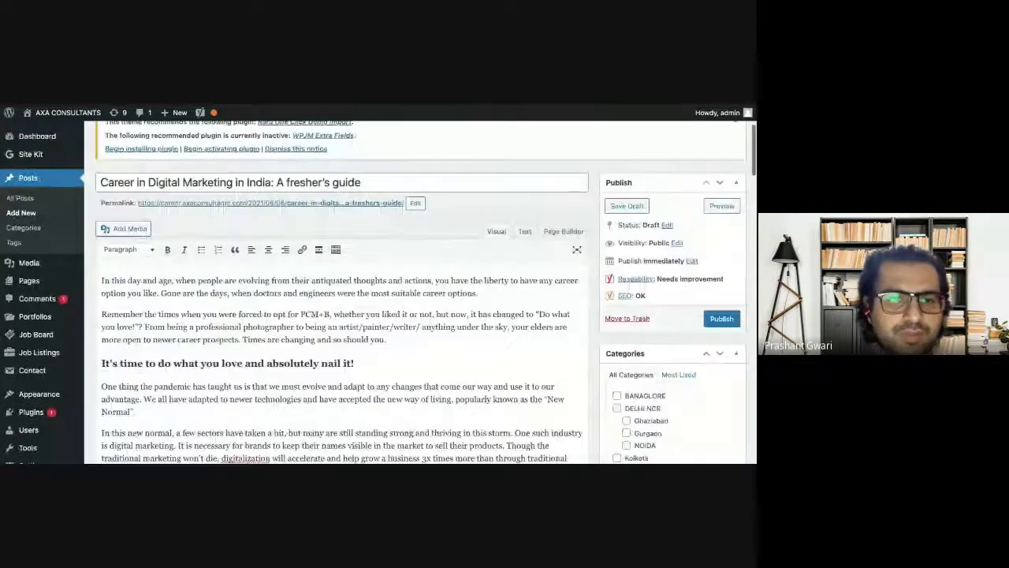
pyautogui.scroll(-2, 418, 331)
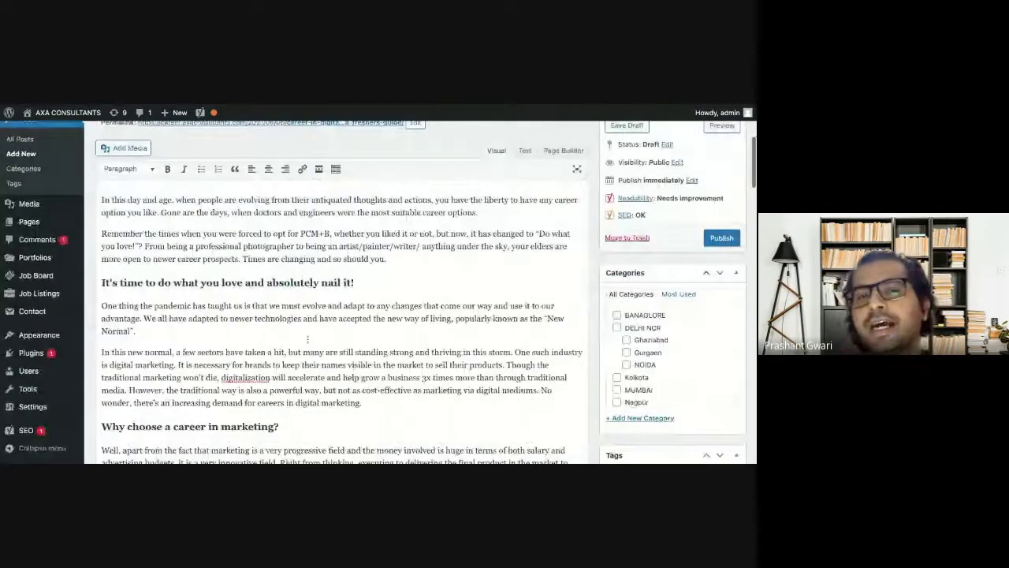
pyautogui.scroll(1, 418, 332)
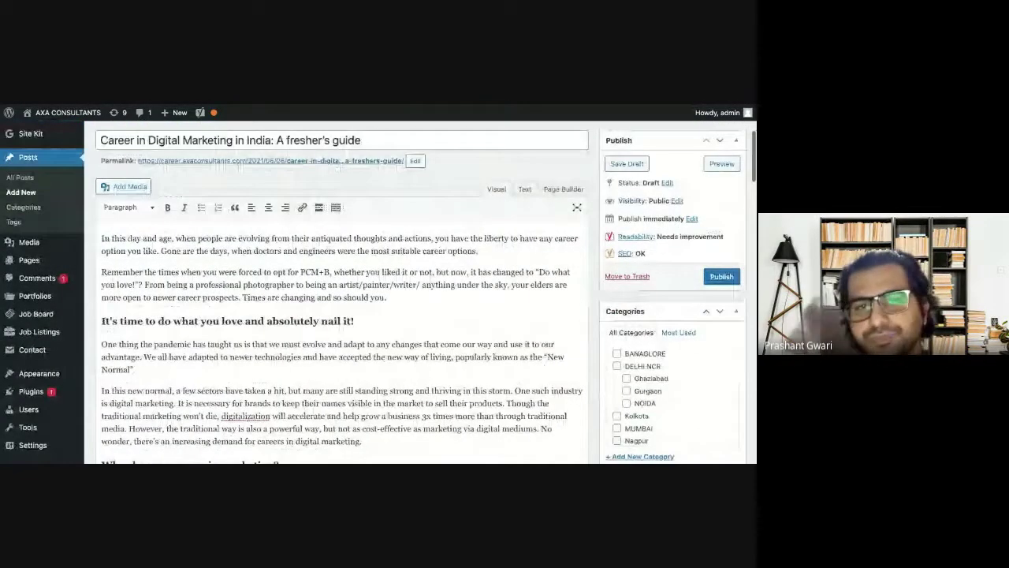
pyautogui.scroll(2, 417, 331)
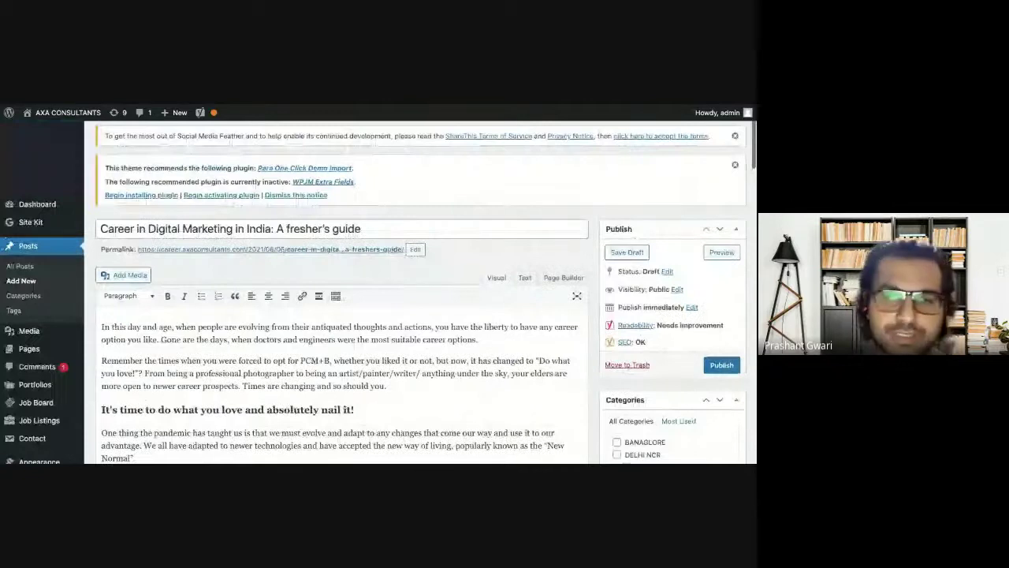
pyautogui.scroll(-2, 418, 331)
pyautogui.scroll(2, 418, 331)
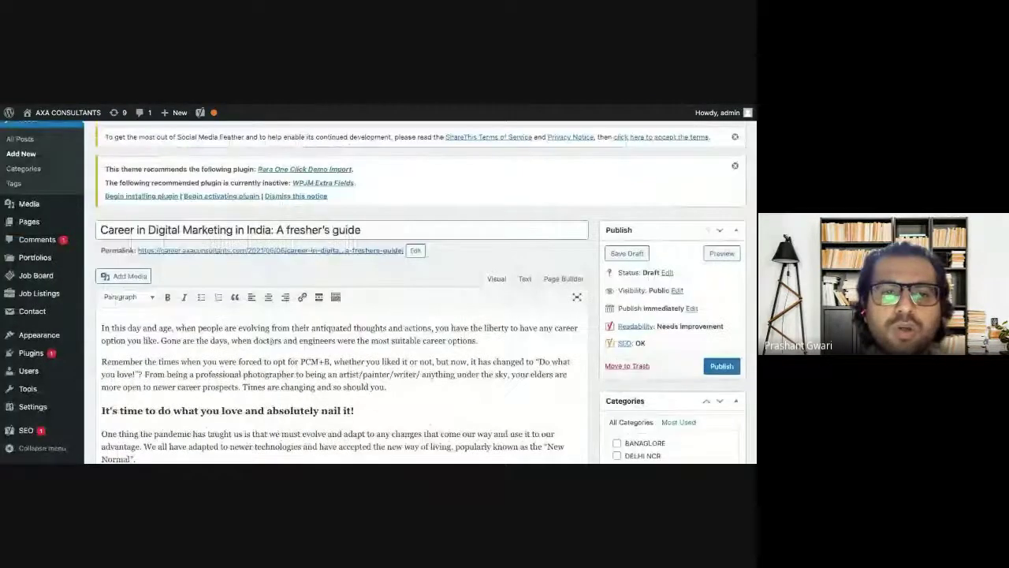
pyautogui.scroll(-1, 272, 340)
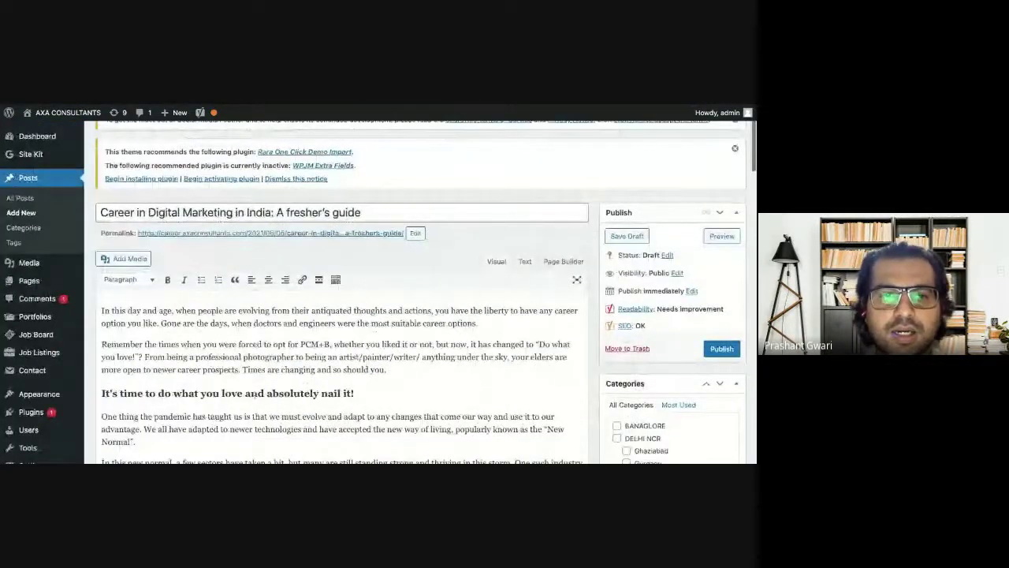
# Upload the image On-Page-SEO.jpg for a new line below the heading "It's time to do what you love and absolutely nail it!"
pyautogui.scroll(-3, 357, 378)
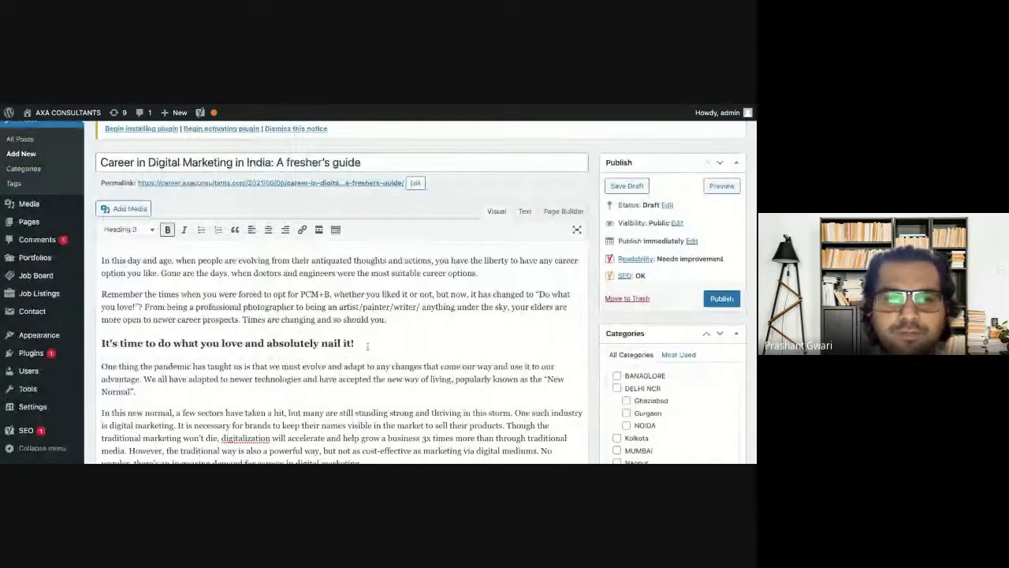
pyautogui.click(367, 344)
pyautogui.press('Return')
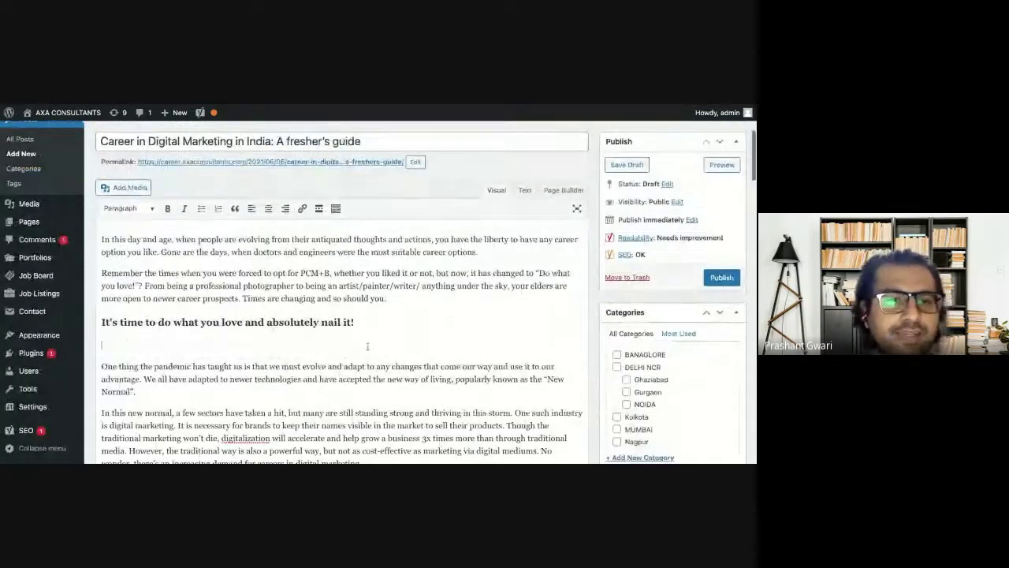
pyautogui.click(130, 188)
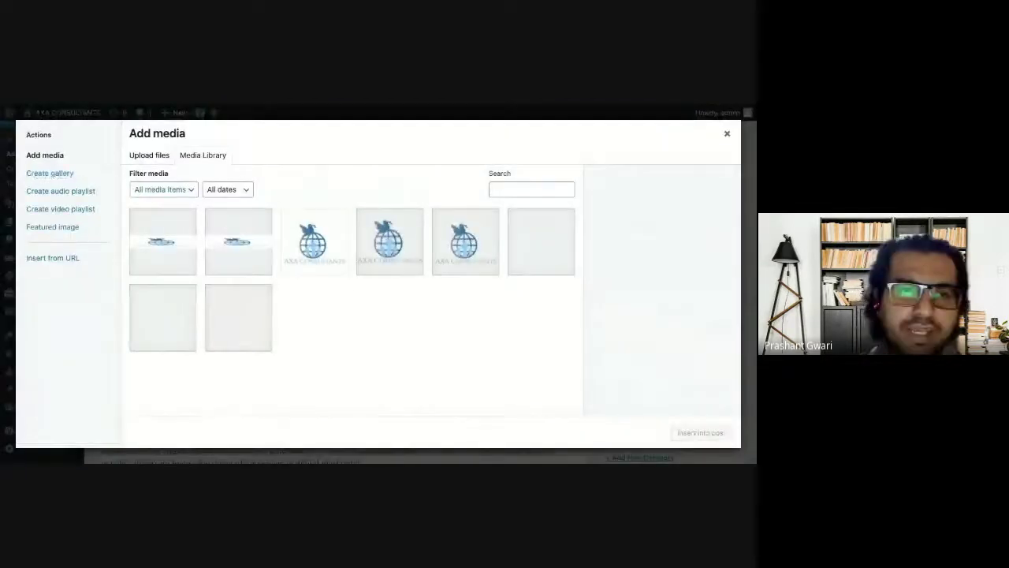
pyautogui.click(152, 156)
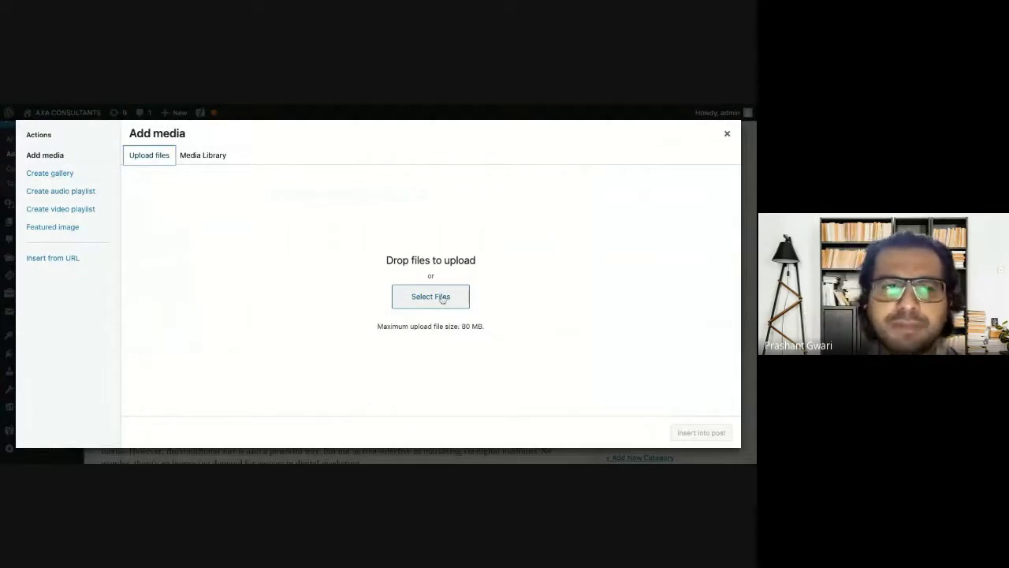
pyautogui.click(442, 298)
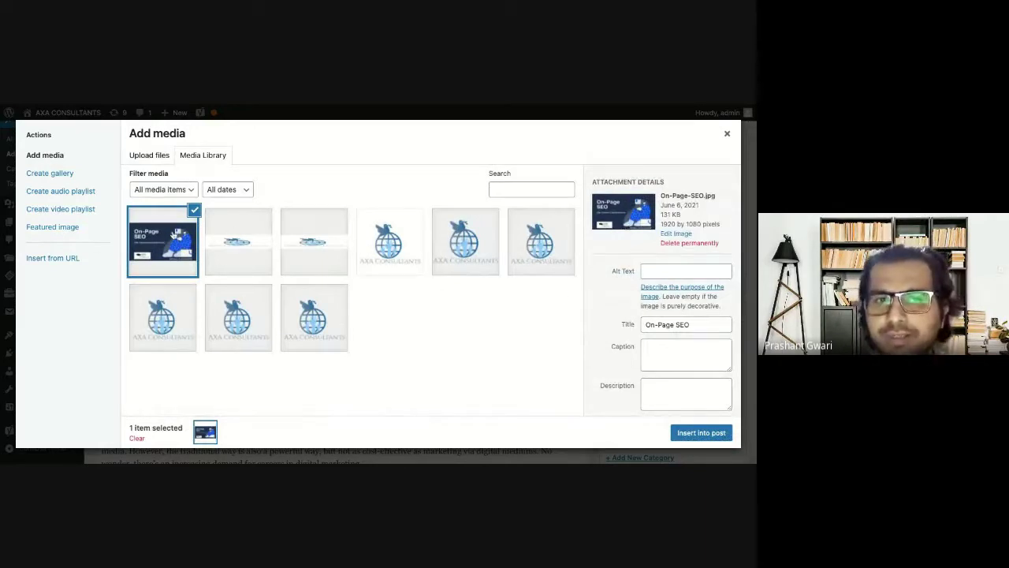
# Set the On-Page SEO image's alt text to "Career in Digital Marketing"
pyautogui.click(689, 269)
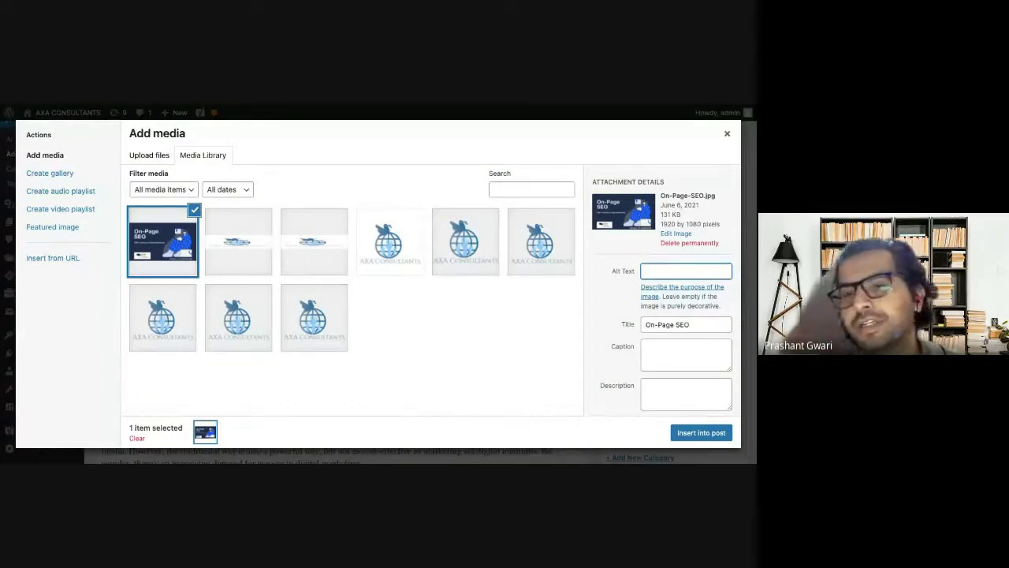
pyautogui.write('Ca')
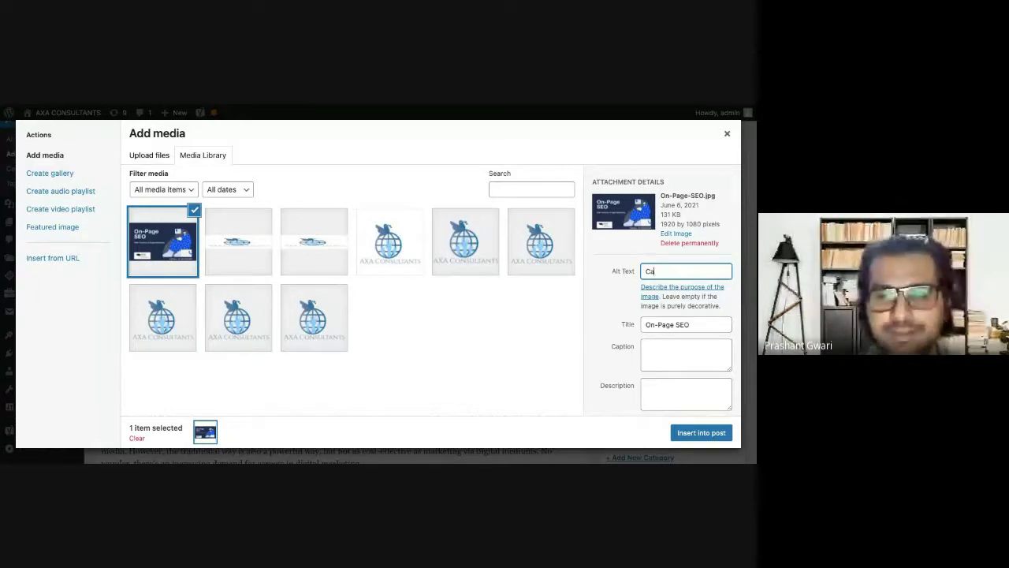
pyautogui.write('reer in Do')
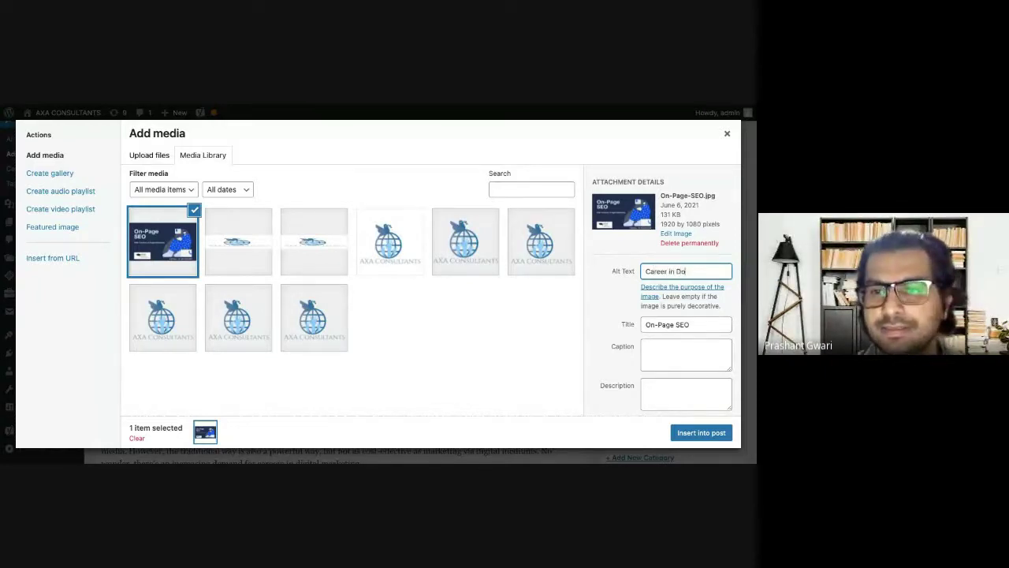
pyautogui.press('BackSpace')
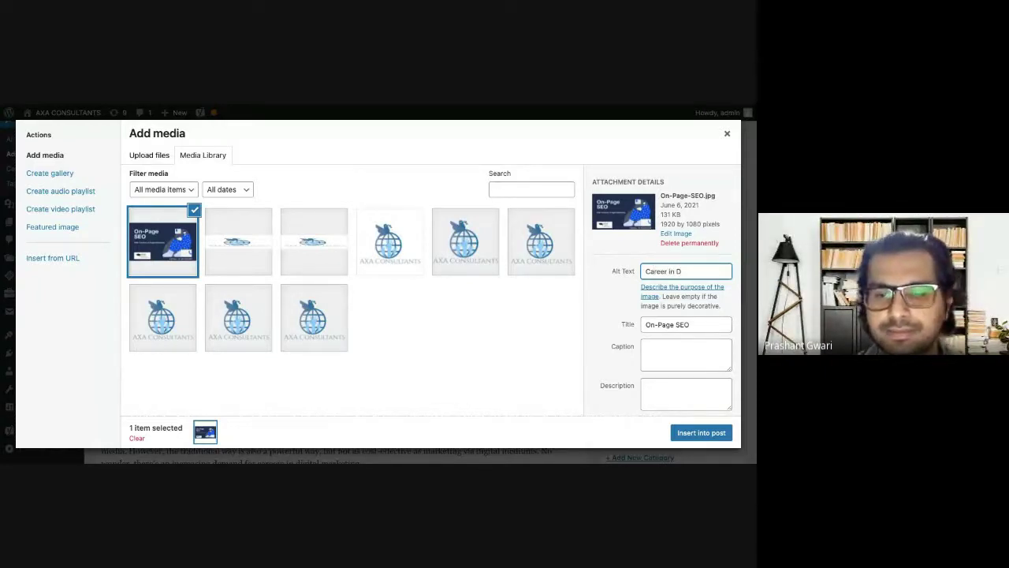
pyautogui.write('igital Market')
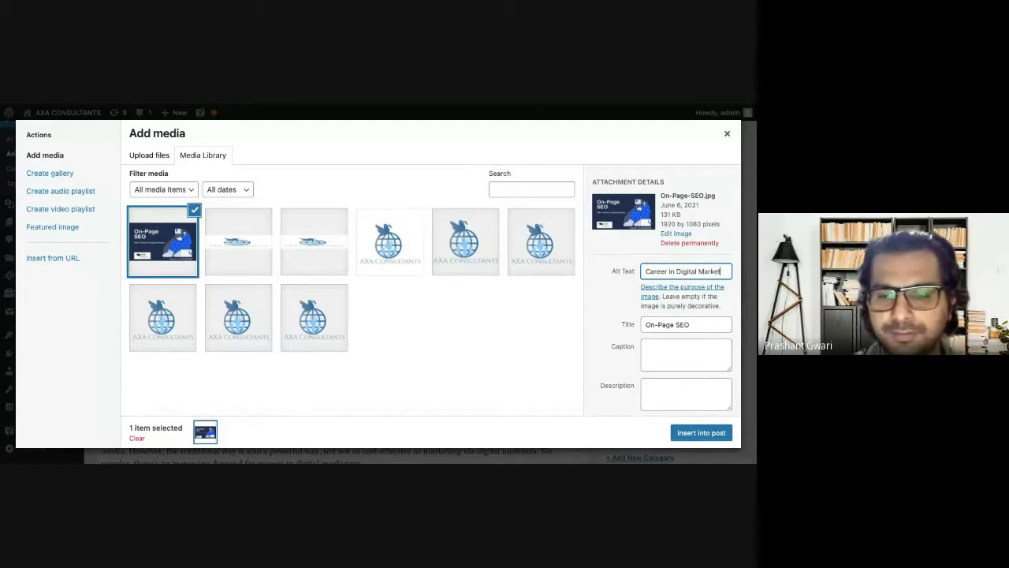
pyautogui.write('ing')
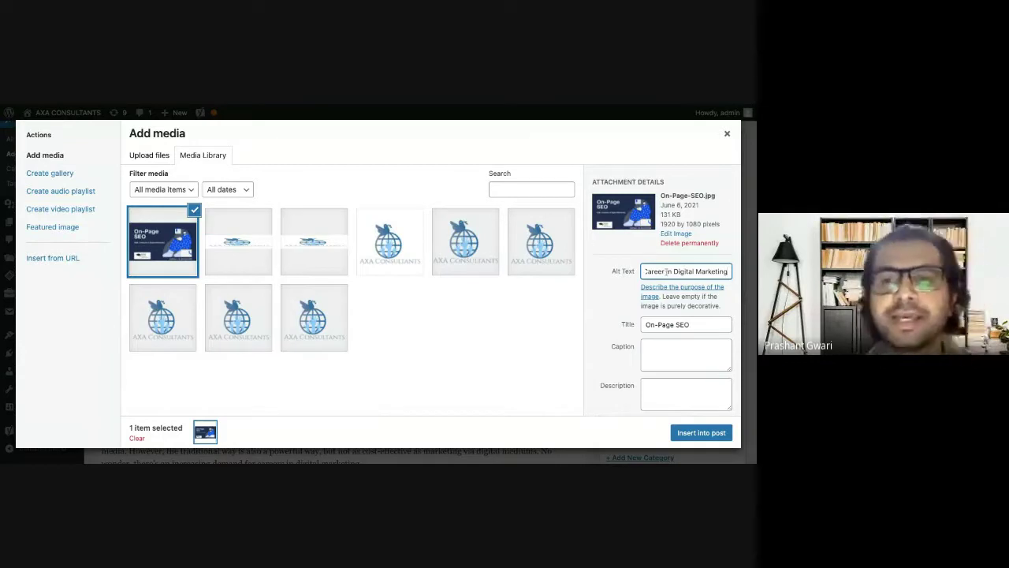
# Give the On-Page SEO image the caption "Digital Marketing Future in India"
pyautogui.click(673, 351)
pyautogui.write('Digi')
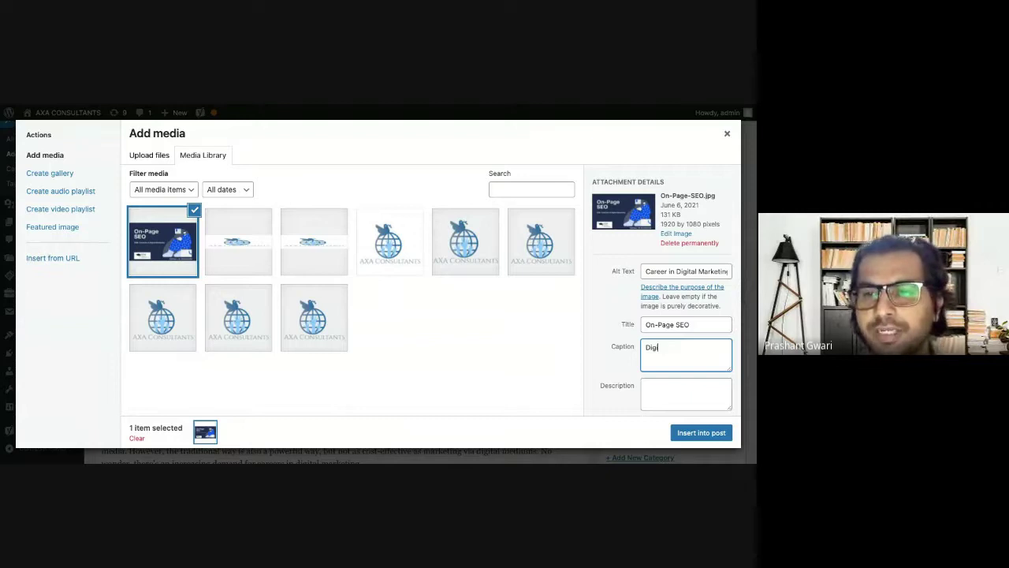
pyautogui.write('atal Mar')
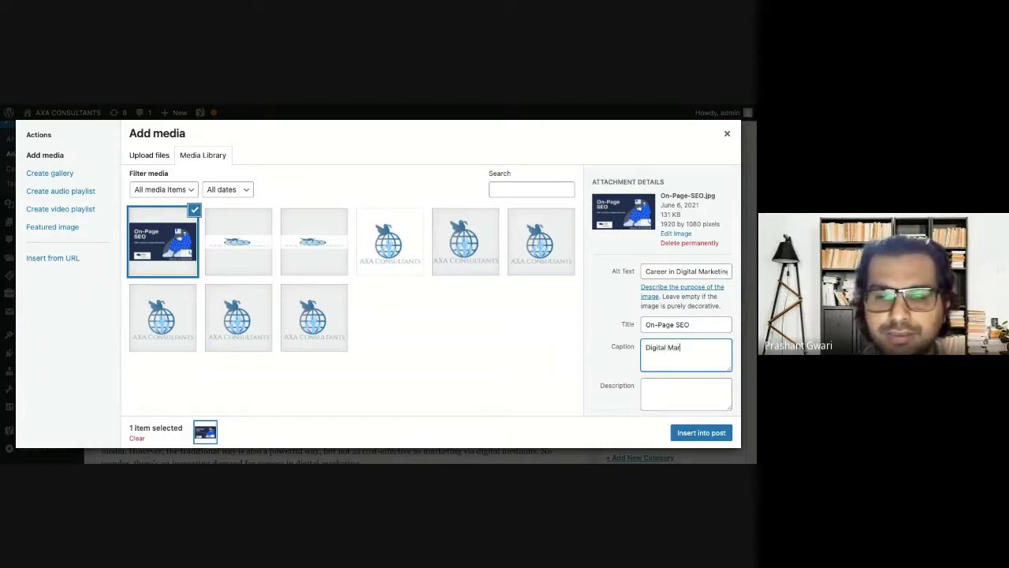
pyautogui.write('keting P')
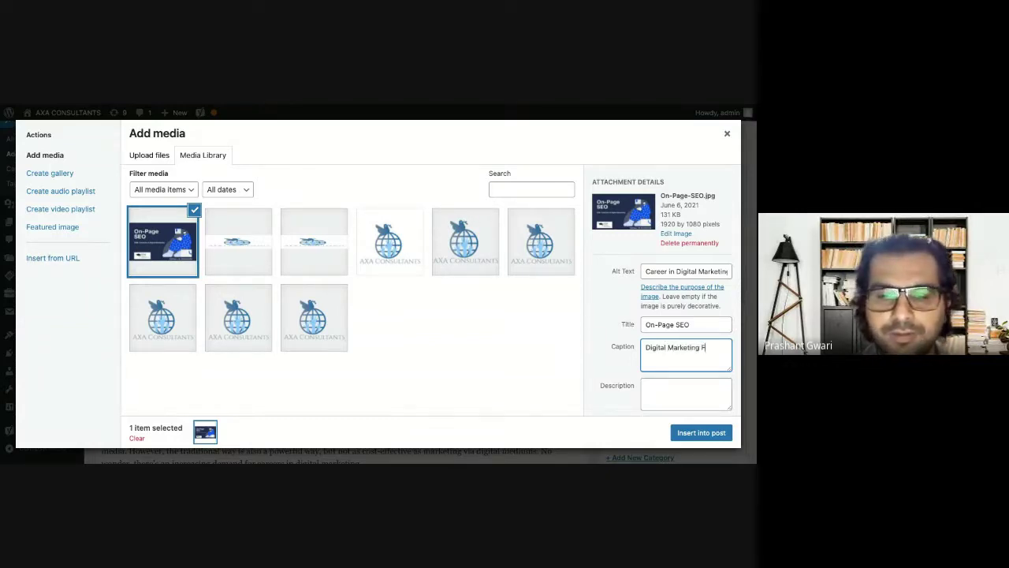
pyautogui.write('uture')
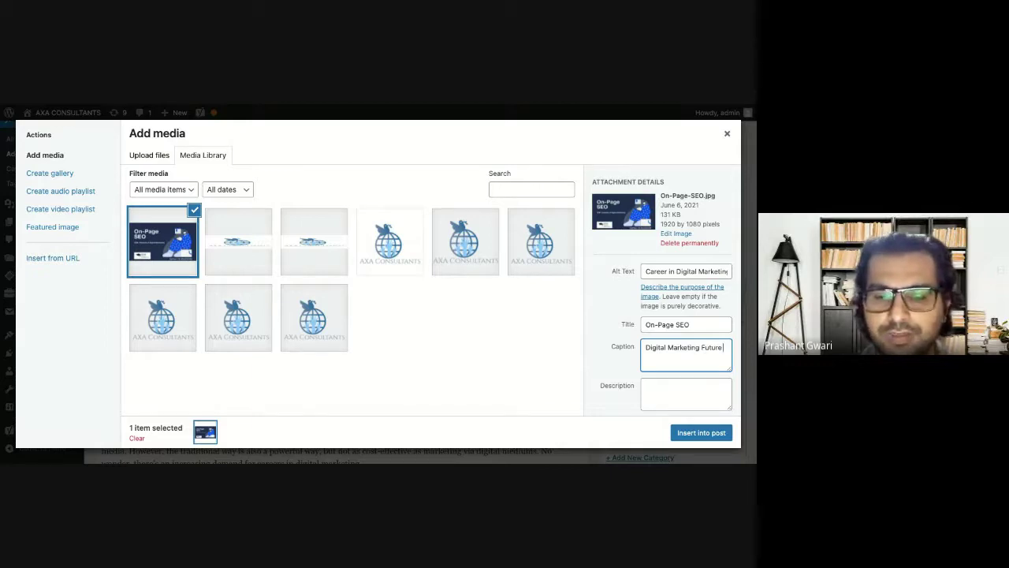
pyautogui.write(' in INdi')
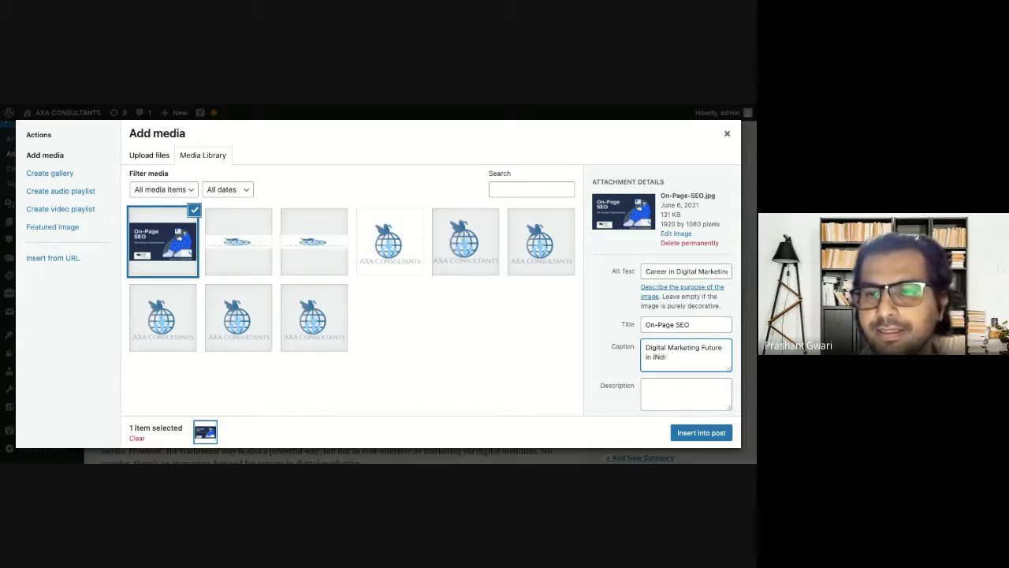
pyautogui.press('BackSpace')
pyautogui.press('BackSpace')
pyautogui.press('BackSpace')
pyautogui.write('ndia')
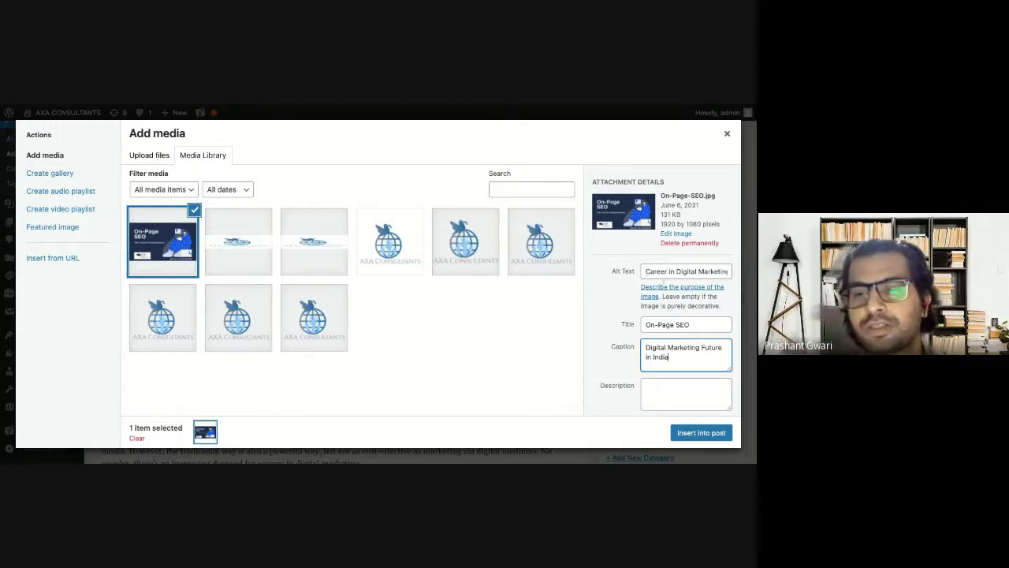
# Insert the captioned image into the post and try right and left alignment before centring it
pyautogui.click(706, 434)
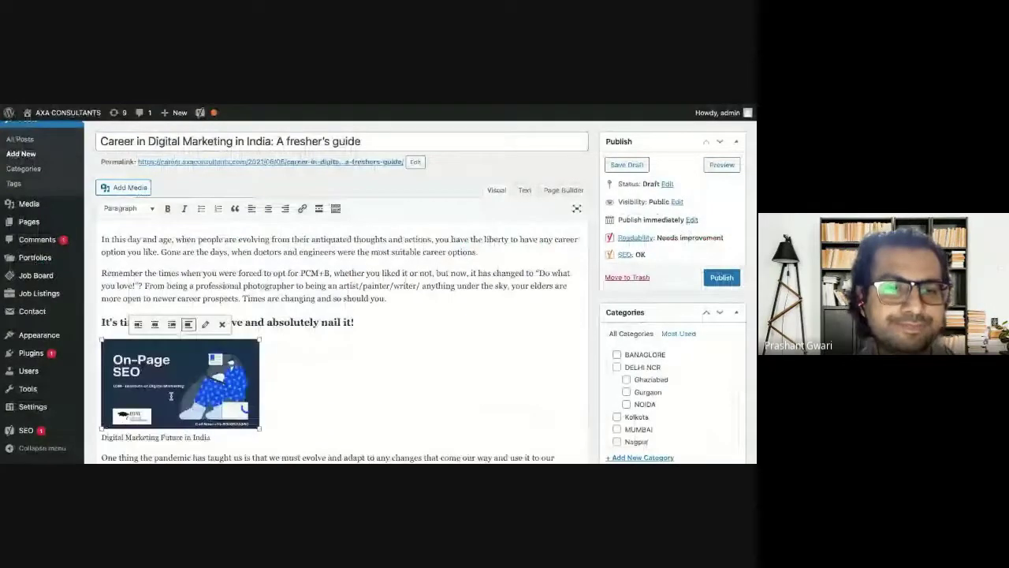
pyautogui.click(171, 324)
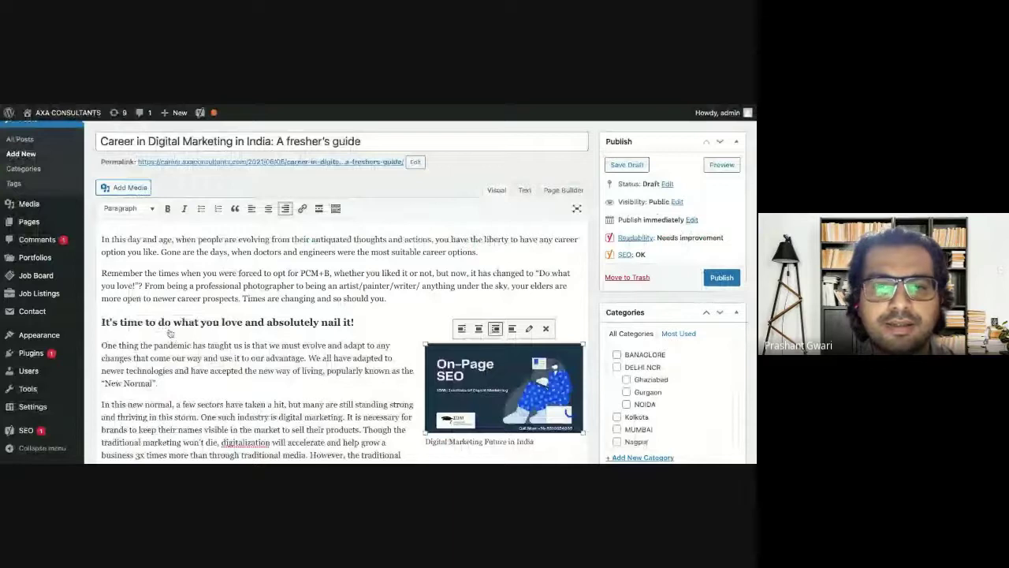
pyautogui.click(479, 328)
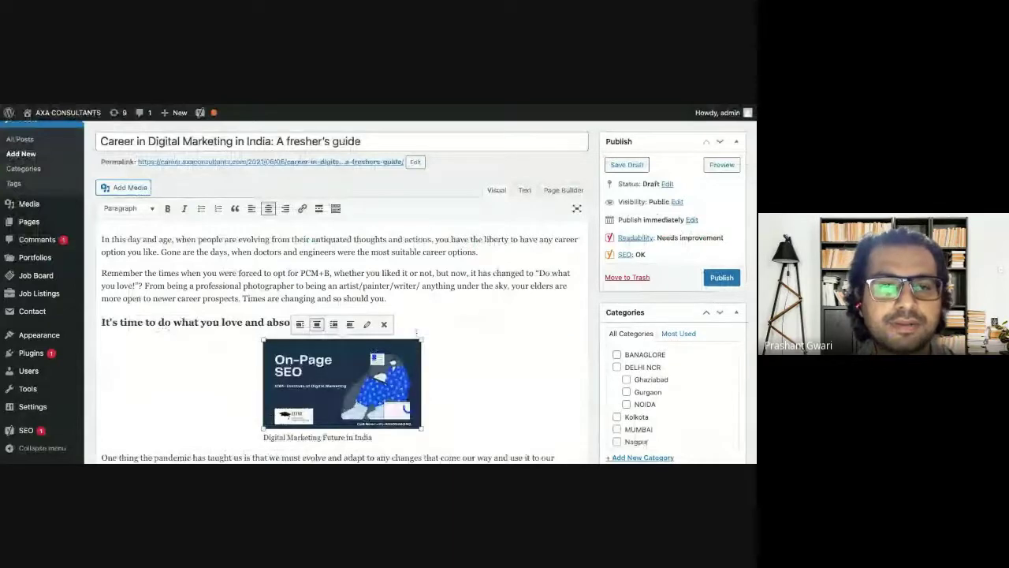
pyautogui.click(299, 324)
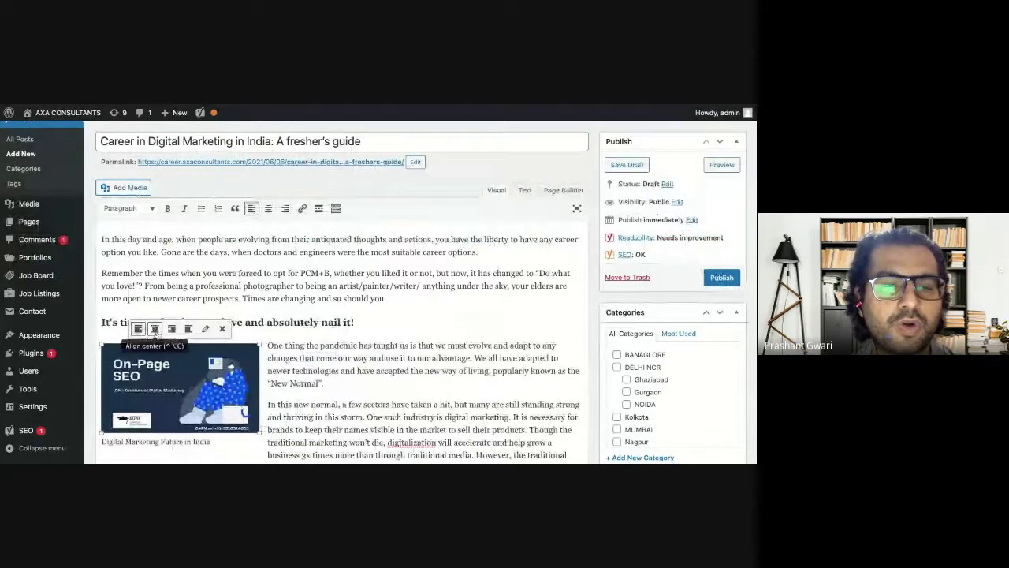
pyautogui.click(154, 328)
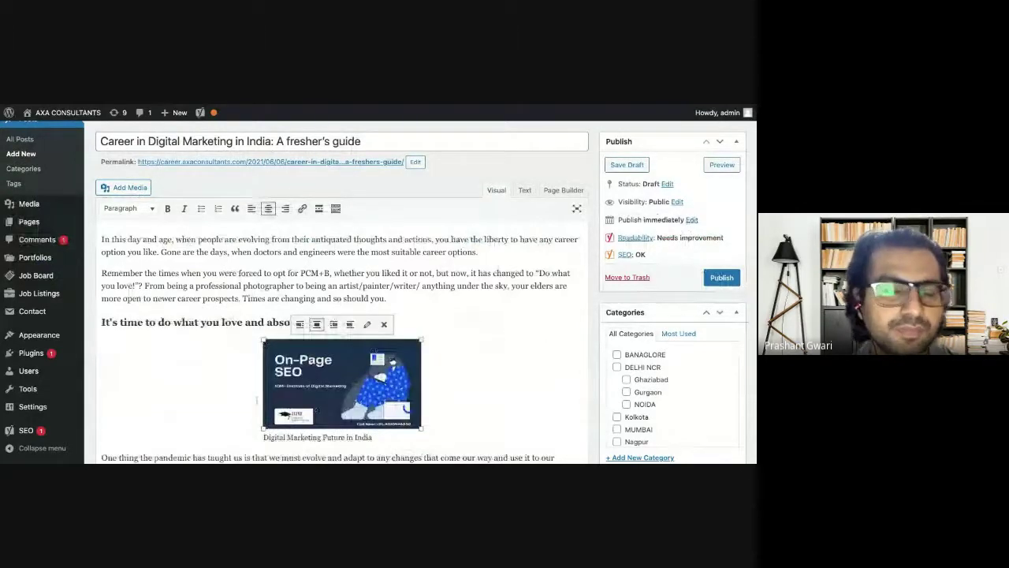
pyautogui.scroll(-1, 304, 289)
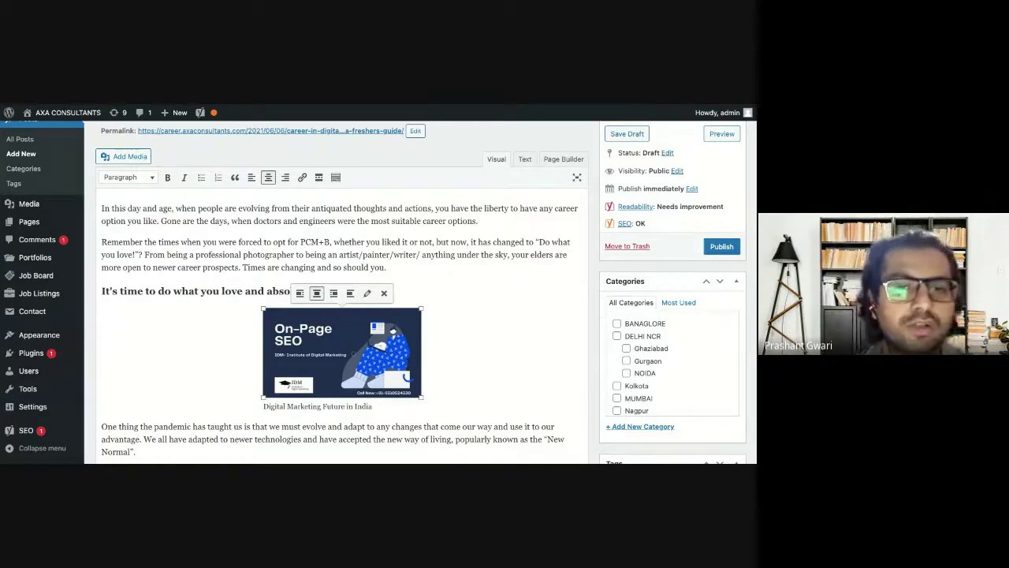
pyautogui.scroll(1, 422, 292)
pyautogui.scroll(1, 421, 292)
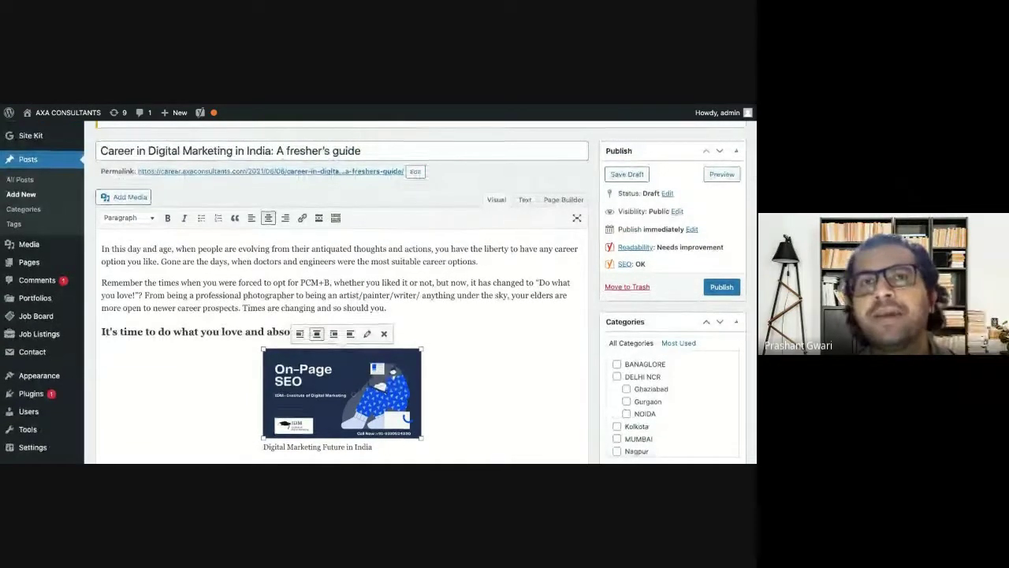
pyautogui.scroll(-1, 421, 292)
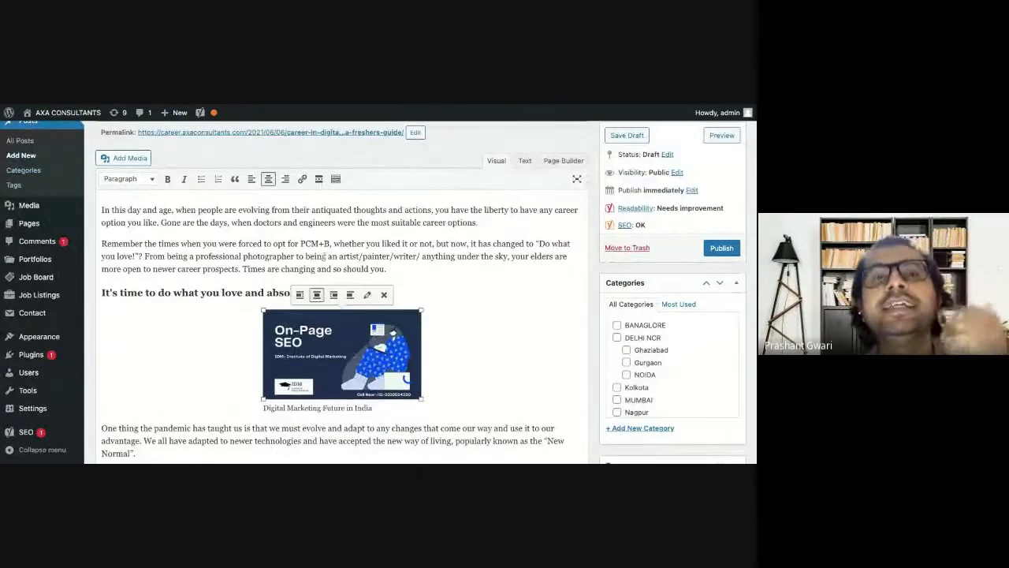
pyautogui.scroll(-1, 324, 255)
pyautogui.scroll(-4, 324, 255)
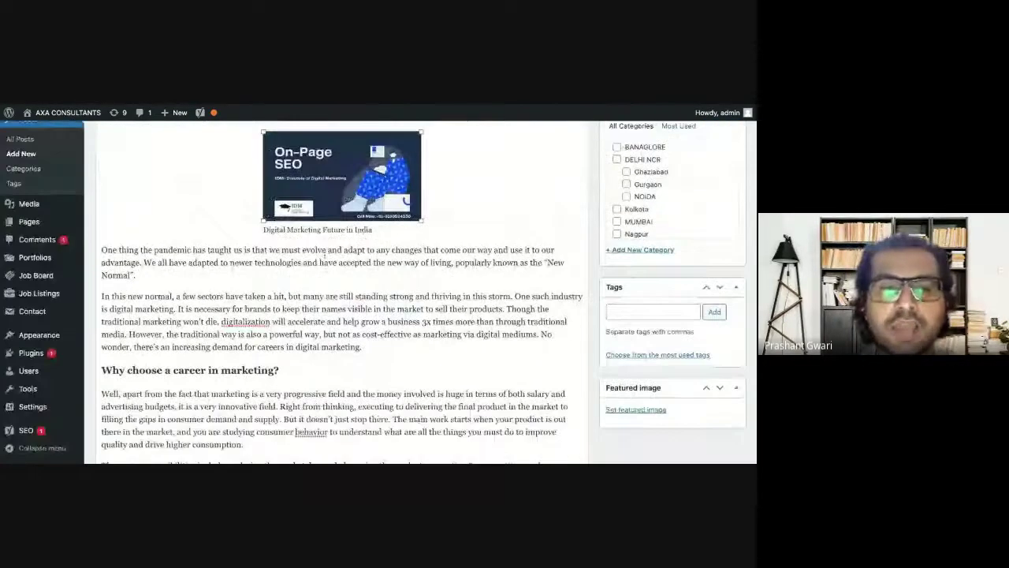
pyautogui.scroll(-4, 324, 255)
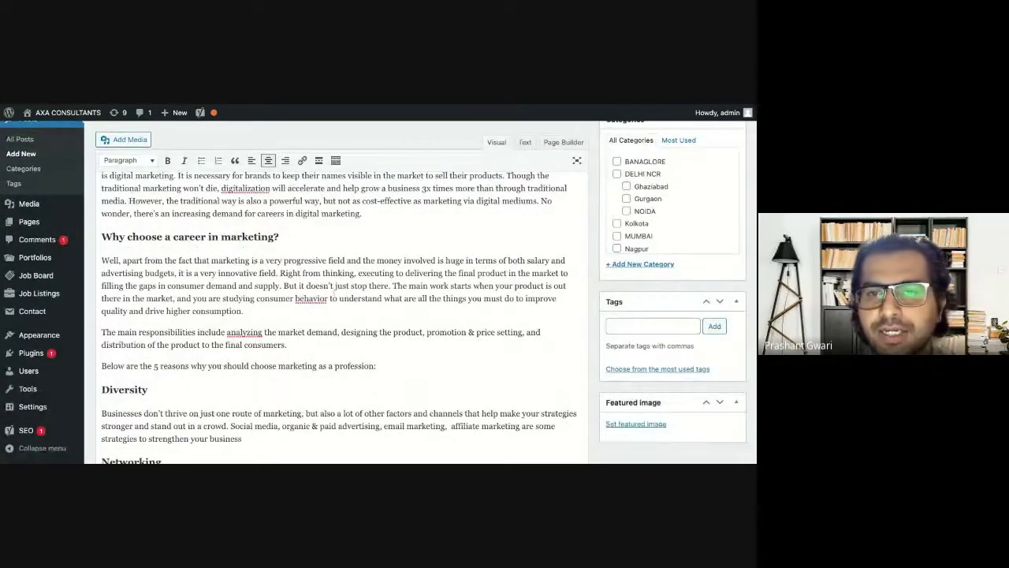
pyautogui.scroll(-1, 339, 308)
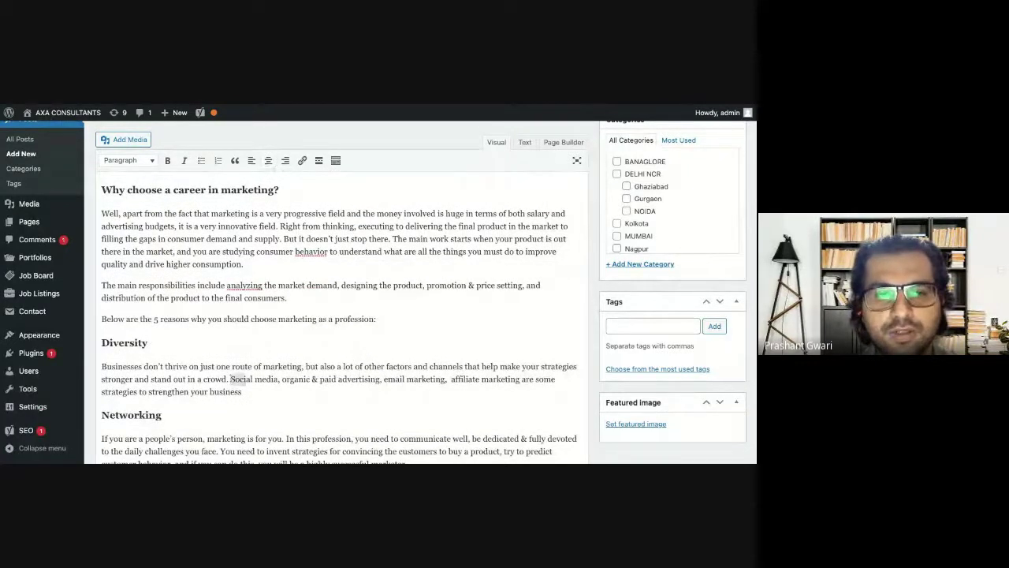
pyautogui.moveTo(246, 379); pyautogui.dragTo(277, 379)
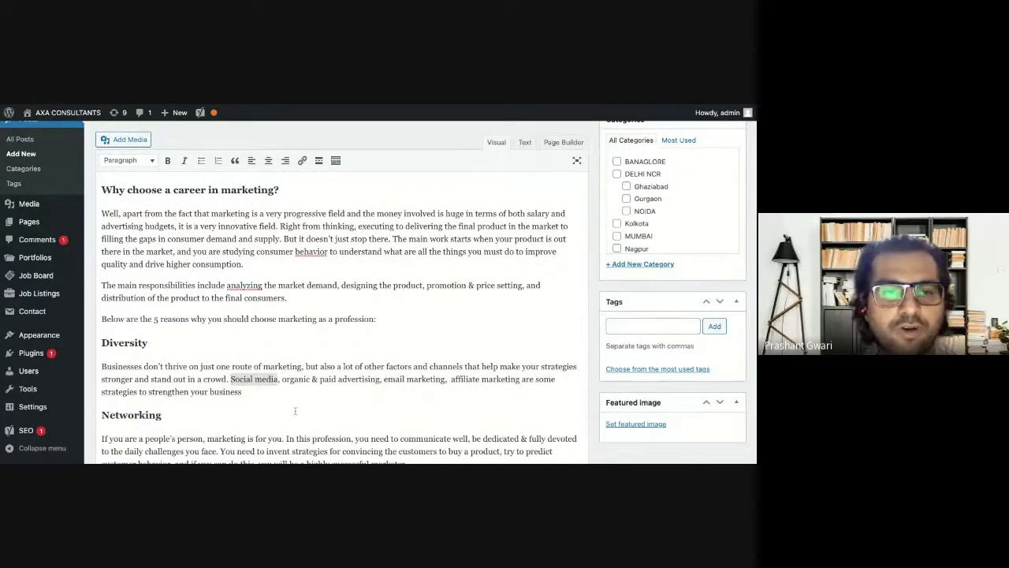
pyautogui.click(302, 161)
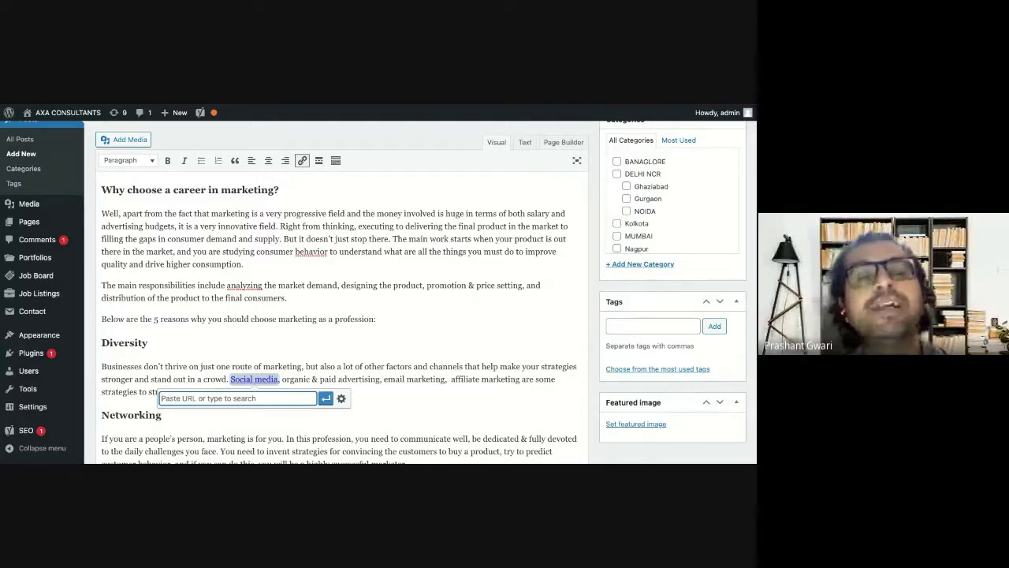
pyautogui.write('ww')
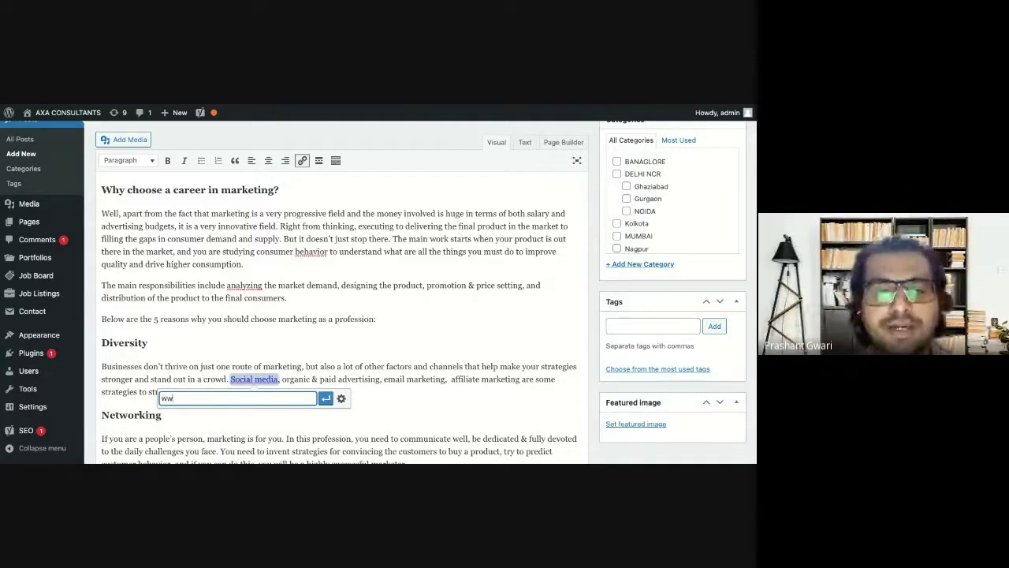
pyautogui.write('w.ca')
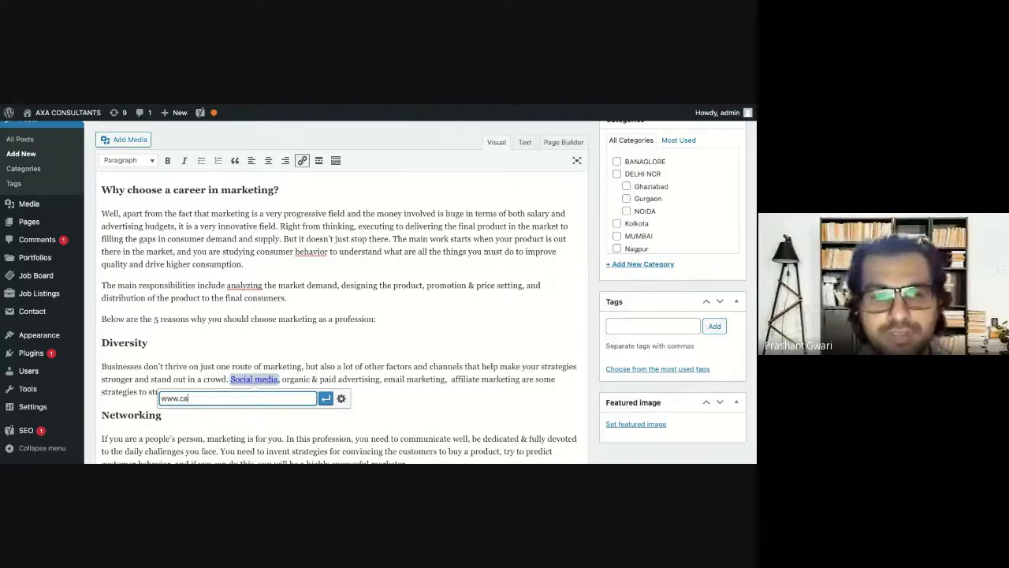
pyautogui.write('reer.axac')
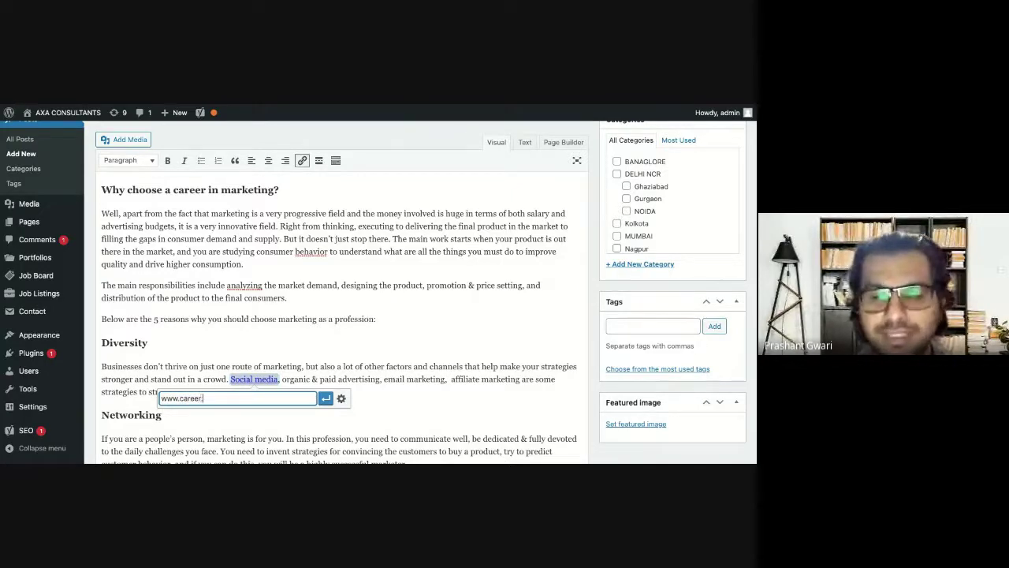
pyautogui.write('onsulat')
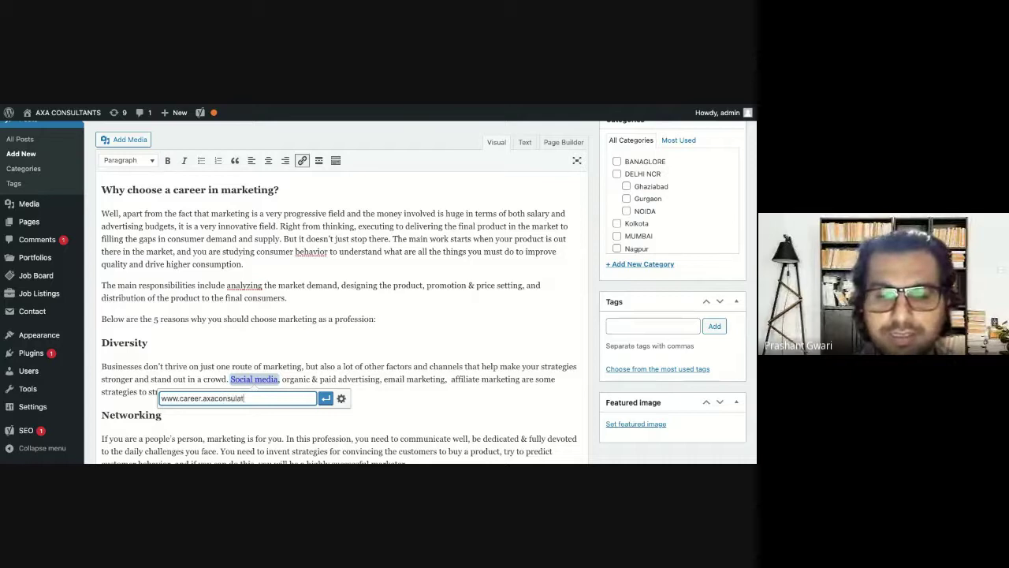
pyautogui.write('nts.')
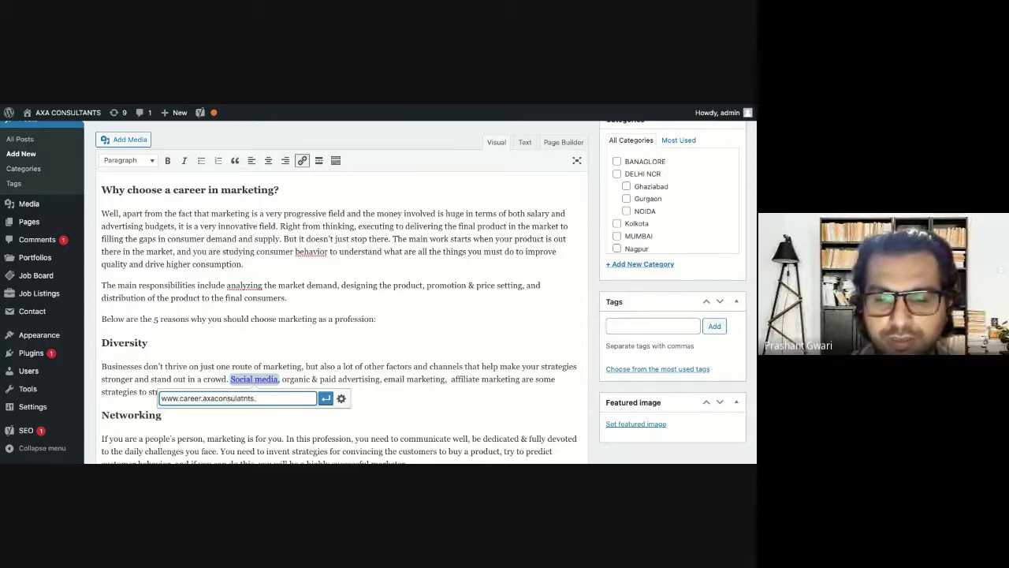
pyautogui.write('com')
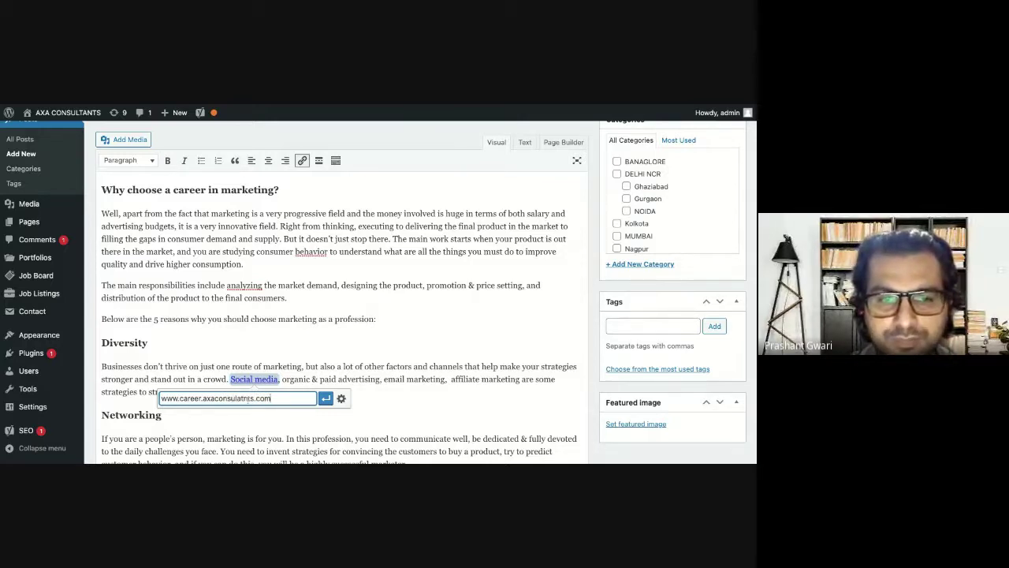
pyautogui.press('BackSpace')
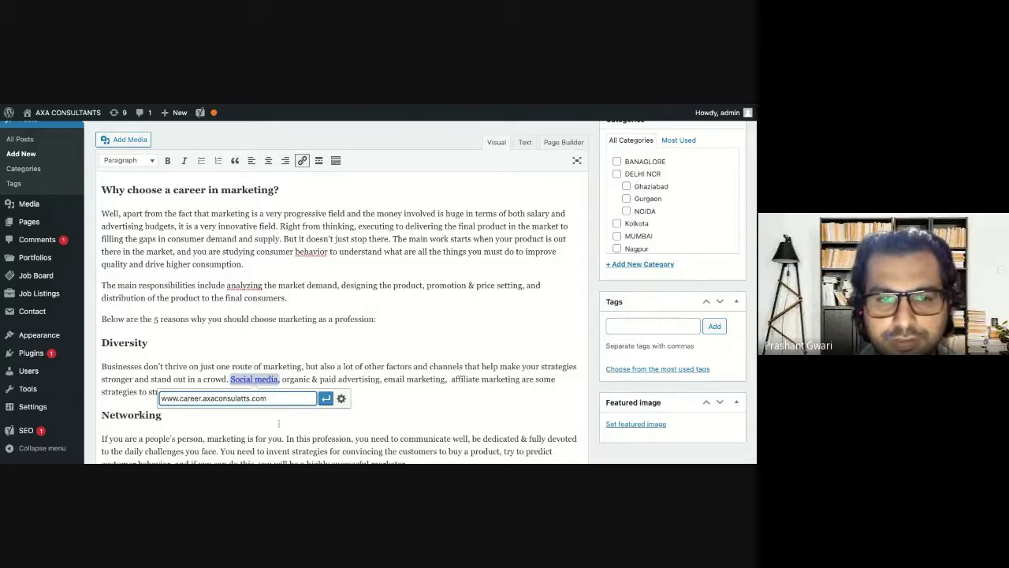
pyautogui.press('BackSpace')
pyautogui.press('BackSpace')
pyautogui.write('ant')
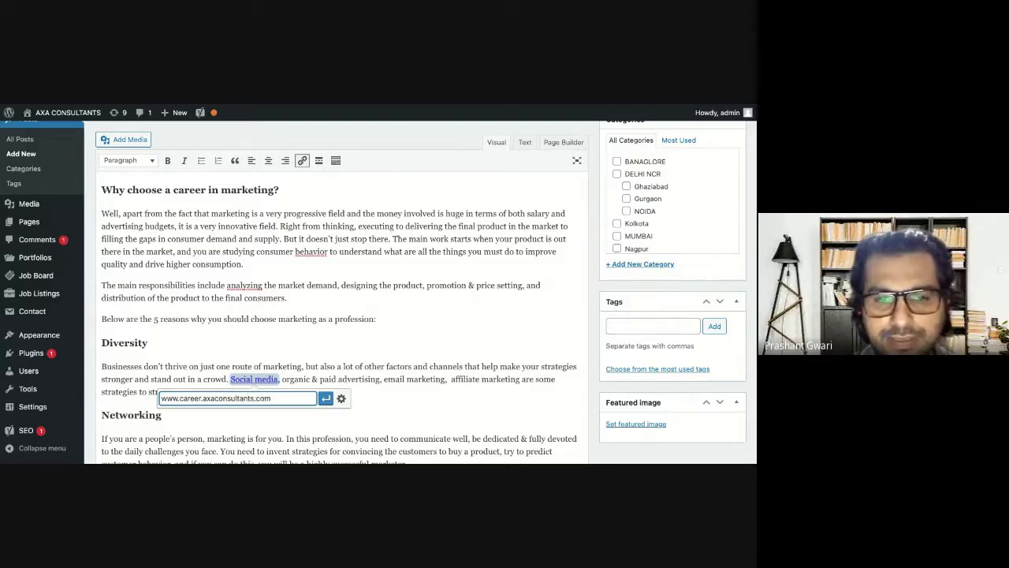
pyautogui.click(271, 399)
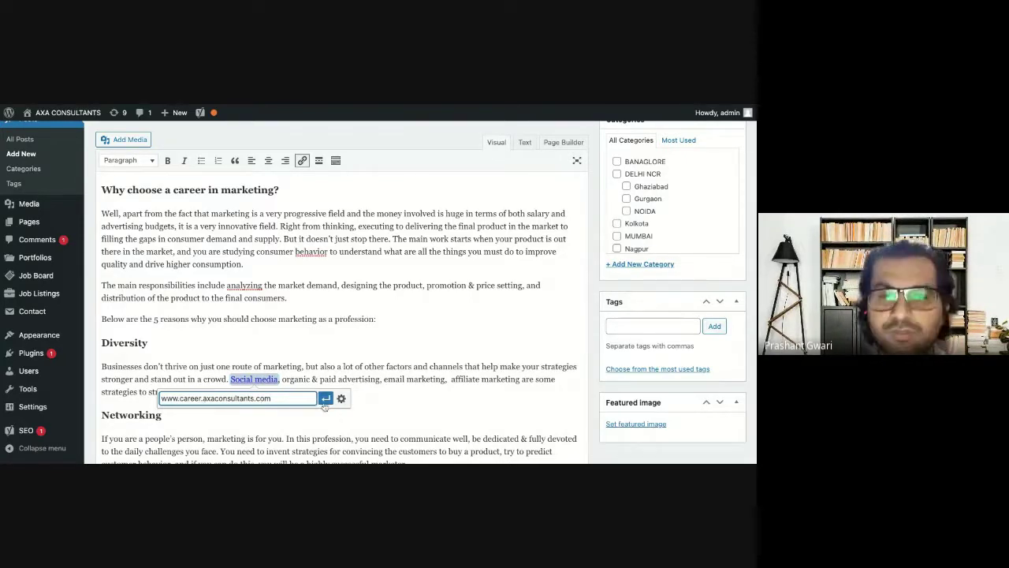
pyautogui.click(325, 399)
pyautogui.scroll(-1, 324, 405)
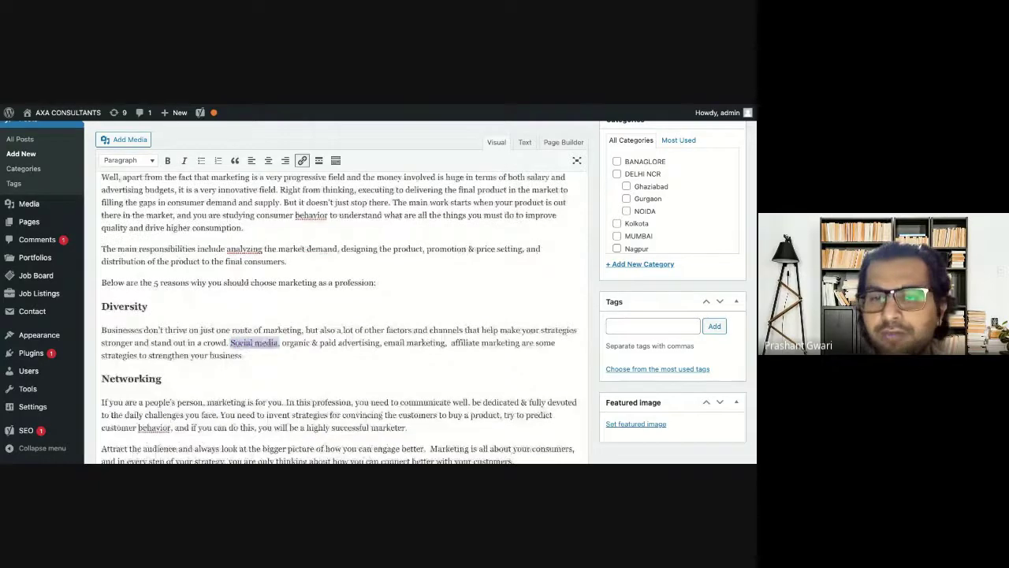
pyautogui.scroll(-2, 382, 414)
pyautogui.scroll(-5, 382, 414)
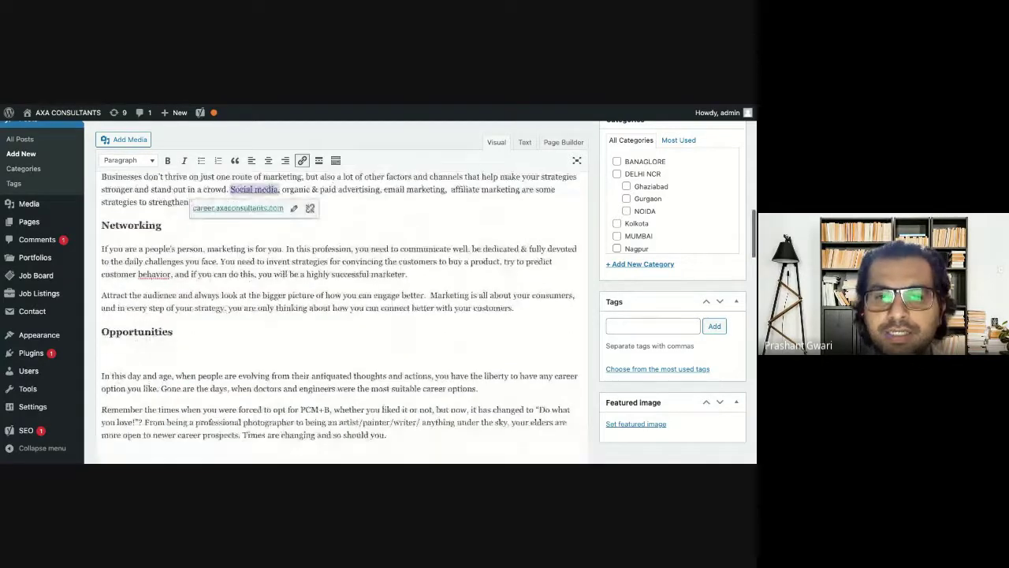
pyautogui.scroll(-2, 339, 315)
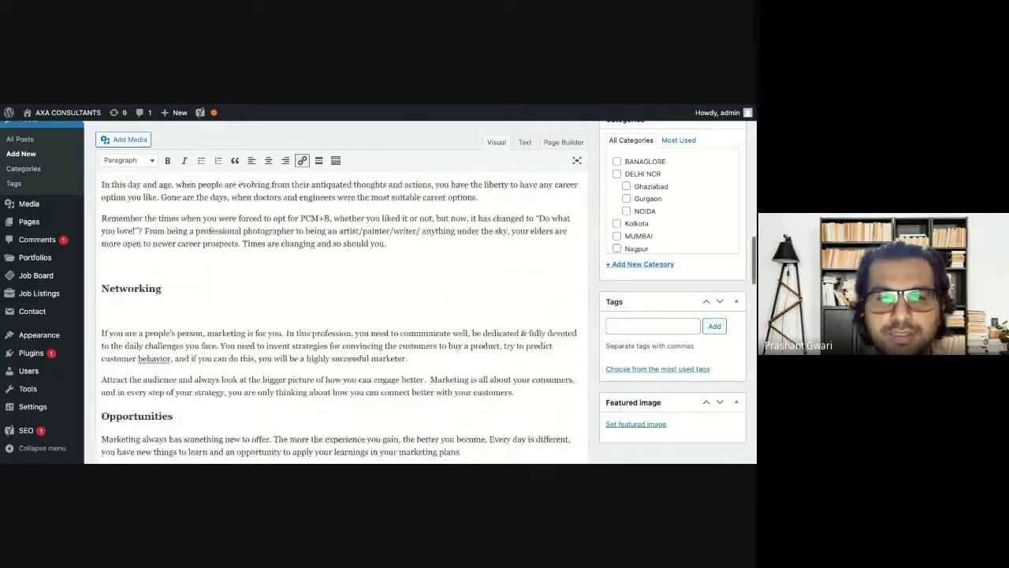
pyautogui.scroll(-1, 339, 315)
pyautogui.click(102, 395)
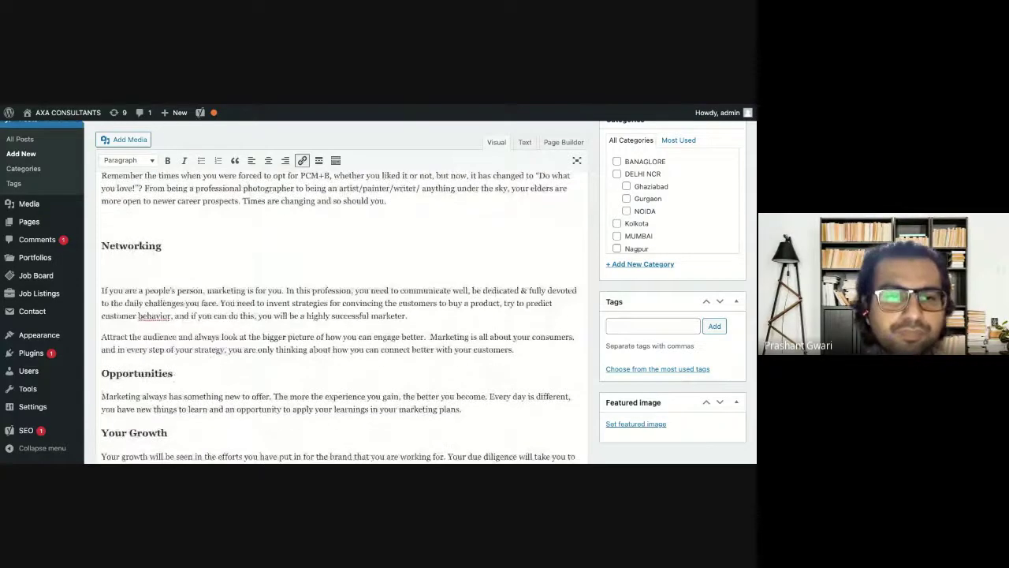
pyautogui.moveTo(102, 396); pyautogui.dragTo(141, 396)
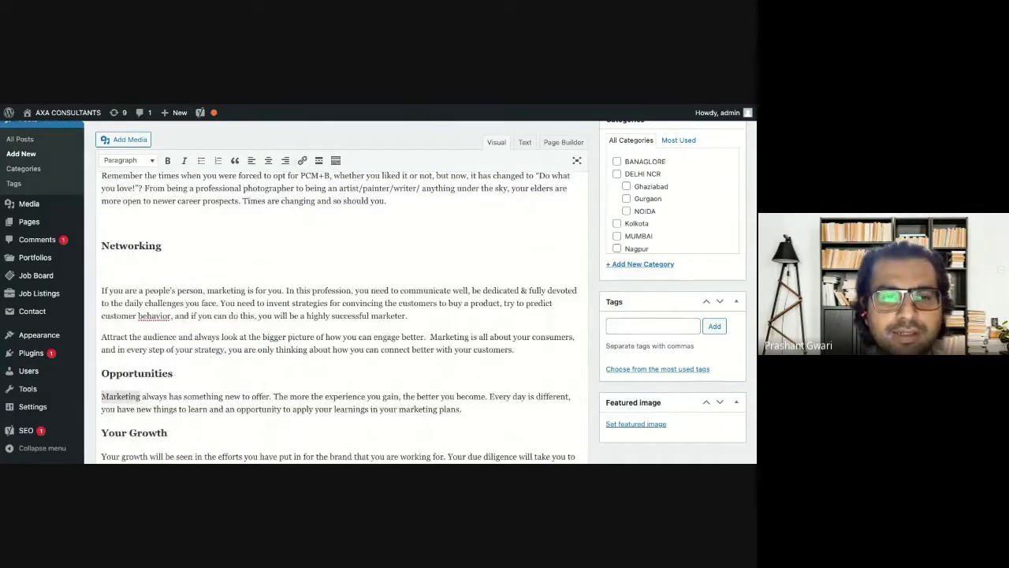
pyautogui.click(302, 160)
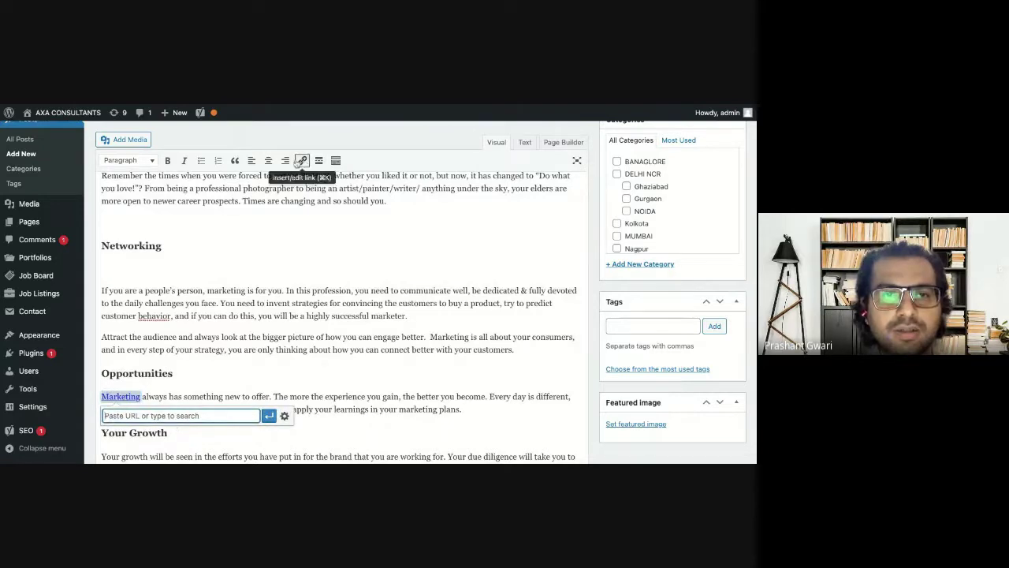
pyautogui.write('www')
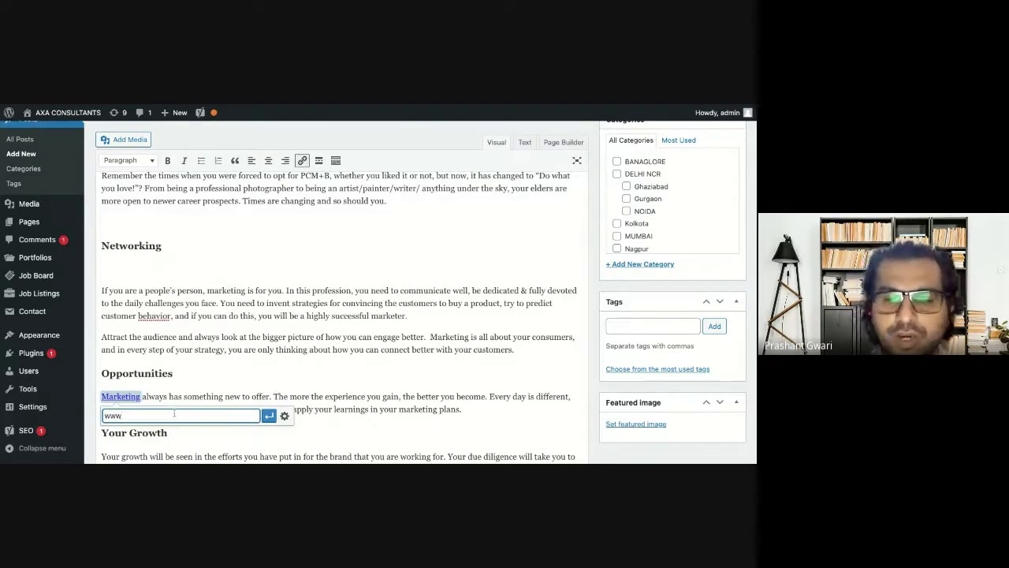
pyautogui.write('.career')
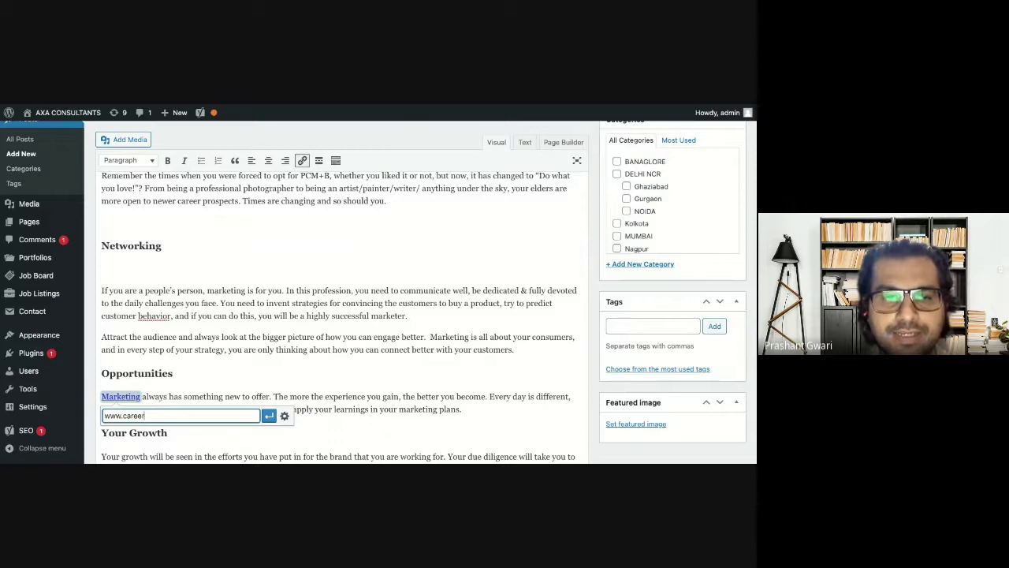
pyautogui.write('.')
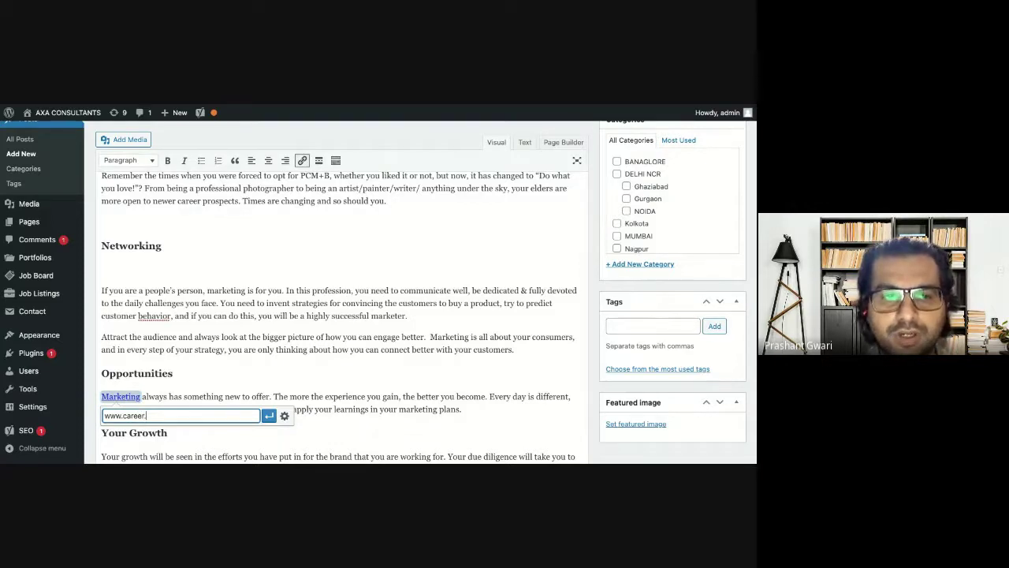
pyautogui.write('axaconsu')
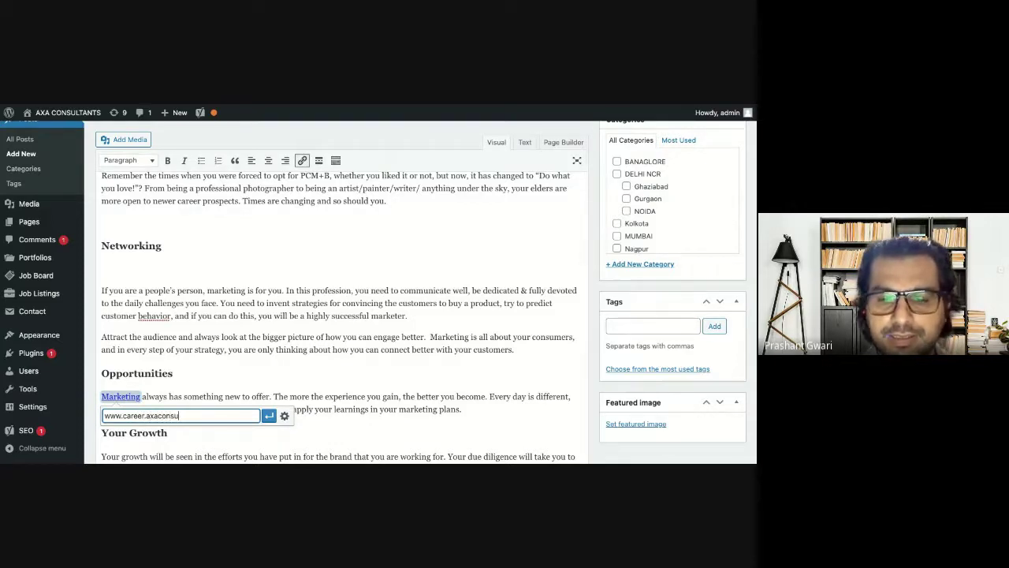
pyautogui.write('ltants')
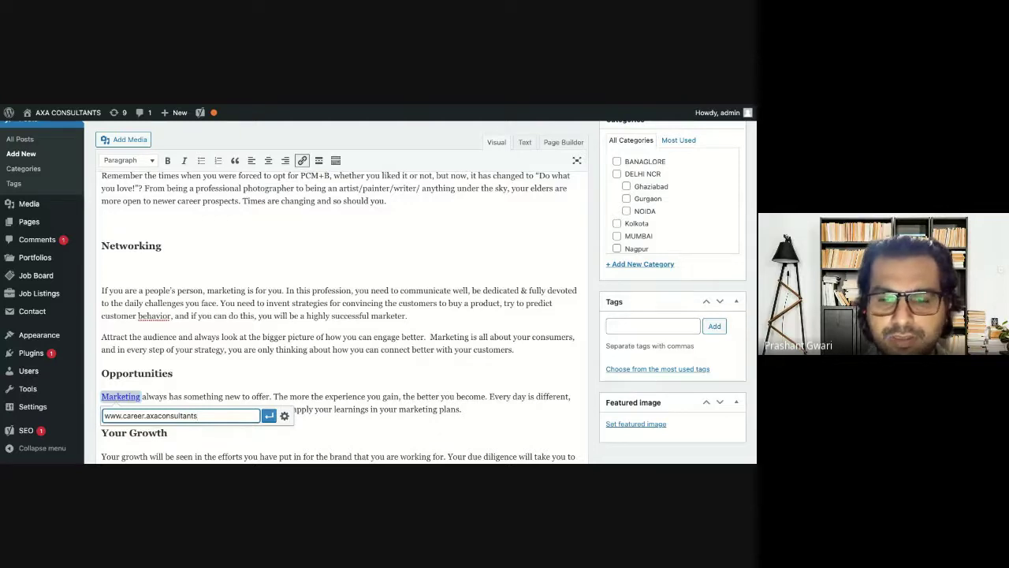
pyautogui.write('.com/')
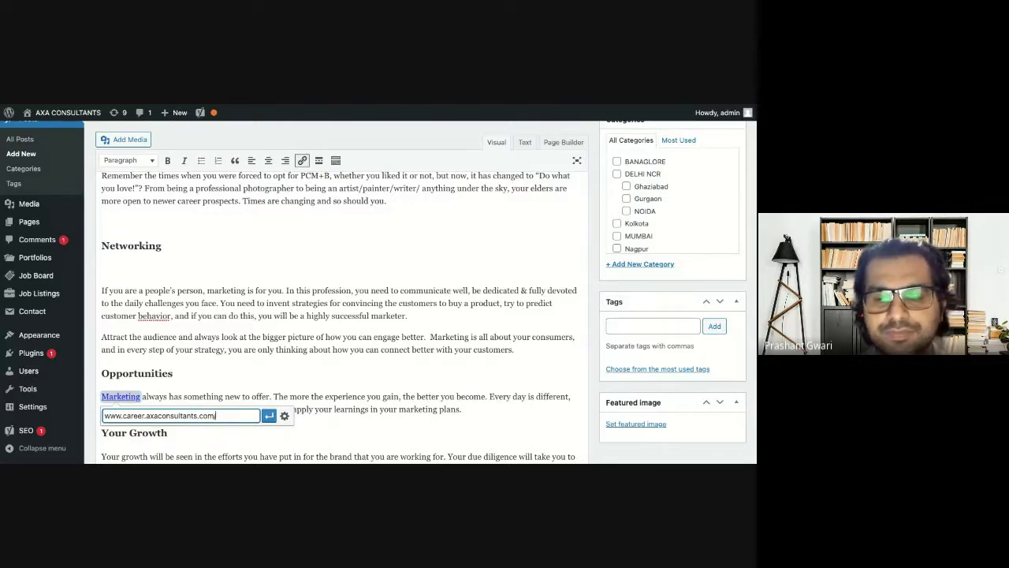
pyautogui.write('blog')
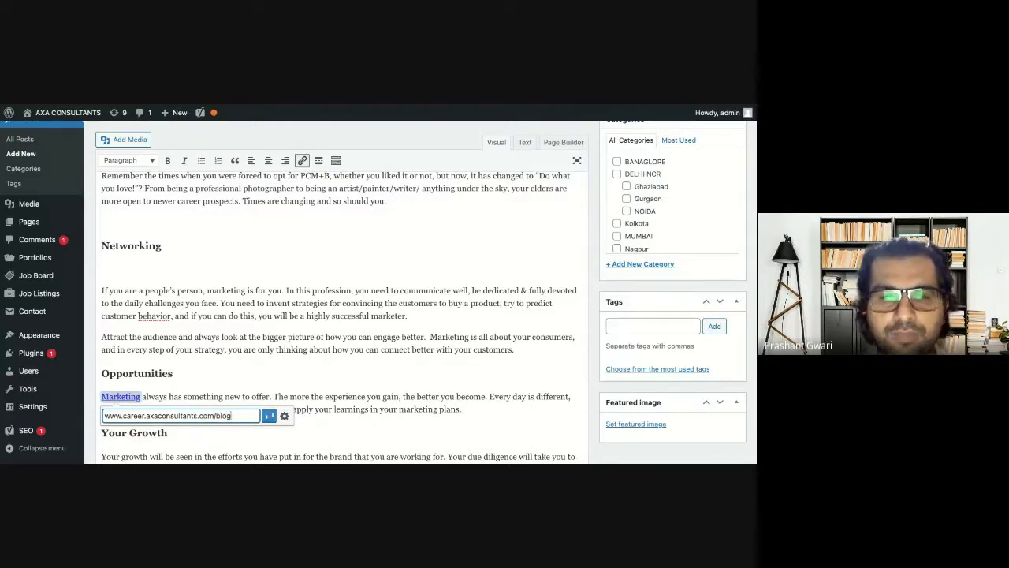
pyautogui.write('s')
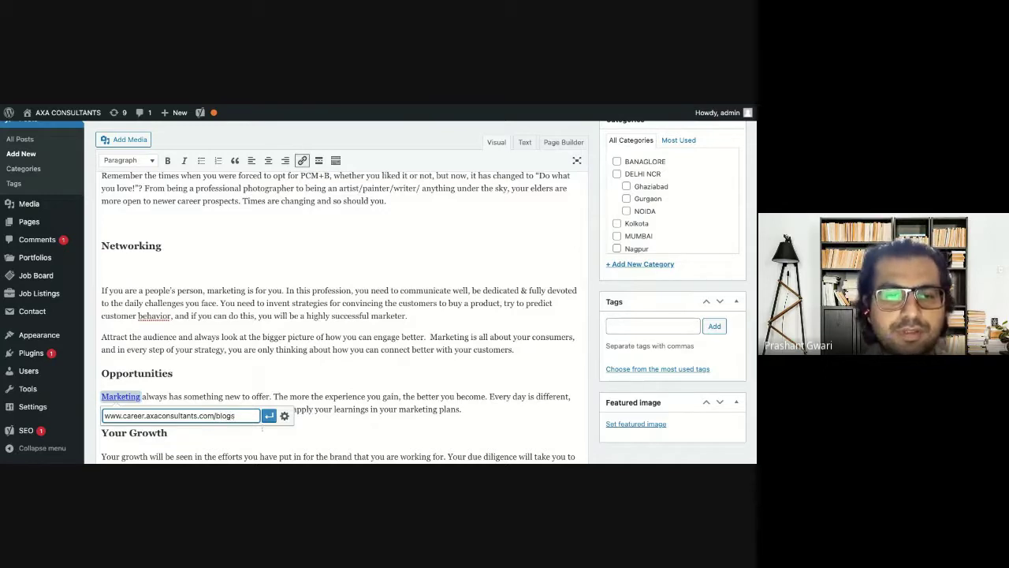
pyautogui.click(269, 415)
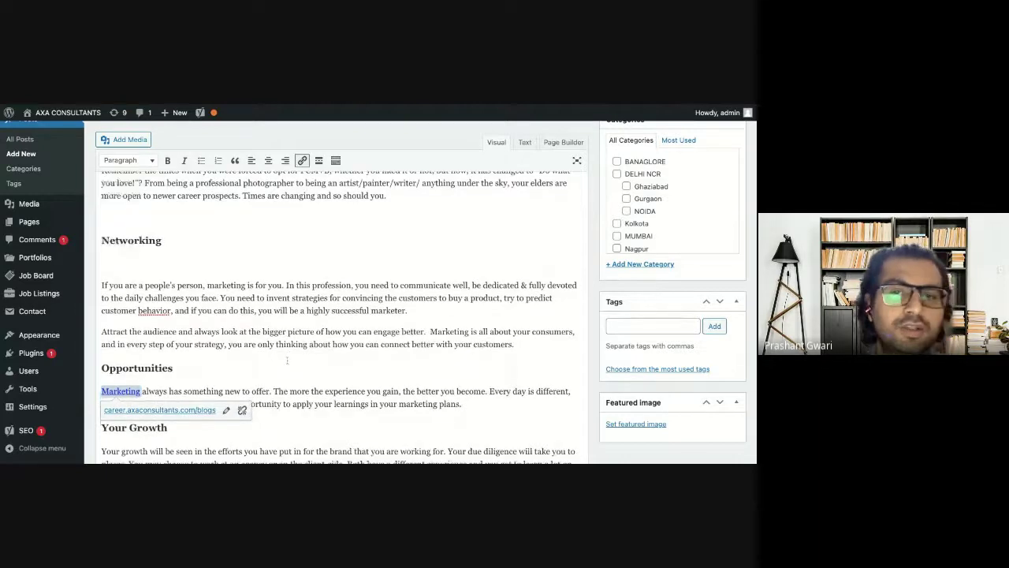
# Clear the default Title, Page, Separator and Site title variables from the post's Yoast SEO title
pyautogui.scroll(-1, 287, 360)
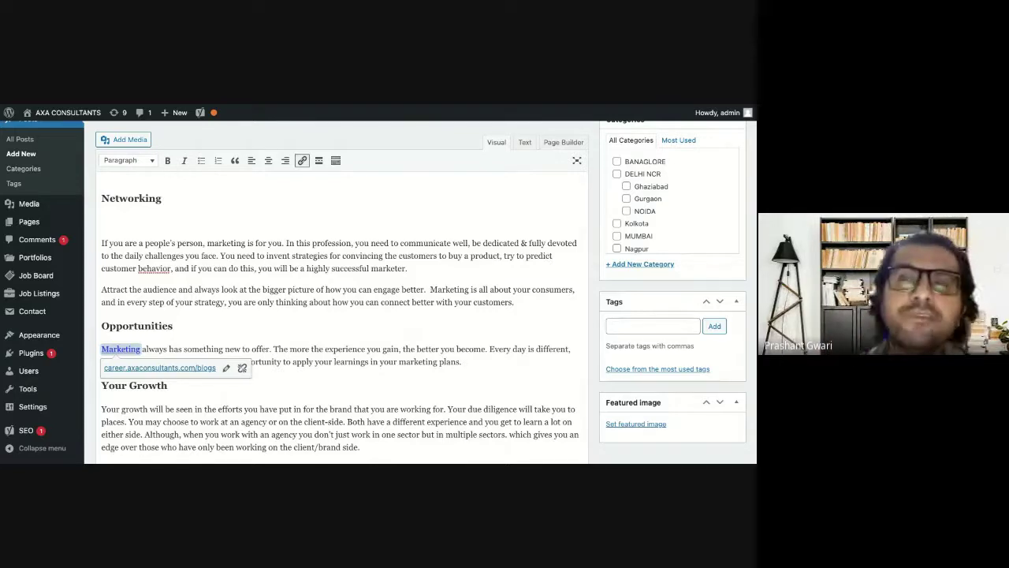
pyautogui.scroll(-3, 398, 337)
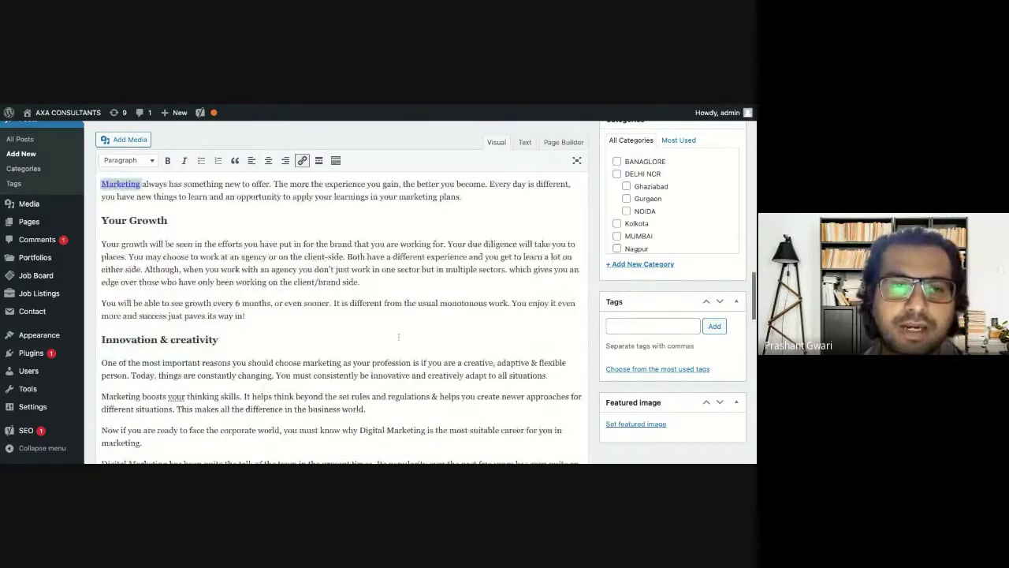
pyautogui.scroll(-10, 398, 336)
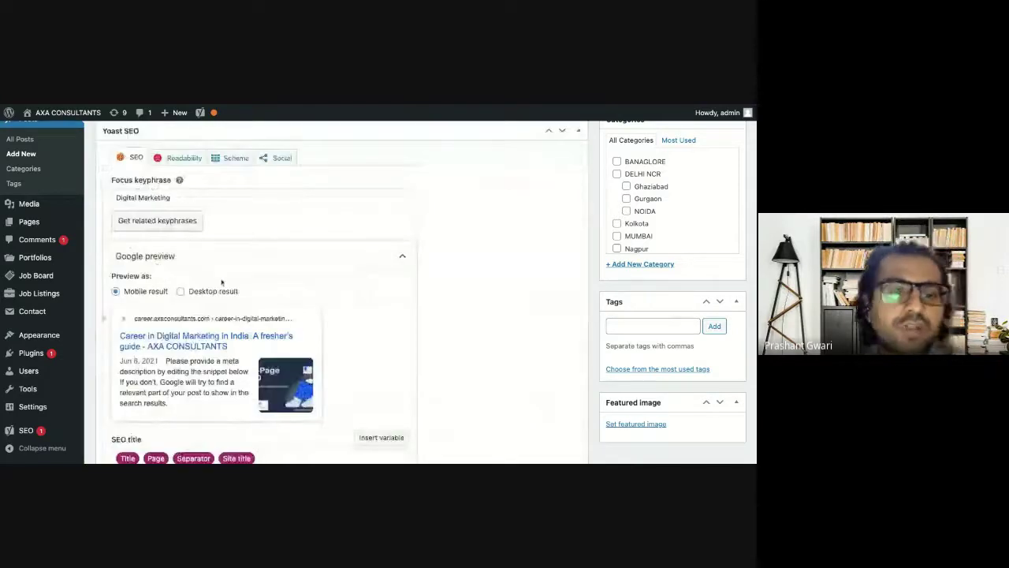
pyautogui.scroll(-1, 233, 317)
pyautogui.scroll(-2, 234, 317)
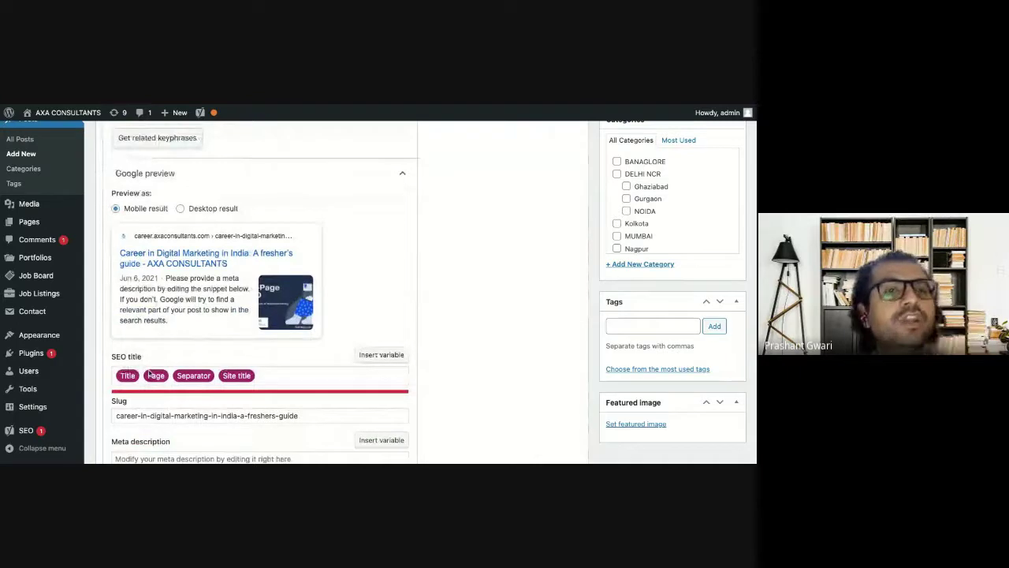
pyautogui.click(267, 375)
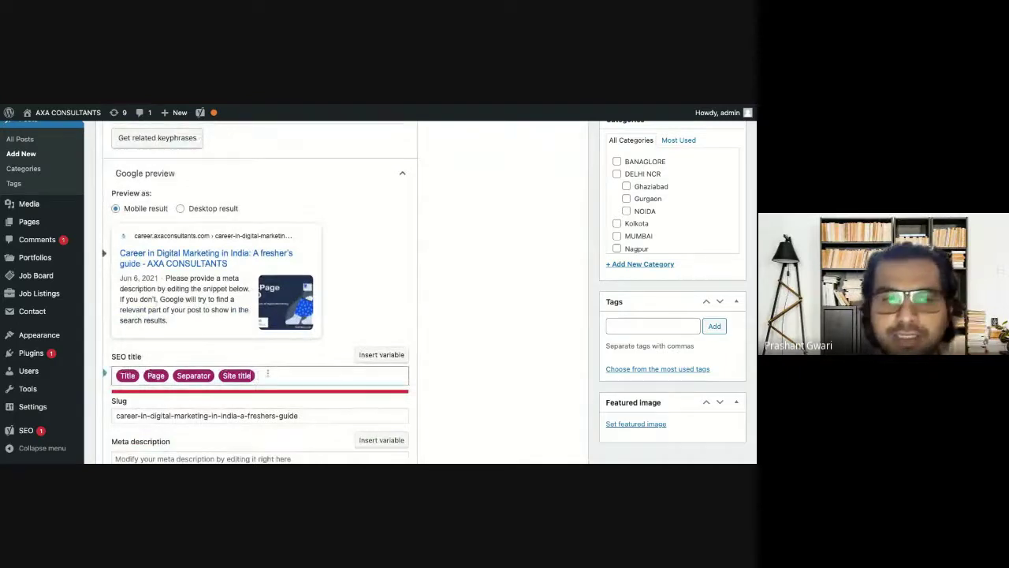
pyautogui.press('BackSpace')
pyautogui.press('BackSpace')
pyautogui.press('BackSpace')
pyautogui.press('BackSpace')
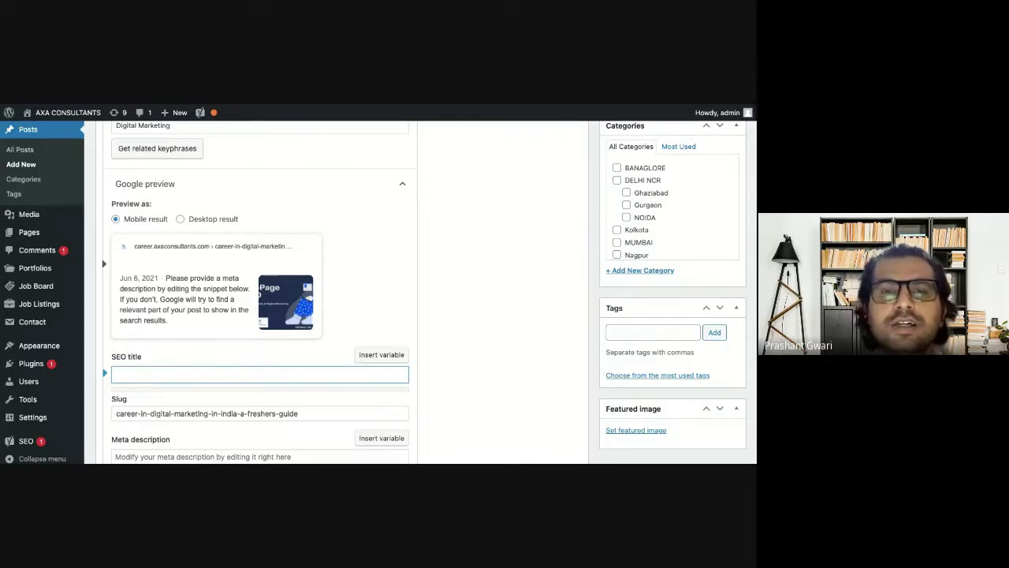
# Check the post's title and enter "Career in Digital Marketing in India" as the Yoast SEO title
pyautogui.scroll(15, 324, 328)
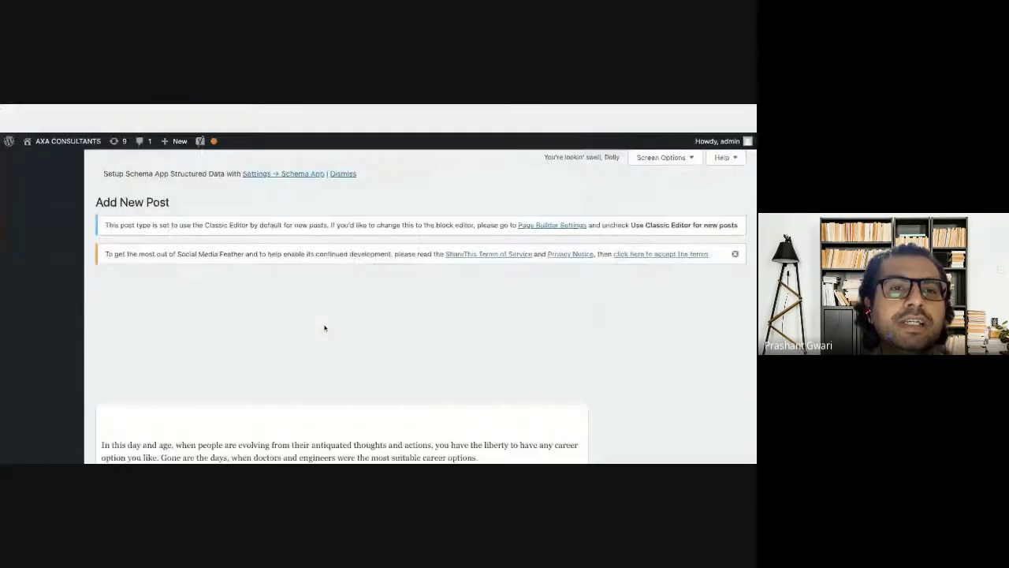
pyautogui.scroll(-2, 402, 299)
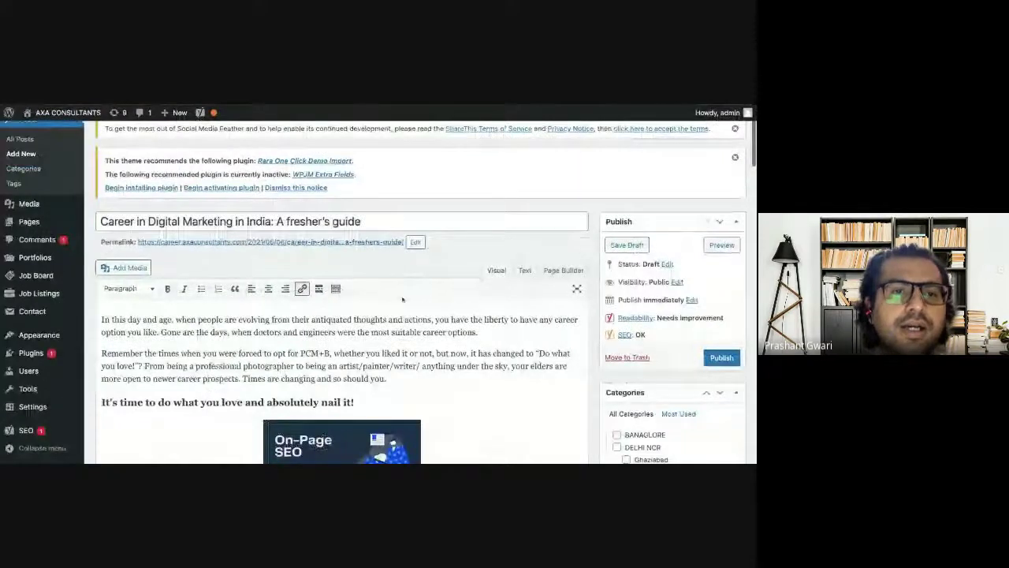
pyautogui.scroll(-4, 402, 300)
pyautogui.scroll(-10, 402, 299)
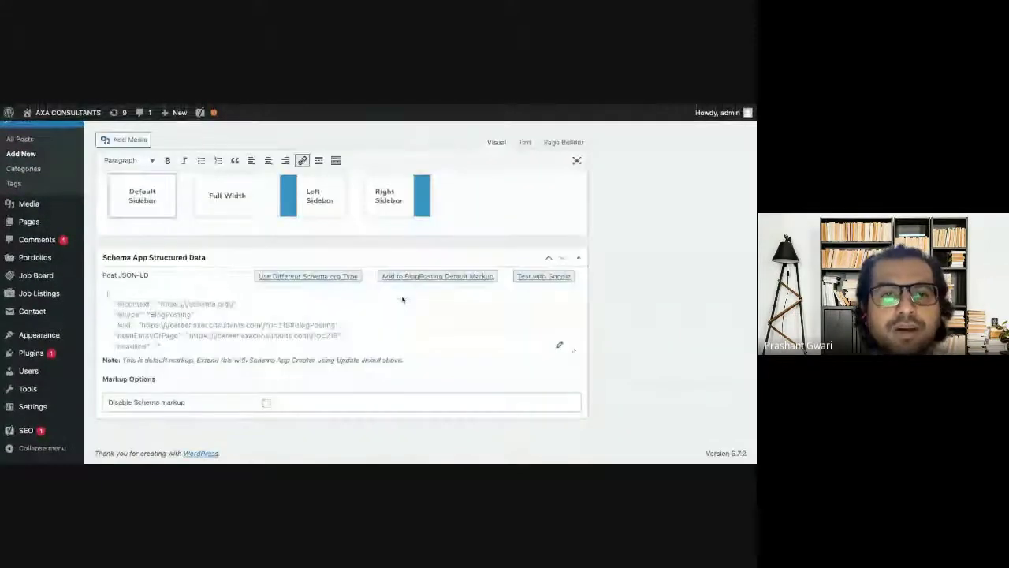
pyautogui.scroll(10, 221, 339)
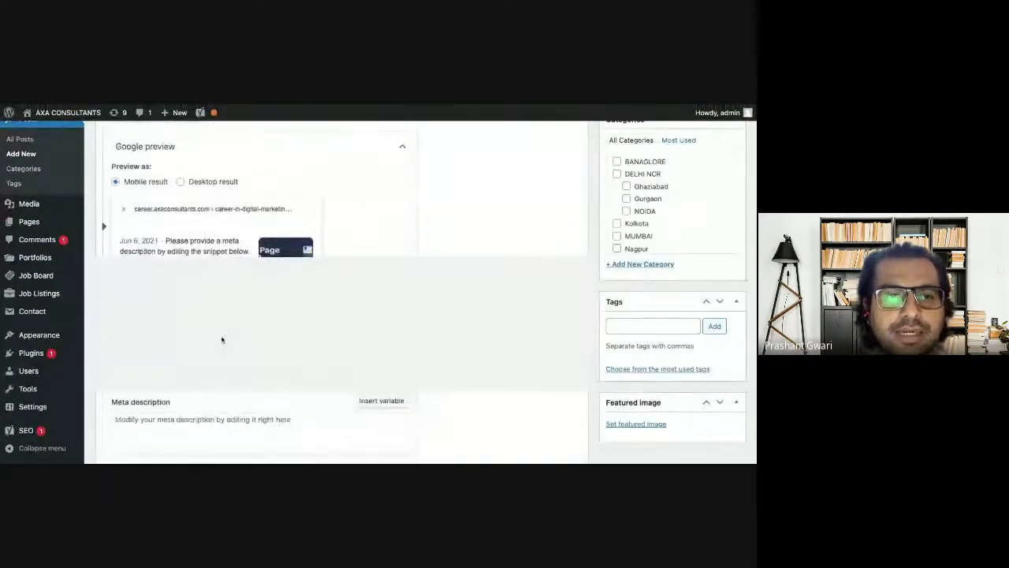
pyautogui.scroll(1, 171, 367)
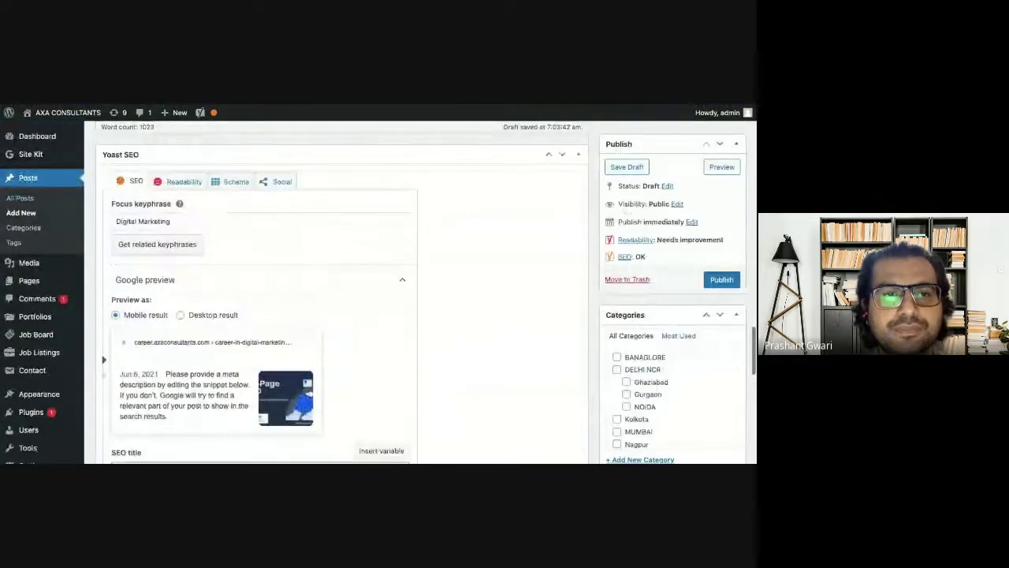
pyautogui.scroll(-2, 171, 367)
pyautogui.click(163, 407)
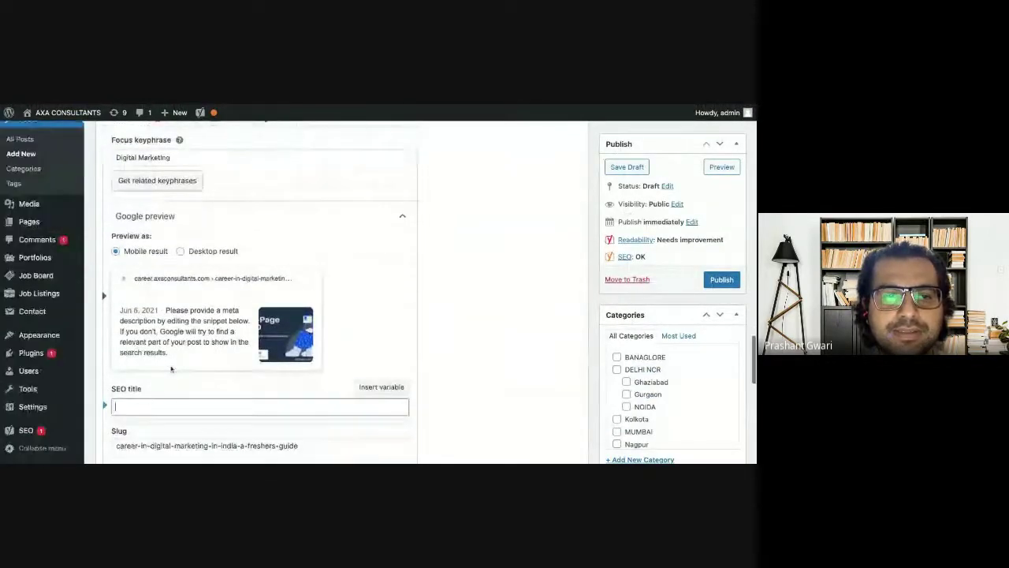
pyautogui.write('Ca')
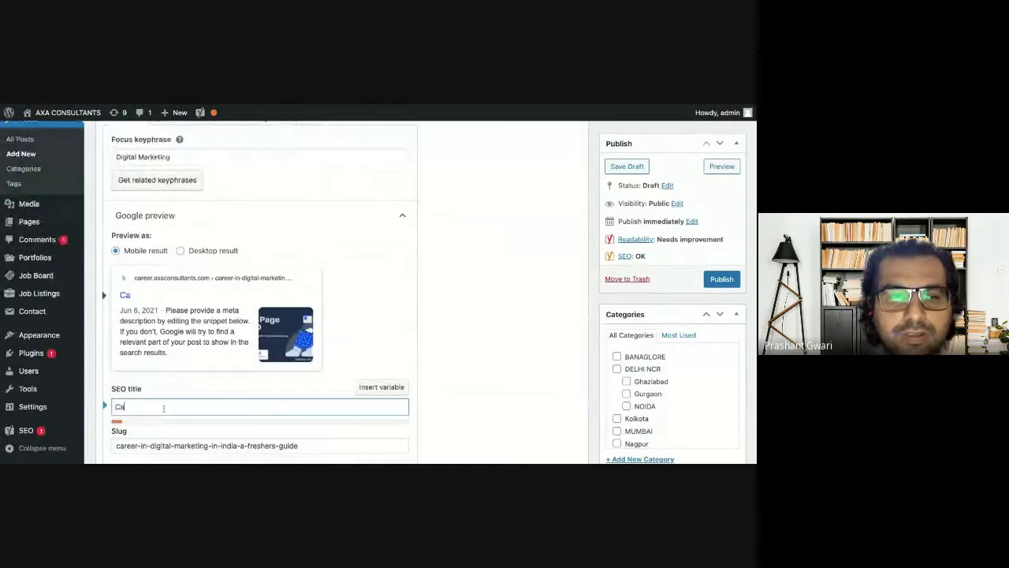
pyautogui.write('reer')
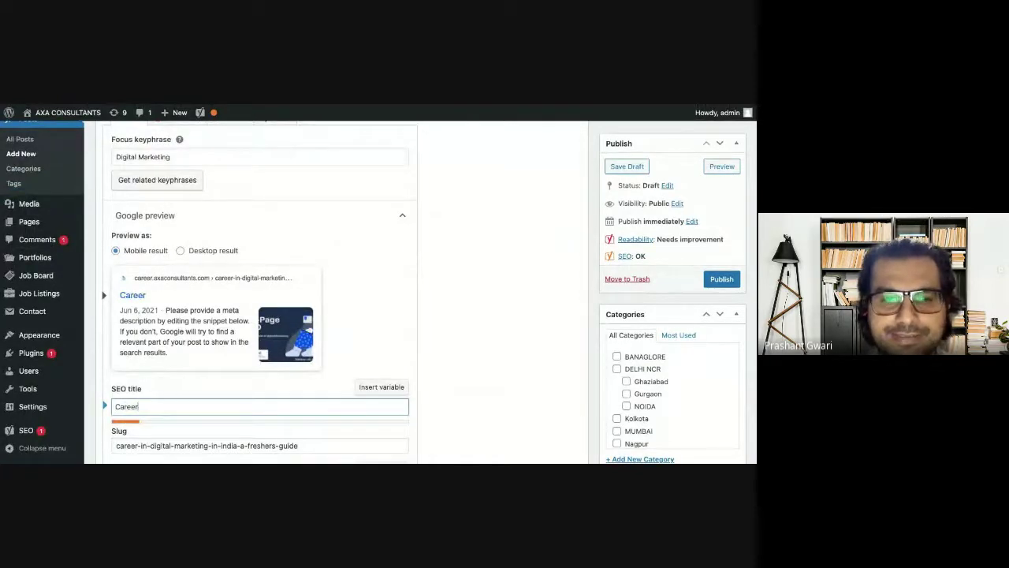
pyautogui.write(' i')
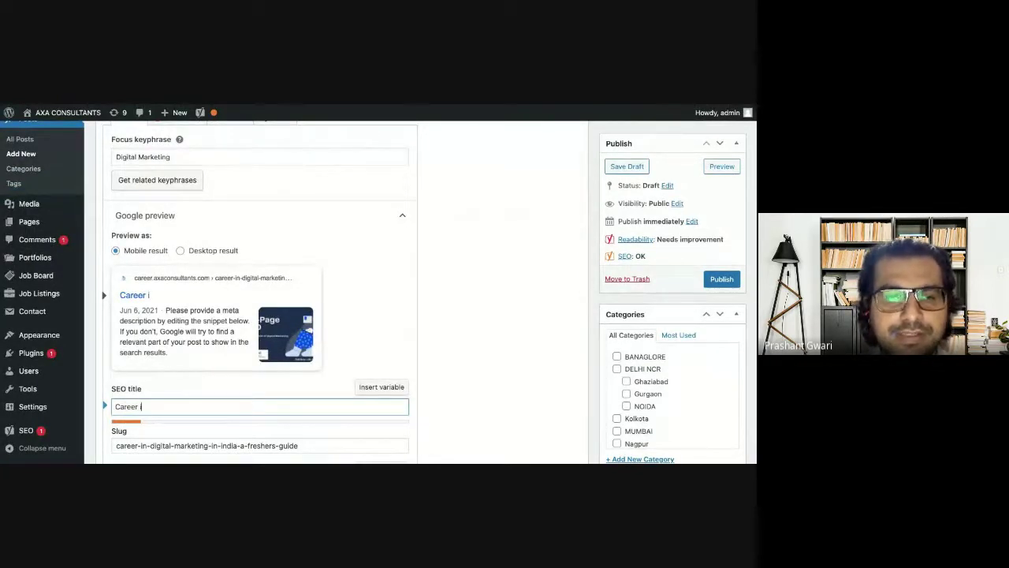
pyautogui.write('n ')
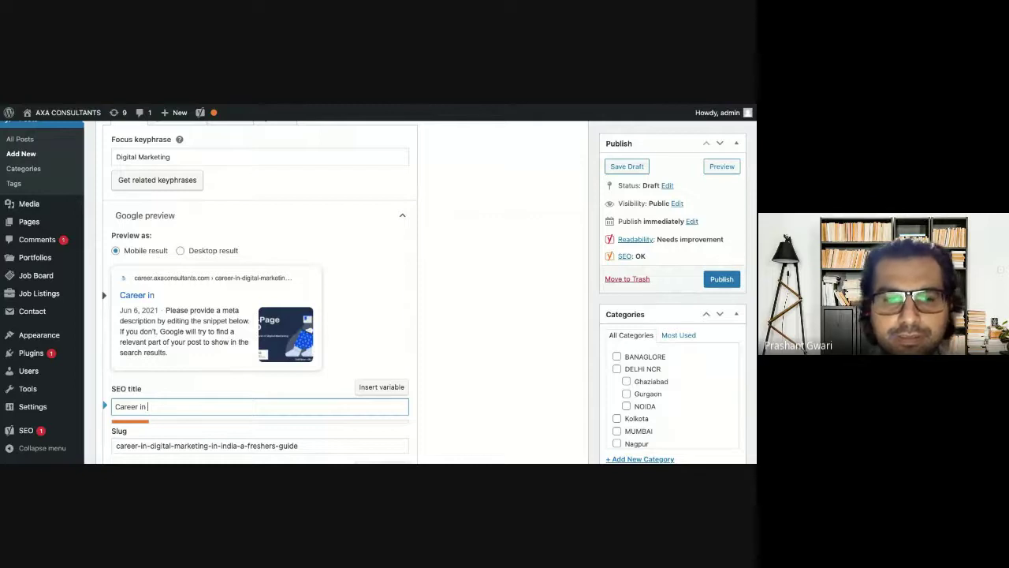
pyautogui.write('Digital ')
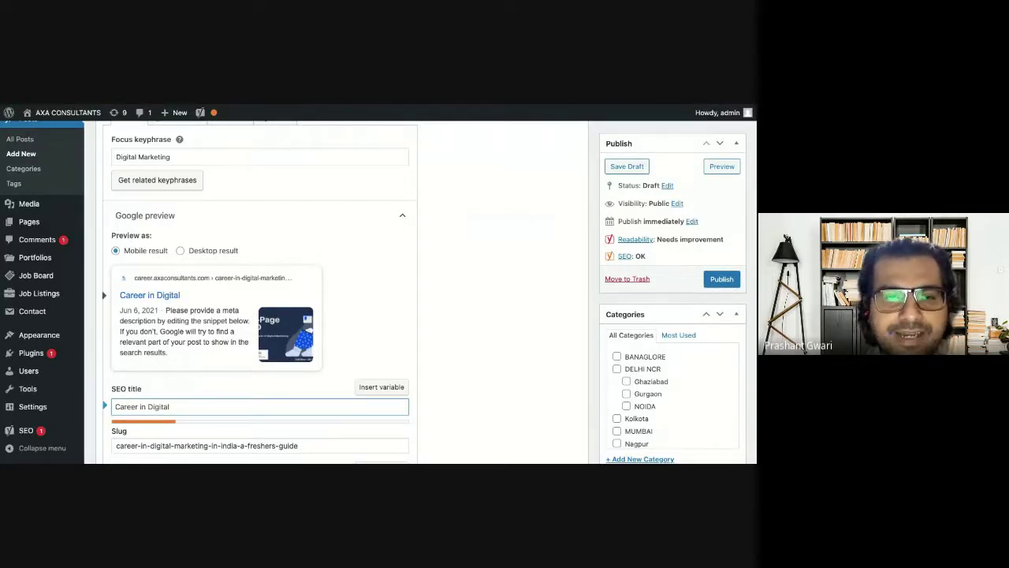
pyautogui.write('Marketing ')
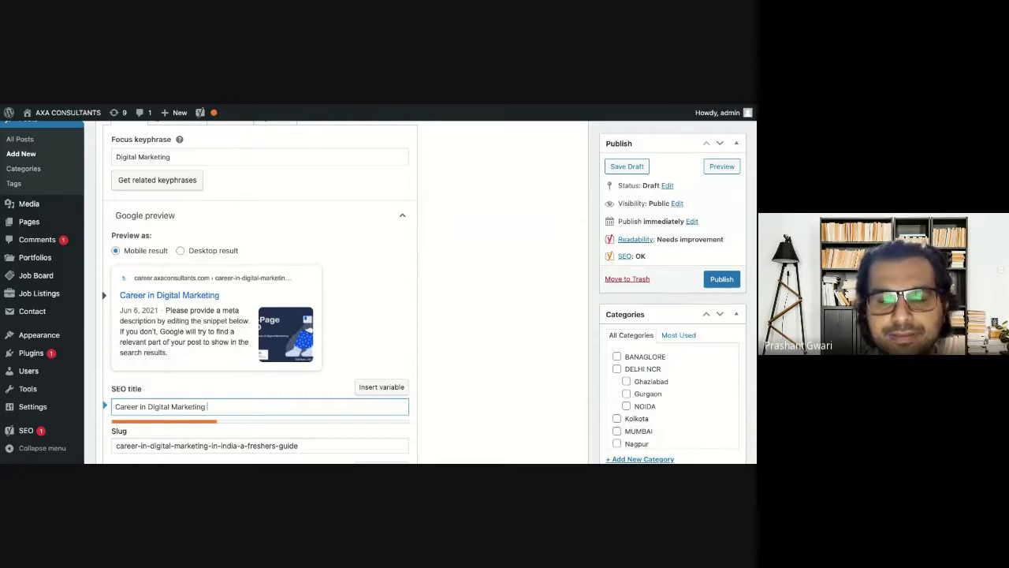
pyautogui.write('in ')
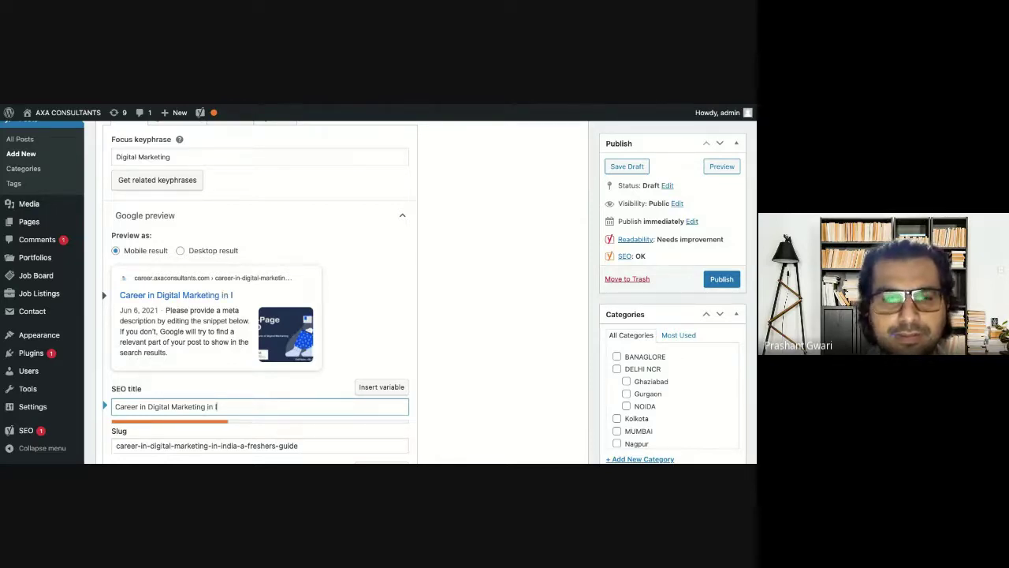
pyautogui.write('India')
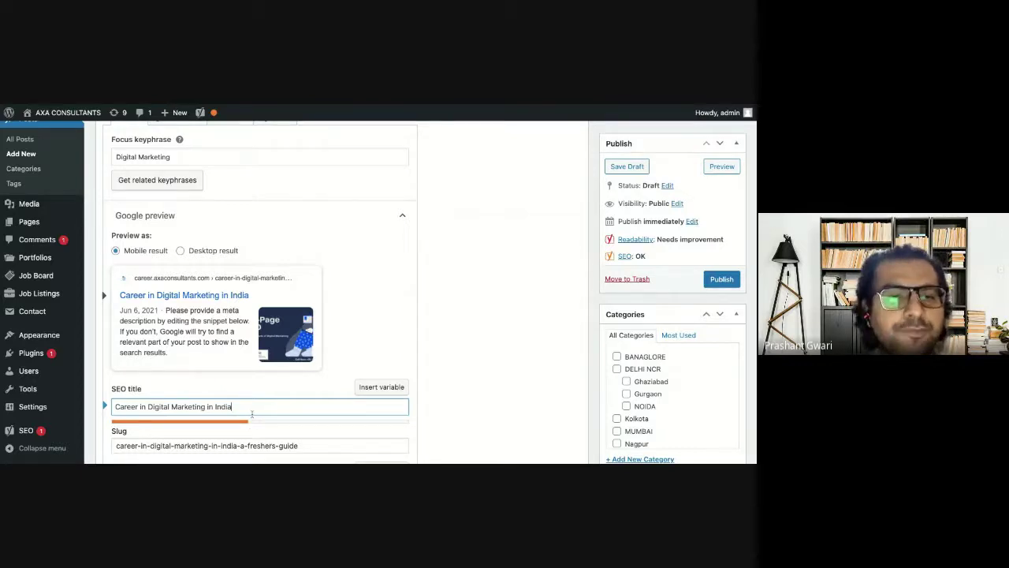
# Append the Separator variable and the company name "AXA Consultants" to the SEO title
pyautogui.scroll(-1, 252, 414)
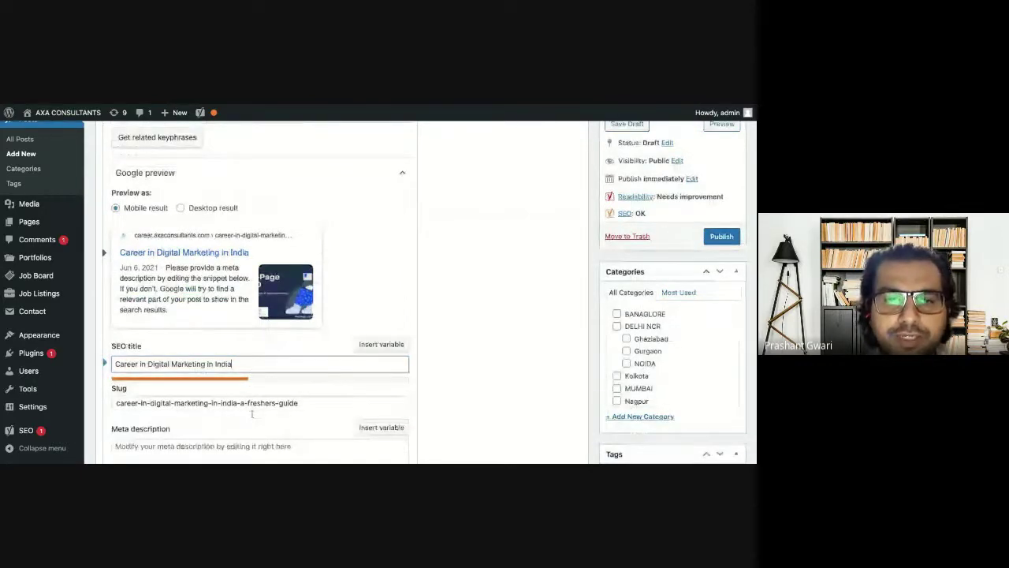
pyautogui.scroll(-1, 252, 414)
pyautogui.write('%')
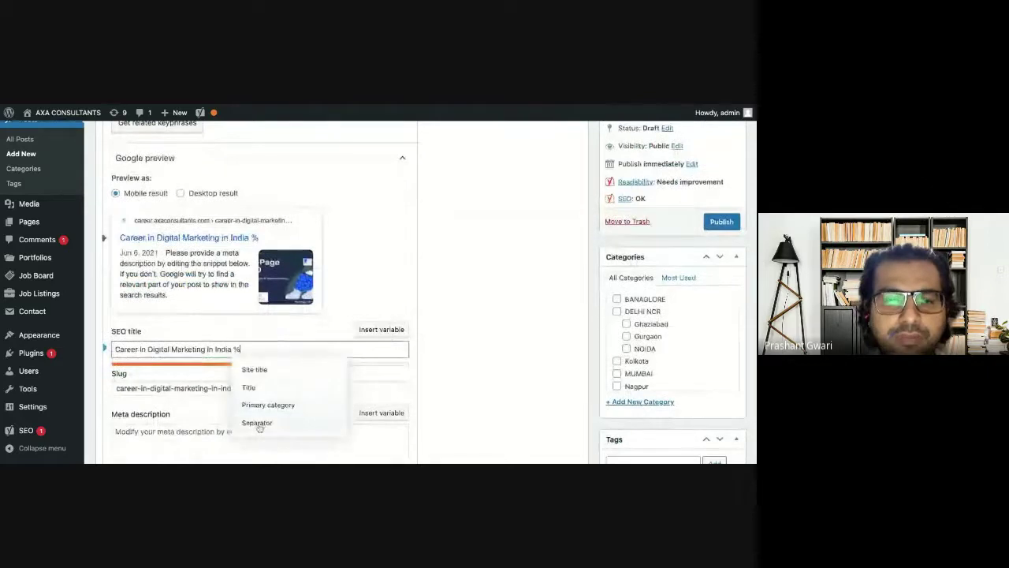
pyautogui.click(258, 422)
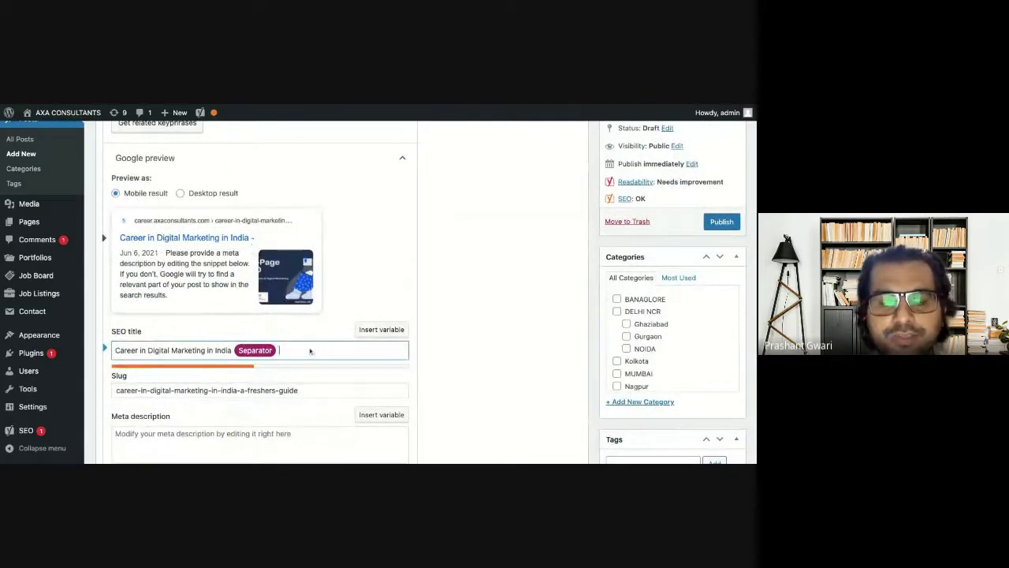
pyautogui.write('A')
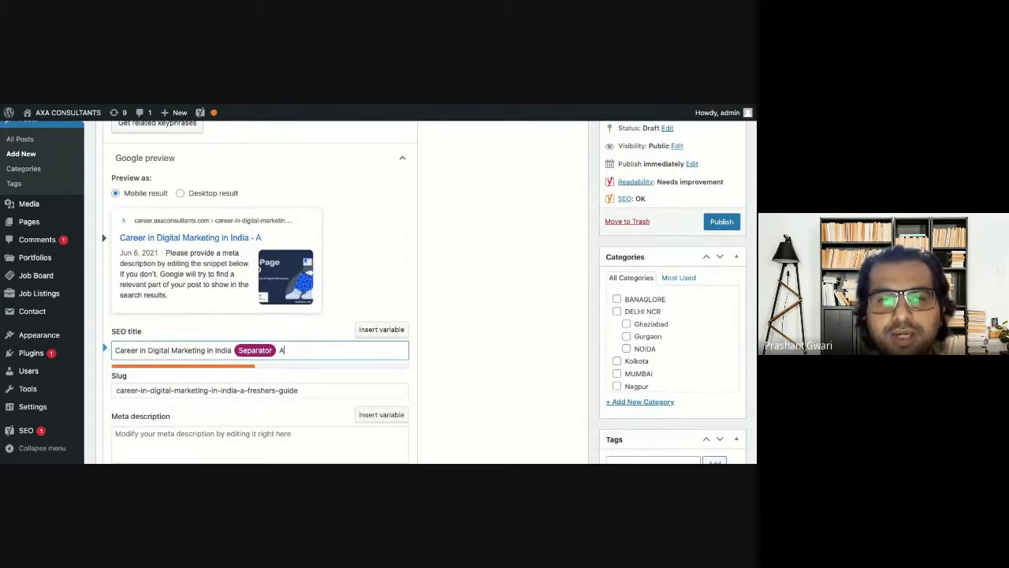
pyautogui.write('XA')
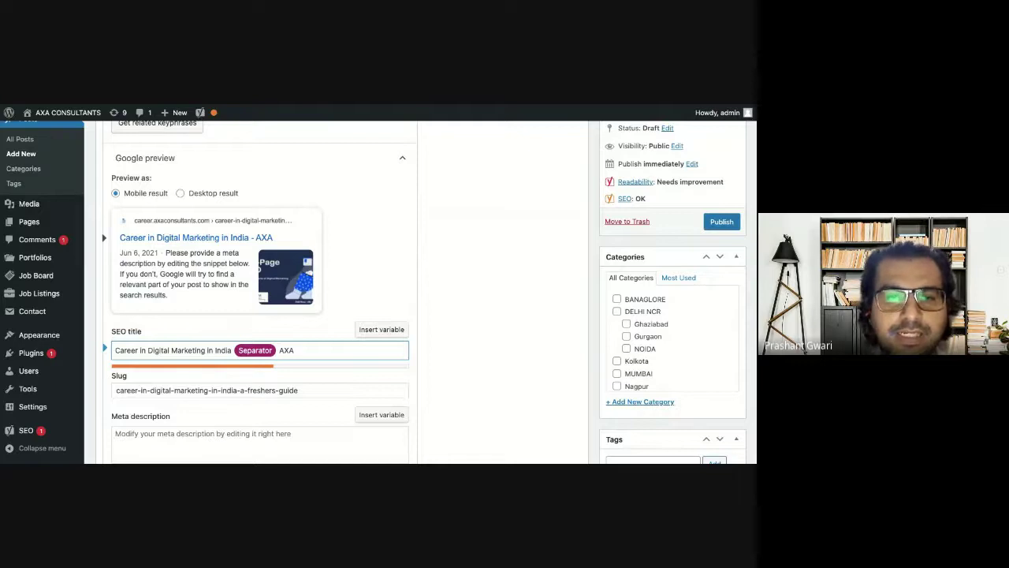
pyautogui.write(' Consulatnts')
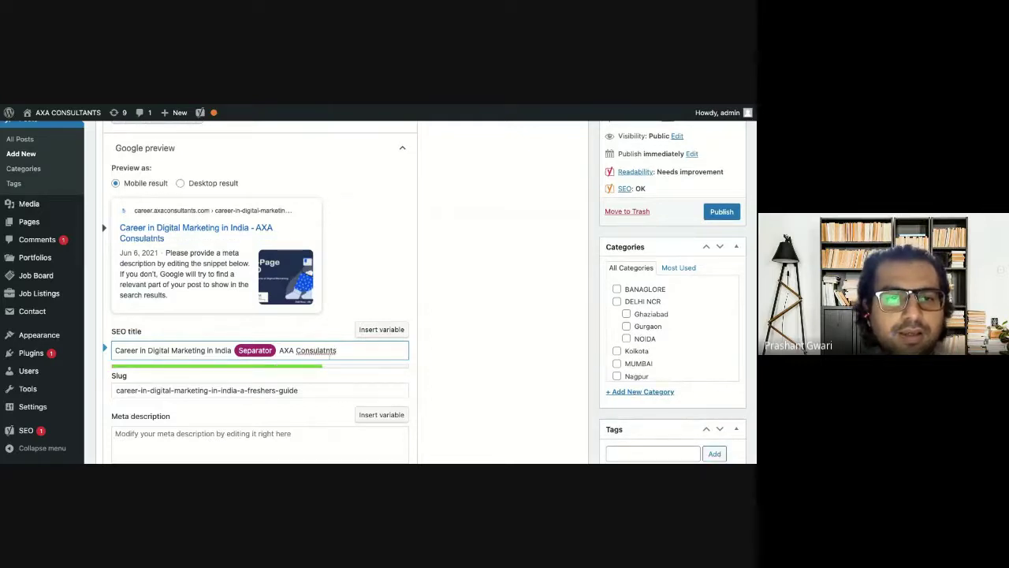
pyautogui.doubleClick(324, 352)
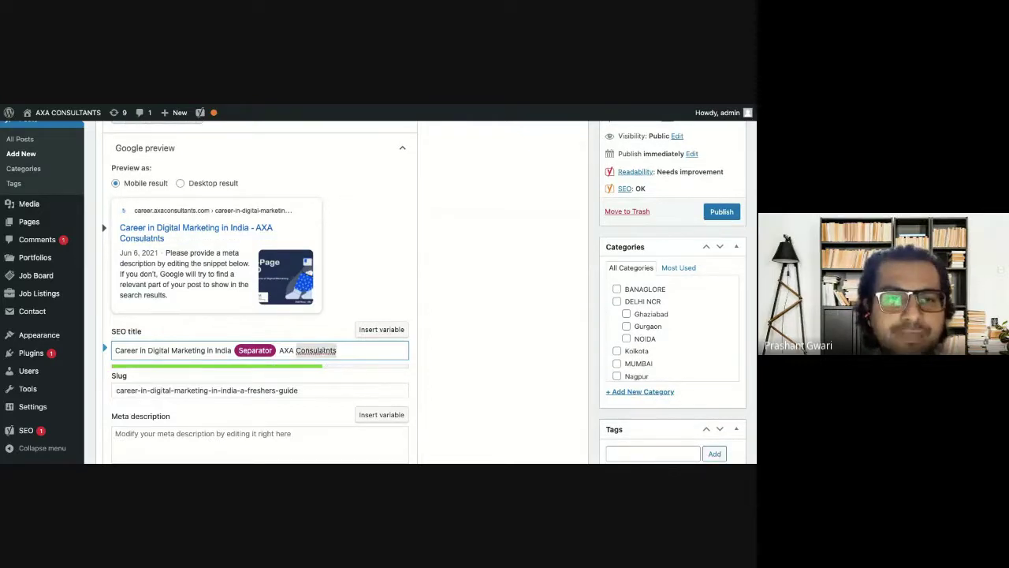
pyautogui.write('Consultants')
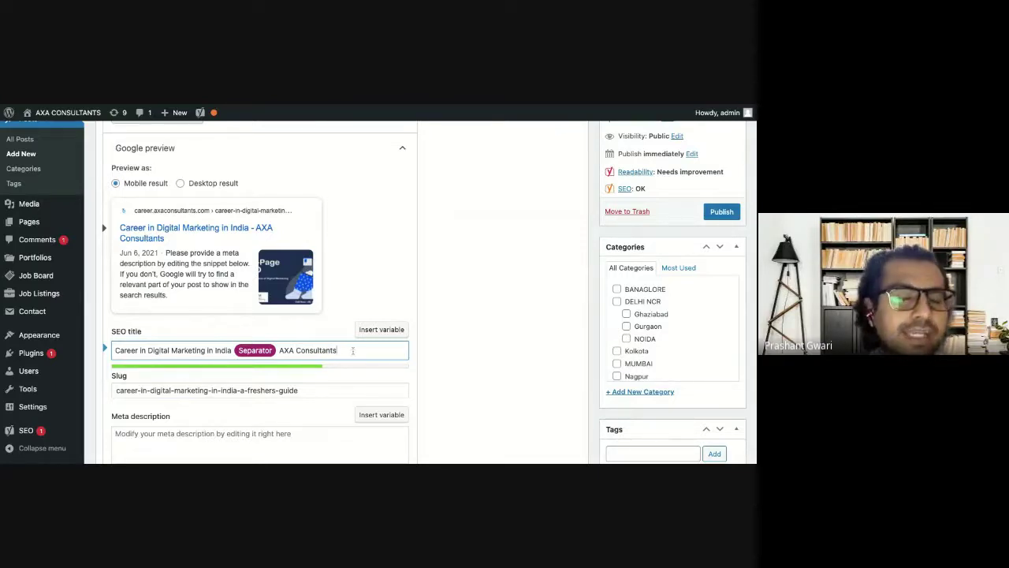
# Add a new post category named "Digital Marketing" without a parent category
pyautogui.click(647, 392)
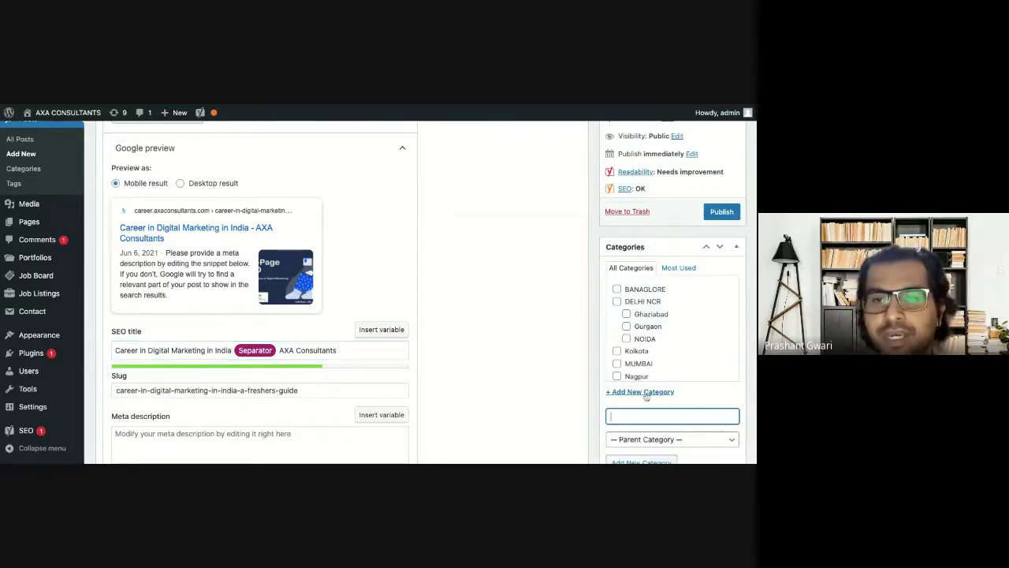
pyautogui.write('D')
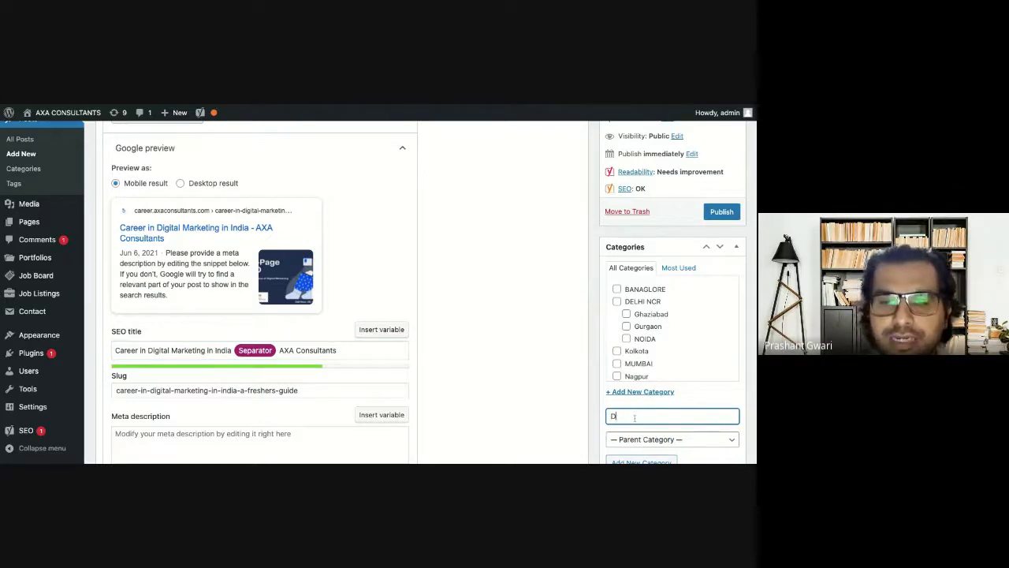
pyautogui.write('igital Marketing')
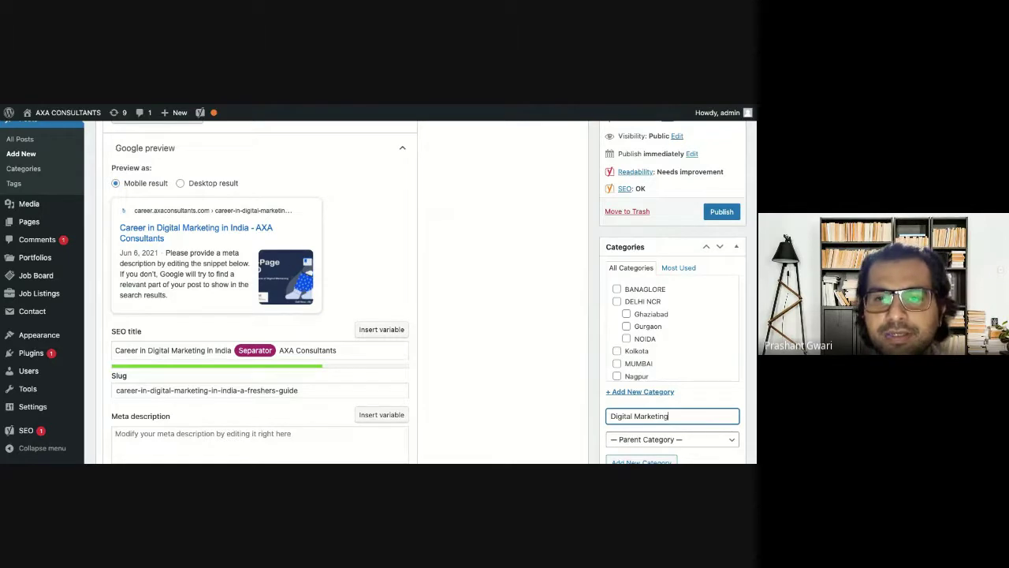
pyautogui.scroll(-1, 723, 456)
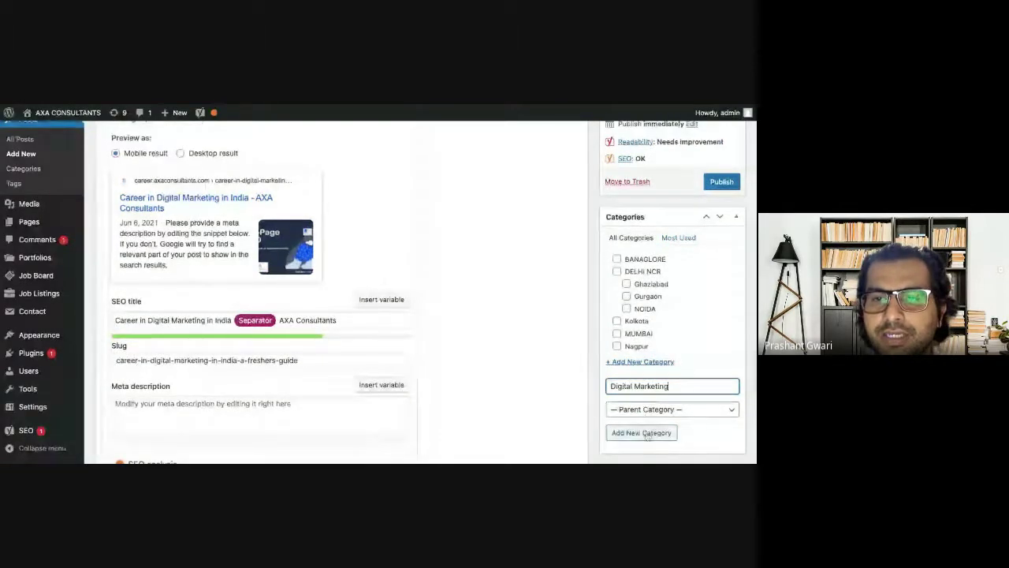
pyautogui.click(646, 436)
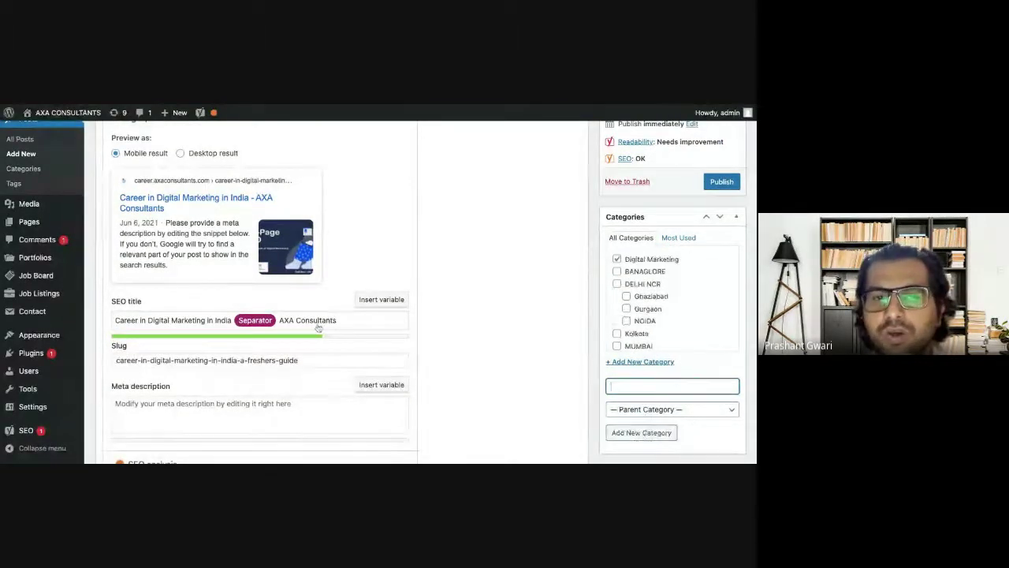
# Remove the company name "AXA Consultants" and the Separator variable from the end of the SEO title
pyautogui.click(350, 320)
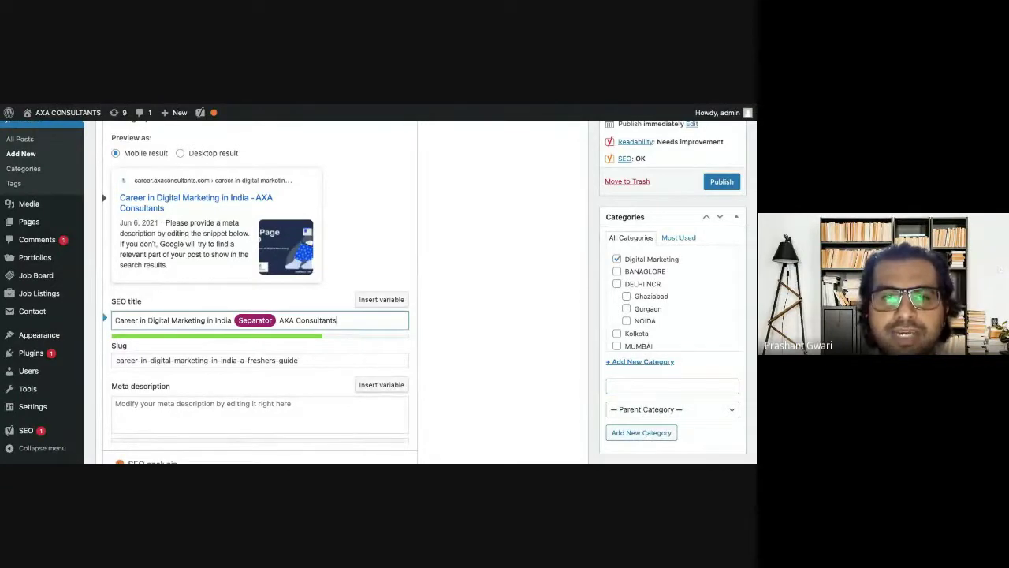
pyautogui.press('BackSpace')
pyautogui.press('BackSpace')
pyautogui.press('BackSpace')
pyautogui.press('BackSpace')
pyautogui.press('BackSpace')
pyautogui.press('BackSpace')
pyautogui.press('BackSpace')
pyautogui.press('BackSpace')
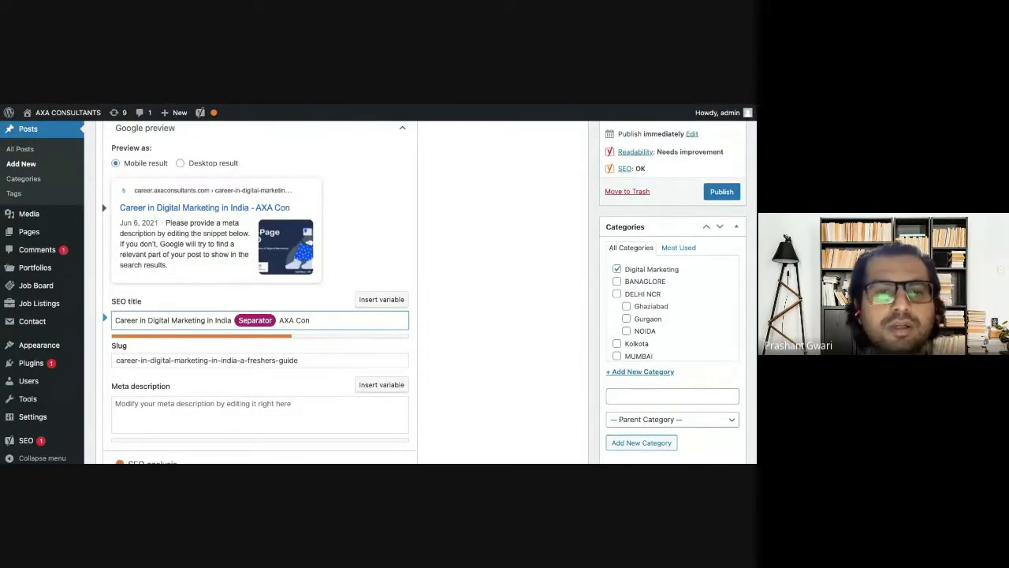
pyautogui.press('BackSpace')
pyautogui.press('BackSpace')
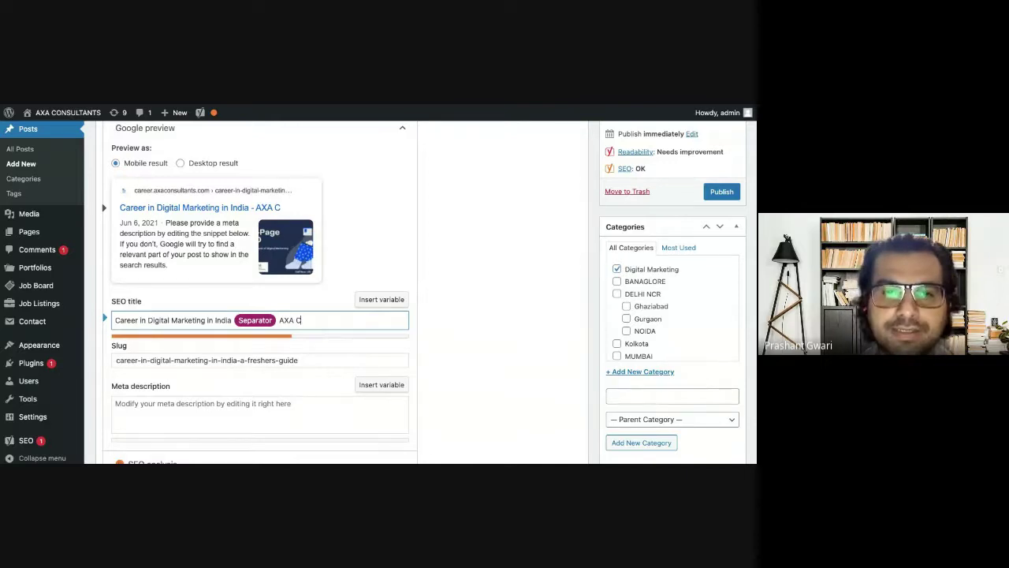
pyautogui.press('BackSpace')
pyautogui.press('BackSpace')
pyautogui.press('BackSpace')
pyautogui.press('BackSpace')
pyautogui.press('BackSpace')
pyautogui.press('BackSpace')
pyautogui.press('BackSpace')
pyautogui.press('BackSpace')
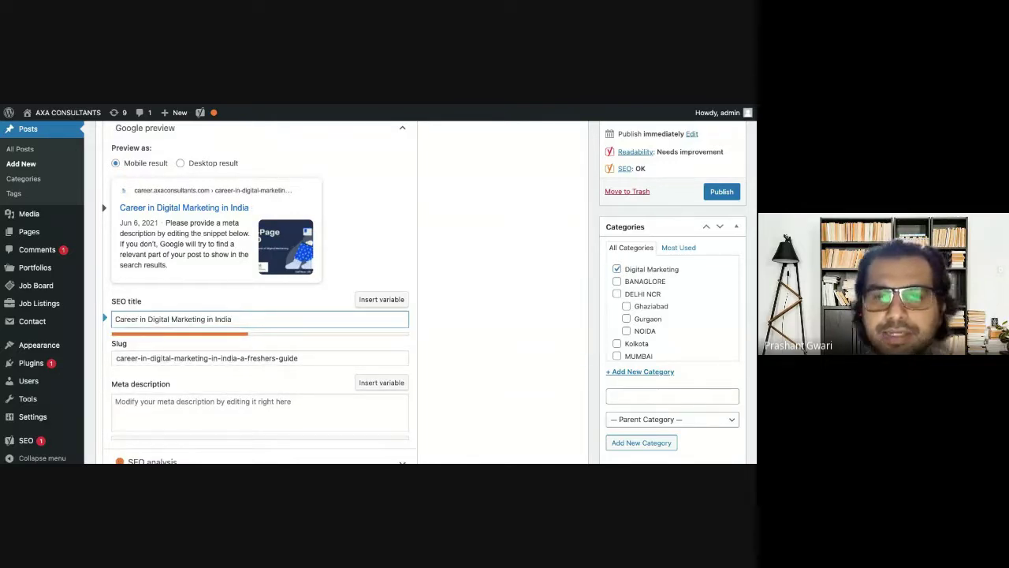
# Append the Separator and Primary category variables to the SEO title after "Career in Digital Marketing in India"
pyautogui.click(389, 305)
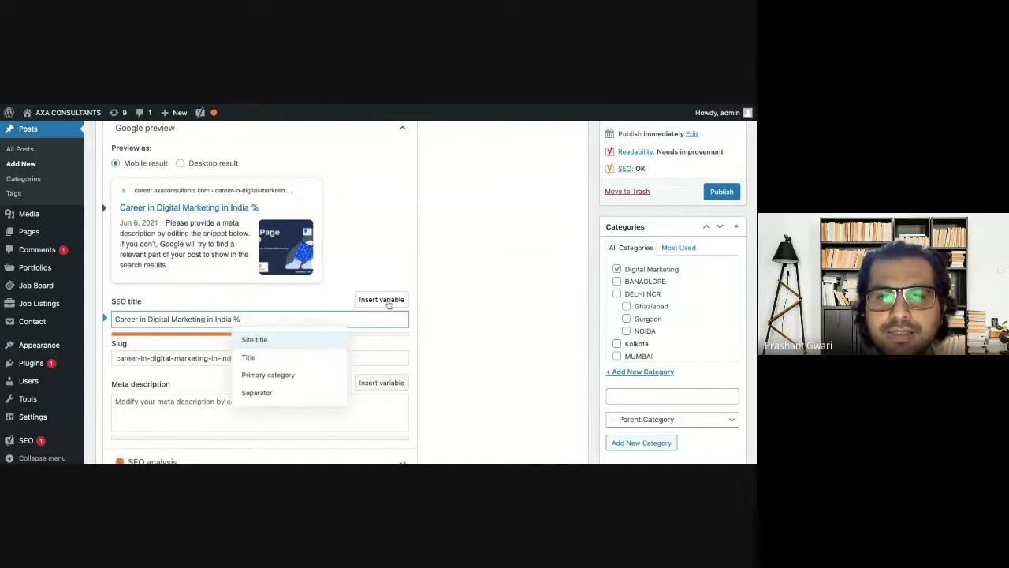
pyautogui.click(263, 392)
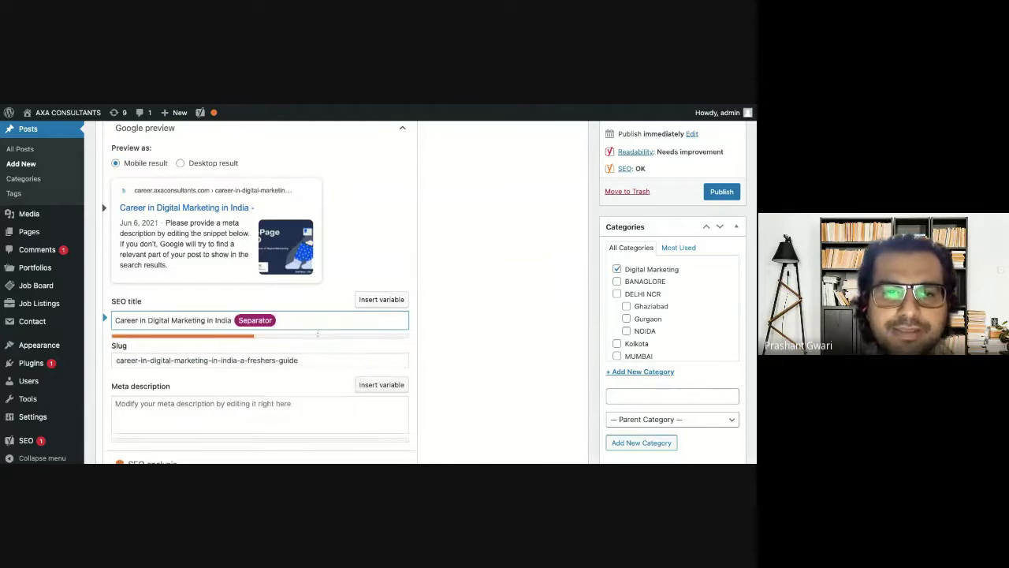
pyautogui.click(376, 304)
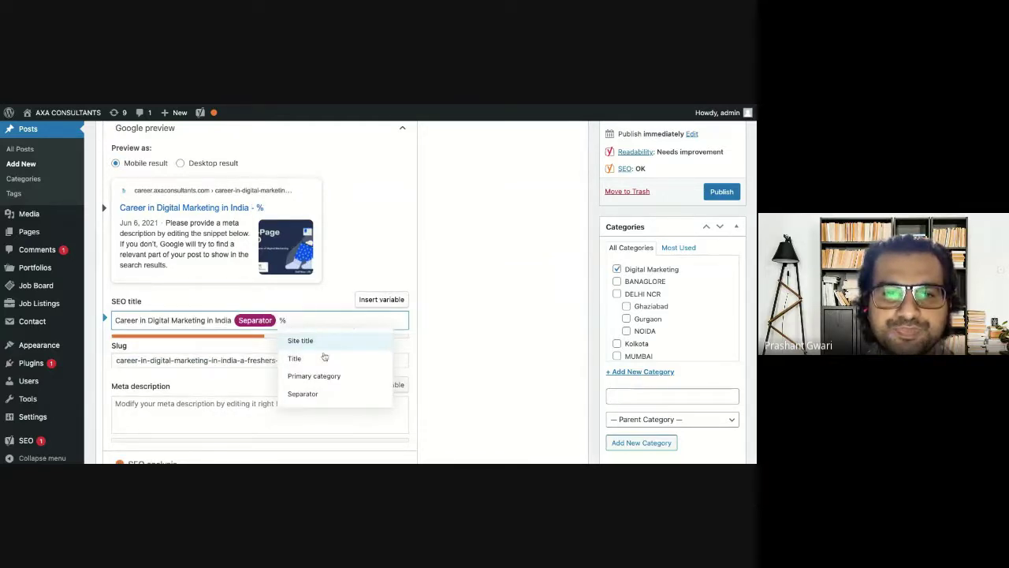
pyautogui.click(315, 376)
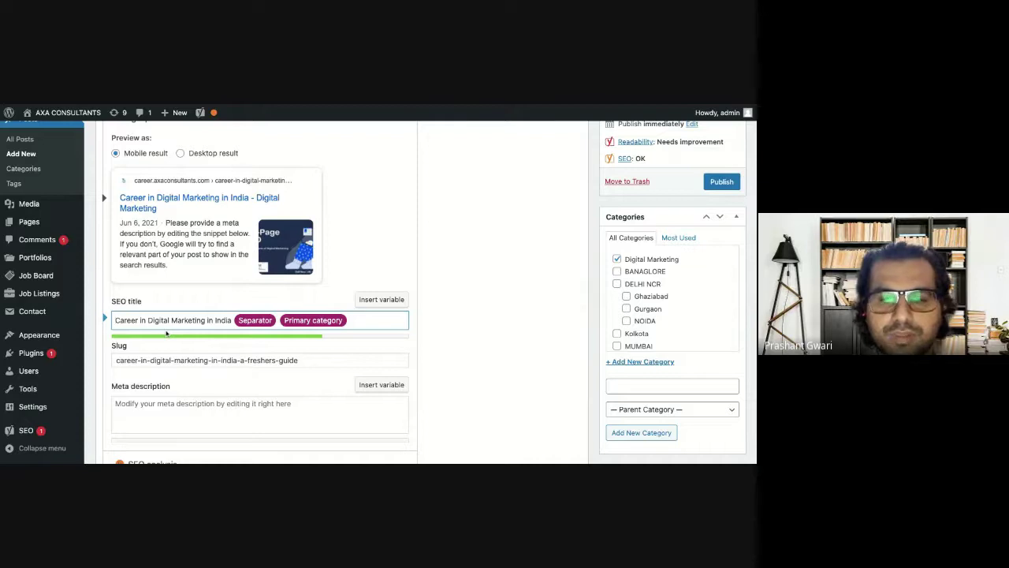
# Add "Learn the" in front of "Career" at the beginning of the SEO title
pyautogui.write('Lean')
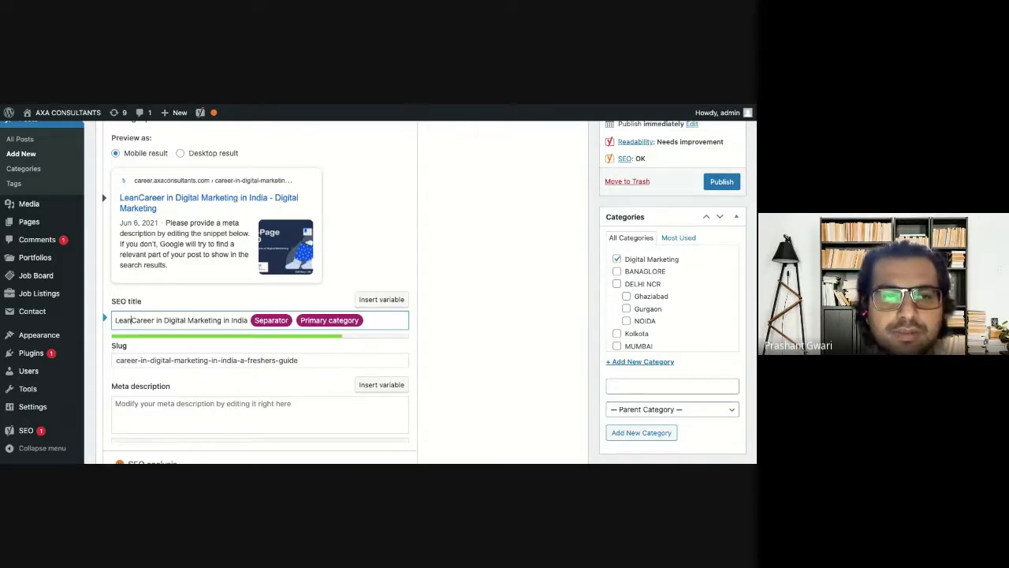
pyautogui.press('BackSpace')
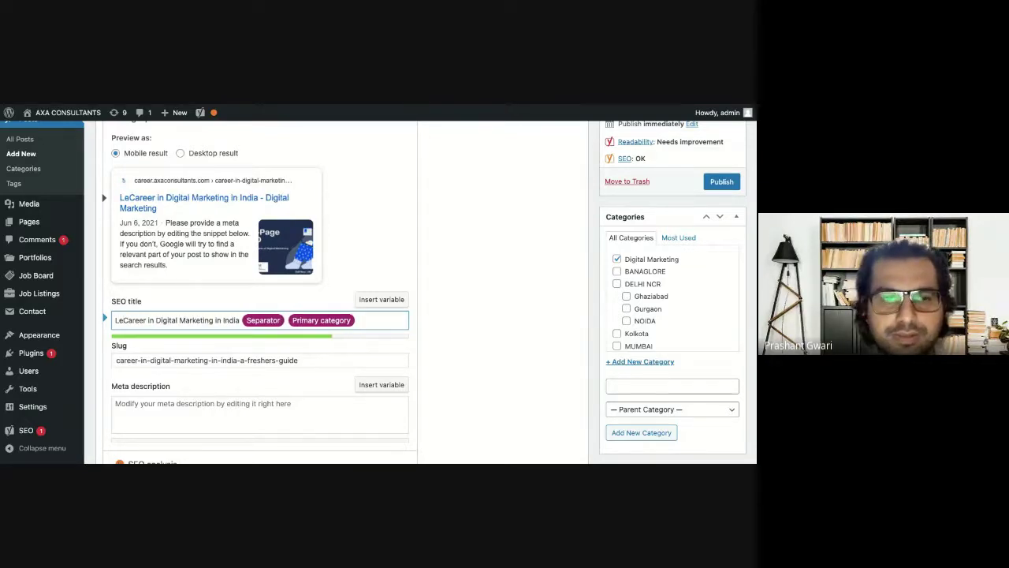
pyautogui.write('rn ')
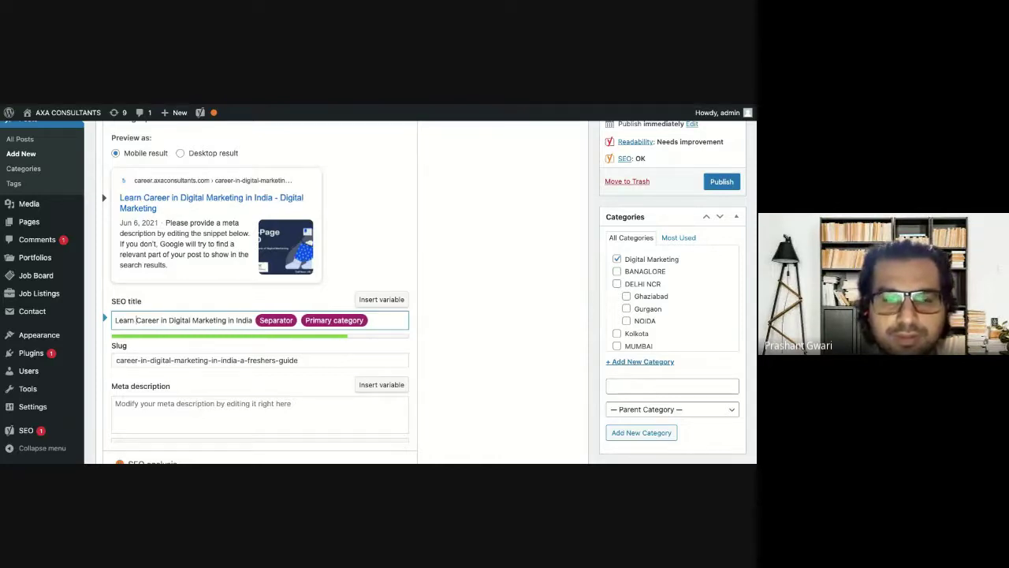
pyautogui.write('the')
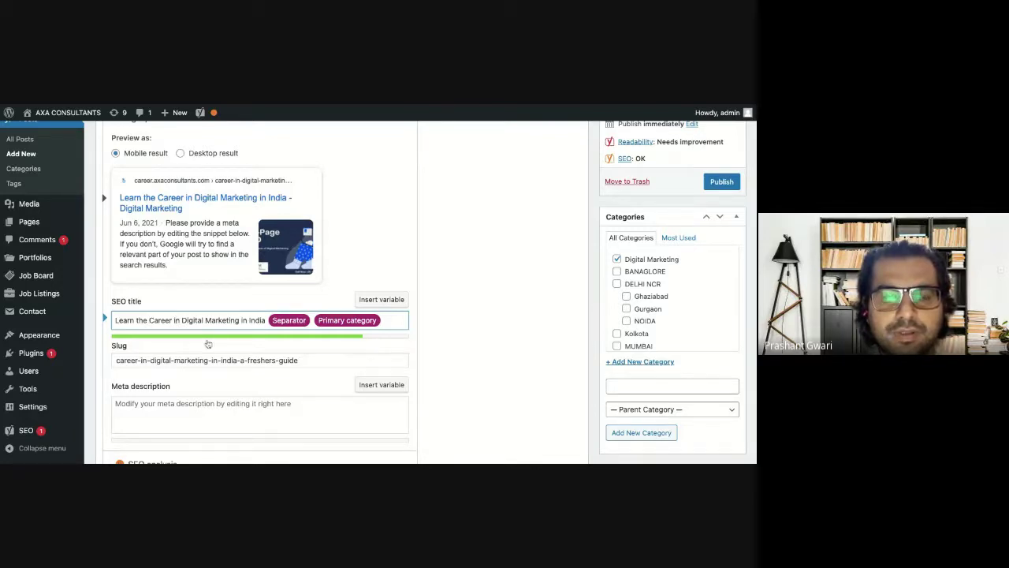
# Insert the correctly spelled word "opportunities" after "Career" in the SEO title and remove the surplus spaces around it
pyautogui.write('opp')
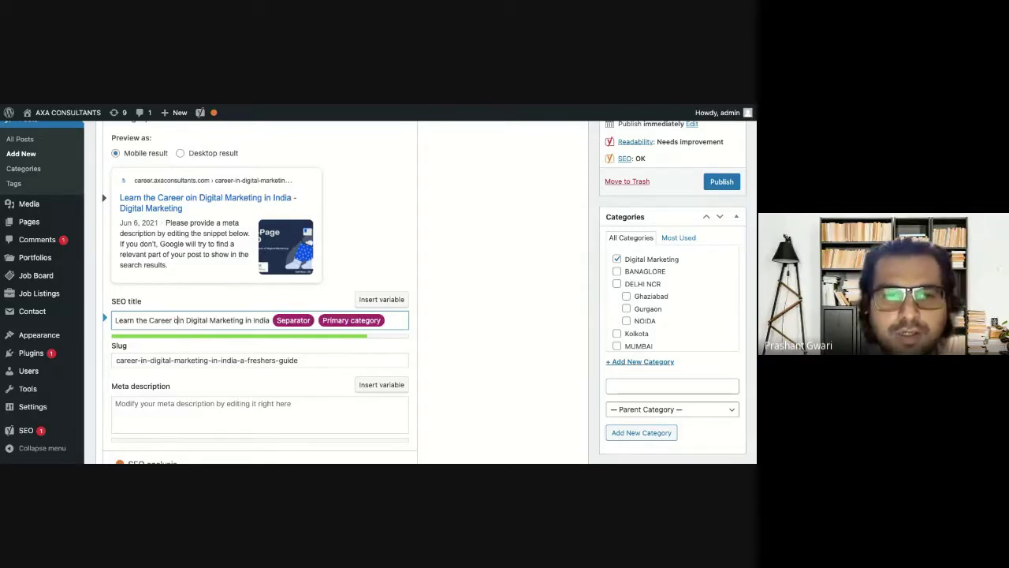
pyautogui.write('o')
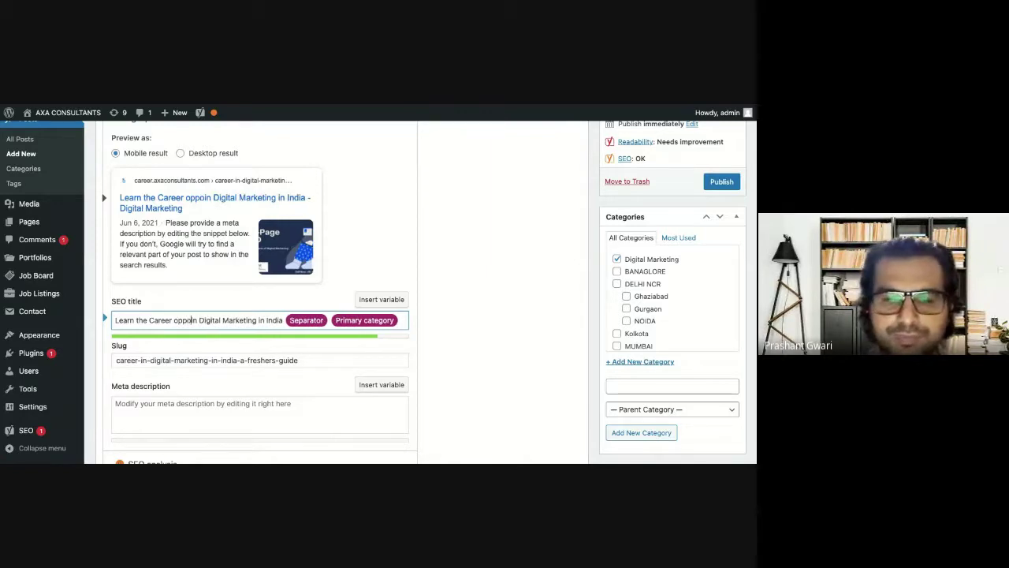
pyautogui.write('u')
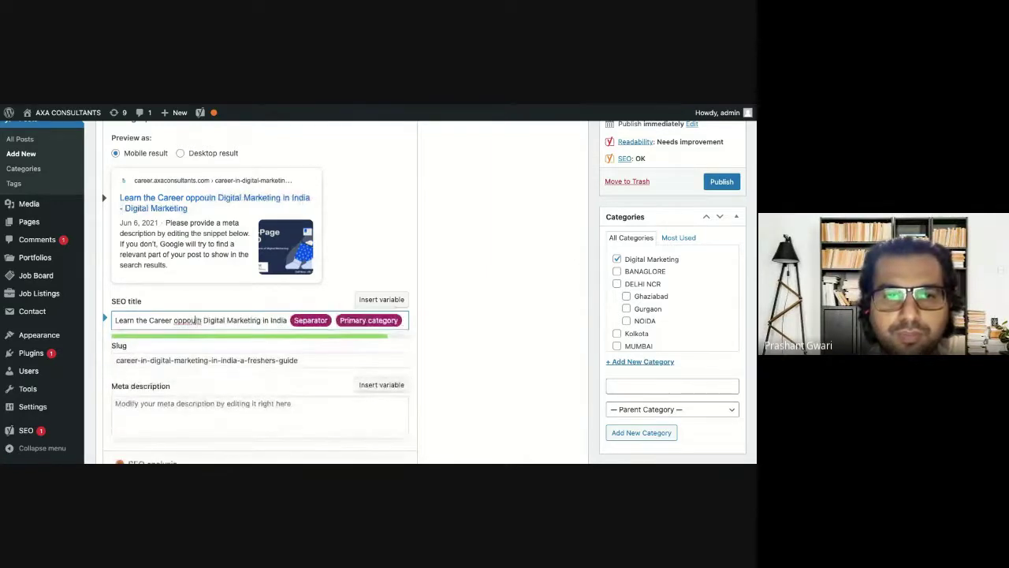
pyautogui.write('rtut')
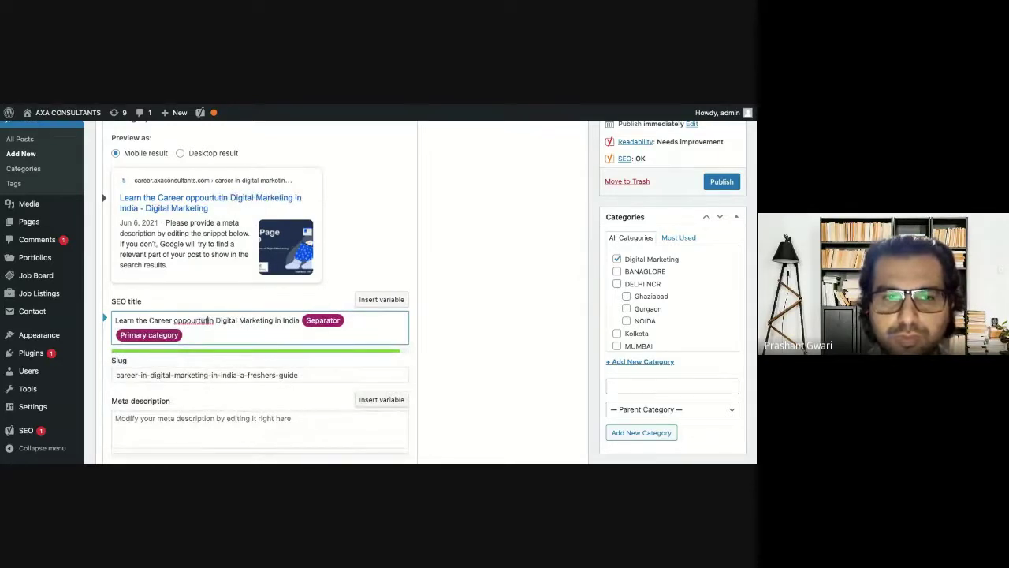
pyautogui.press('BackSpace')
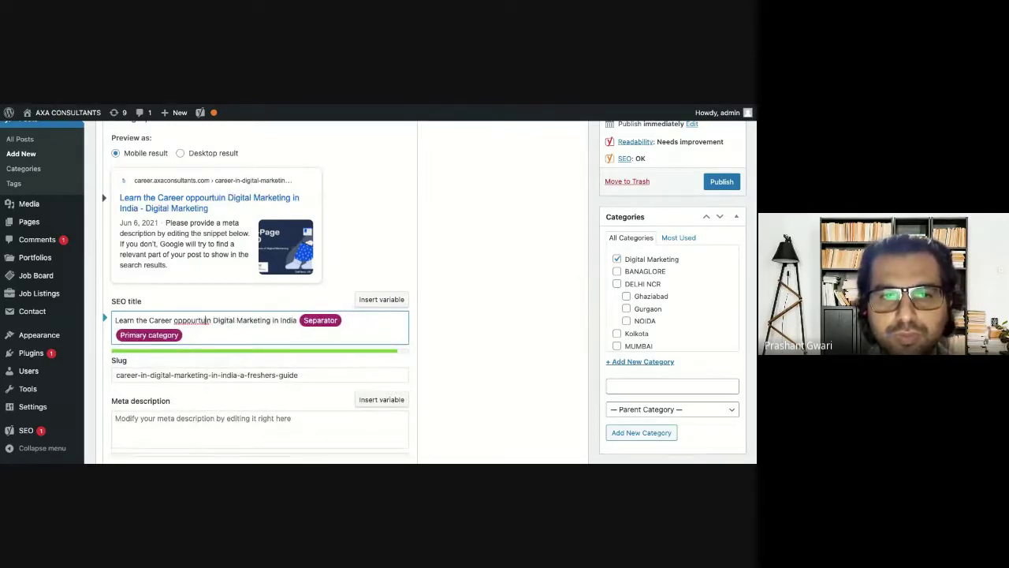
pyautogui.press('BackSpace')
pyautogui.press('BackSpace')
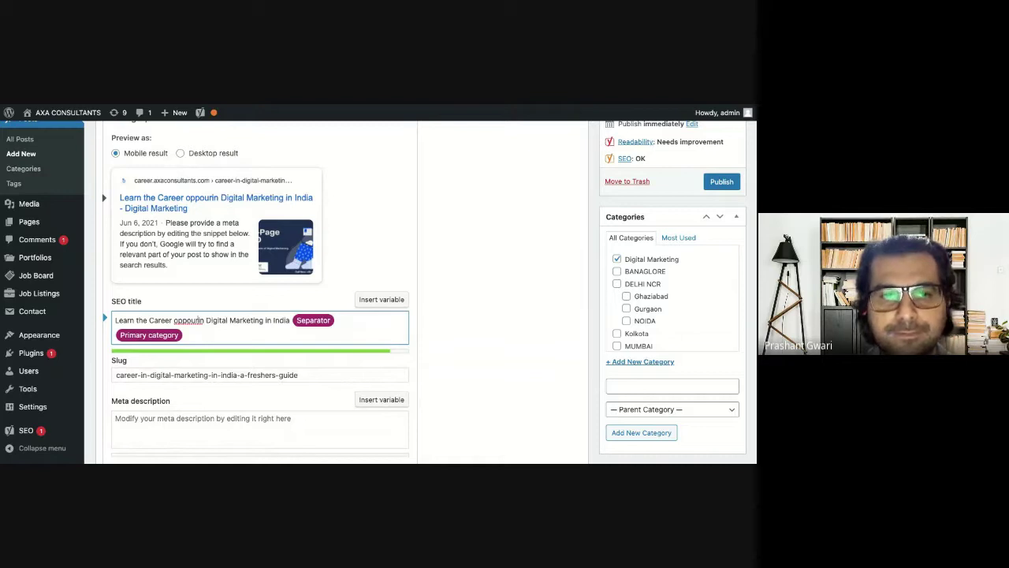
pyautogui.write('.')
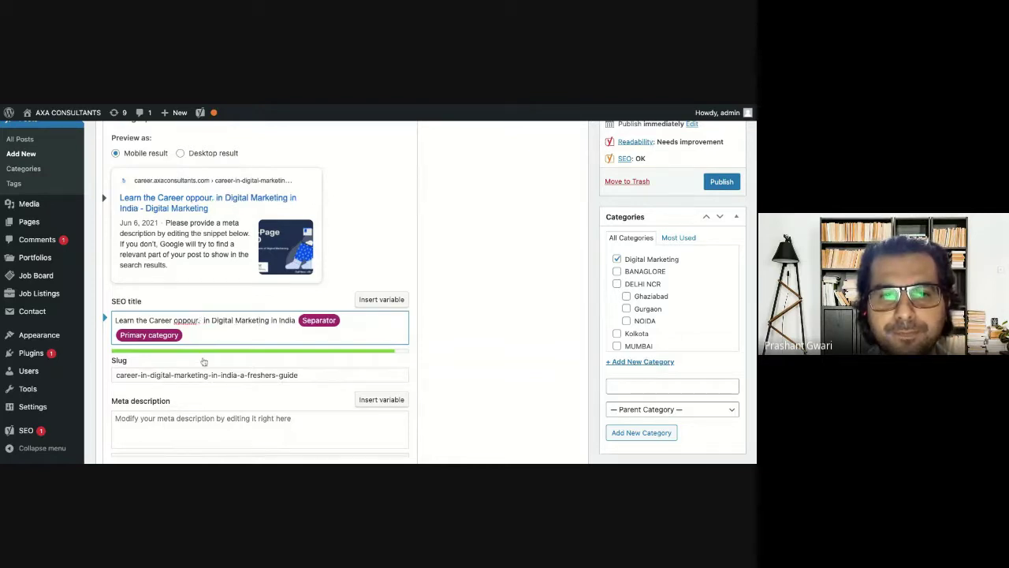
pyautogui.press('BackSpace')
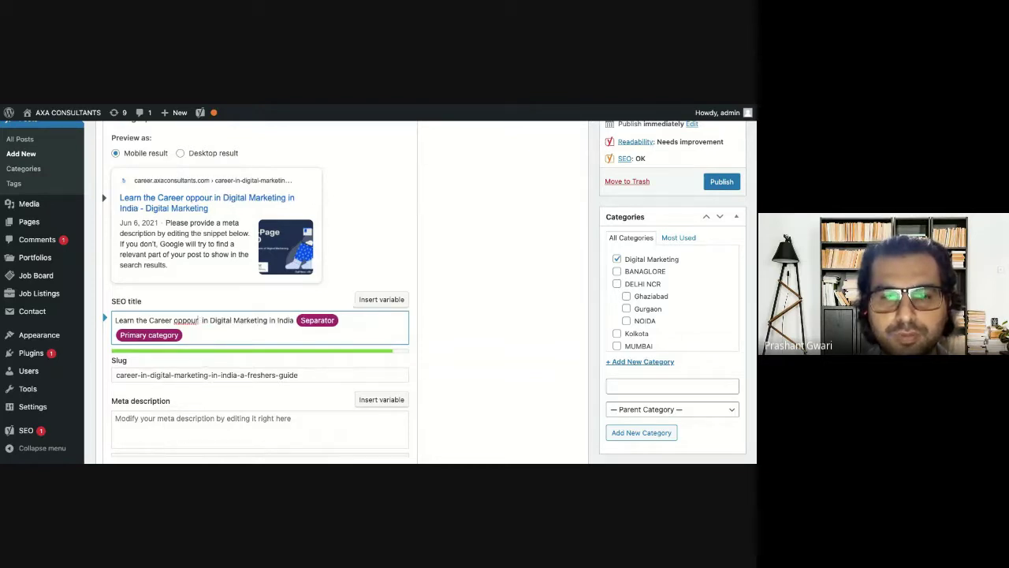
pyautogui.write('u')
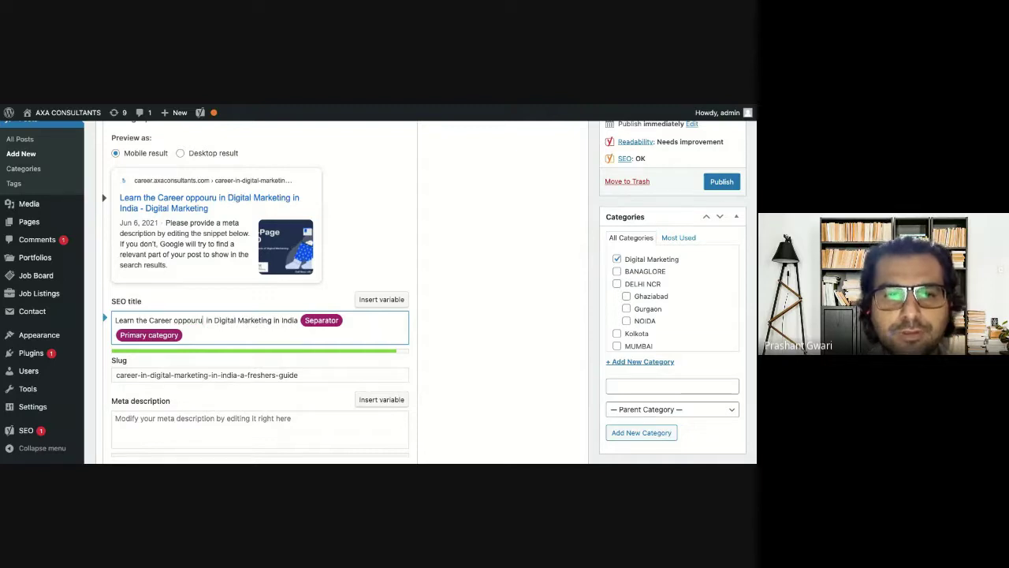
pyautogui.write('nities')
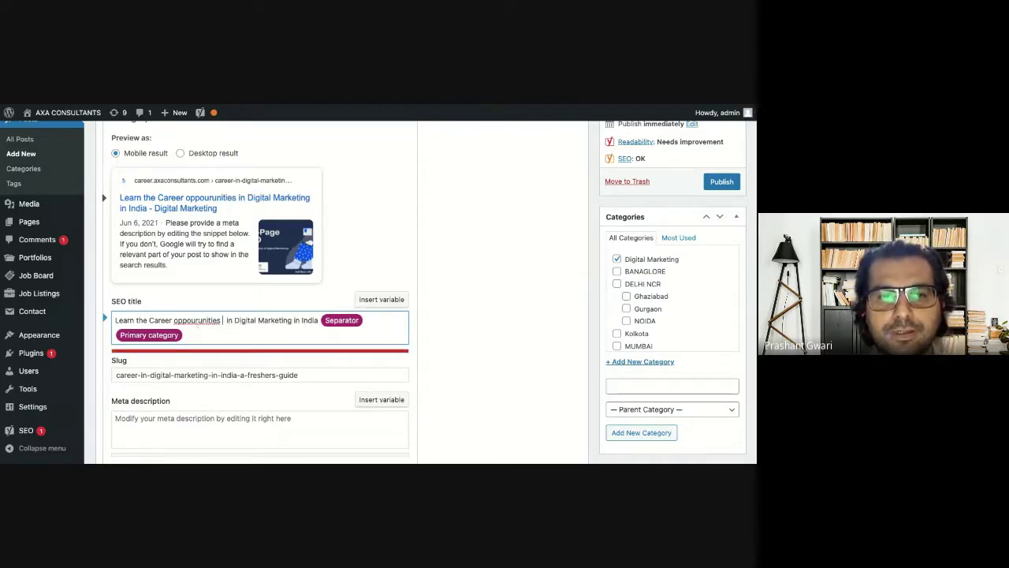
pyautogui.doubleClick(197, 320)
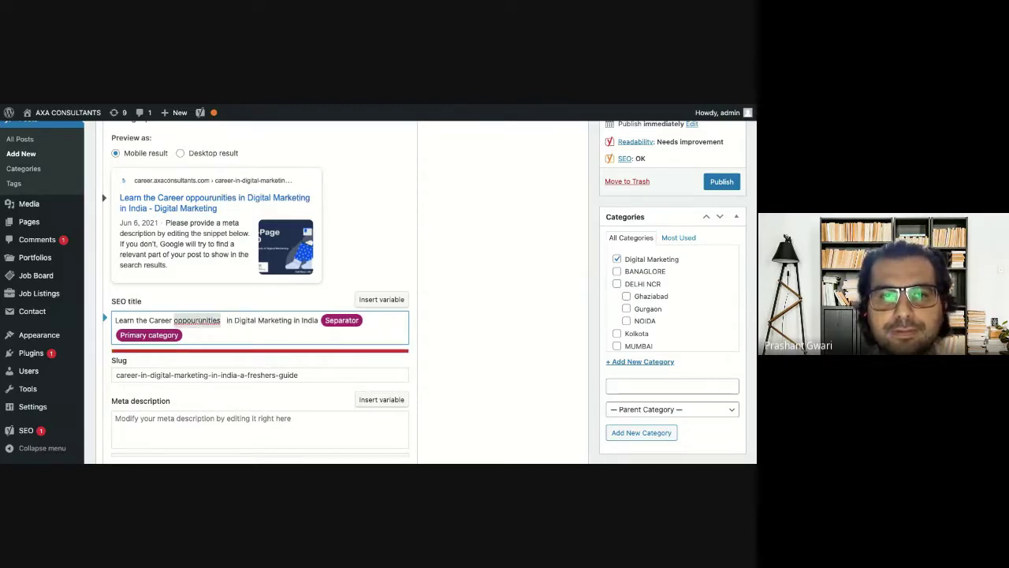
pyautogui.write('opportunities')
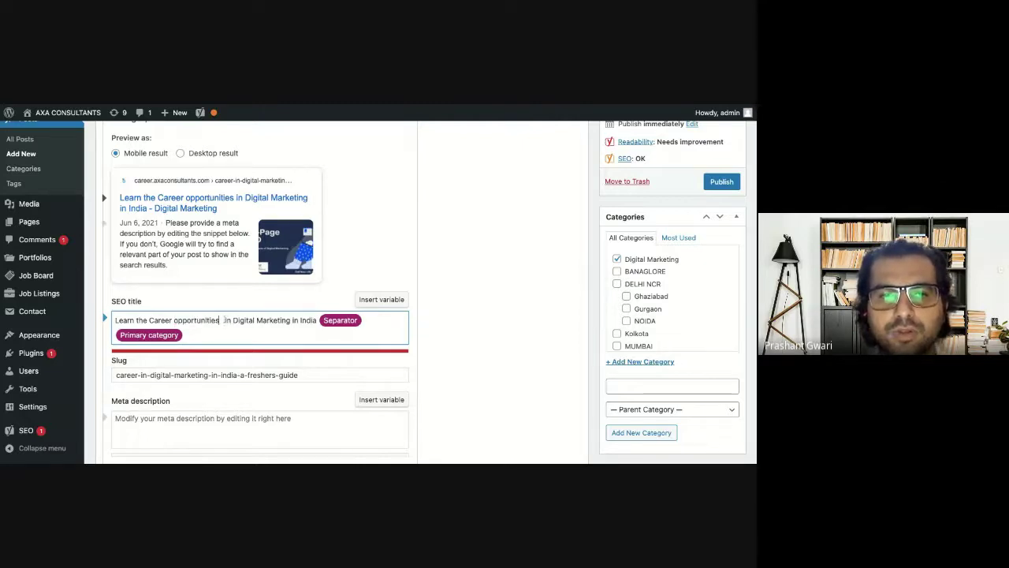
pyautogui.press('Delete')
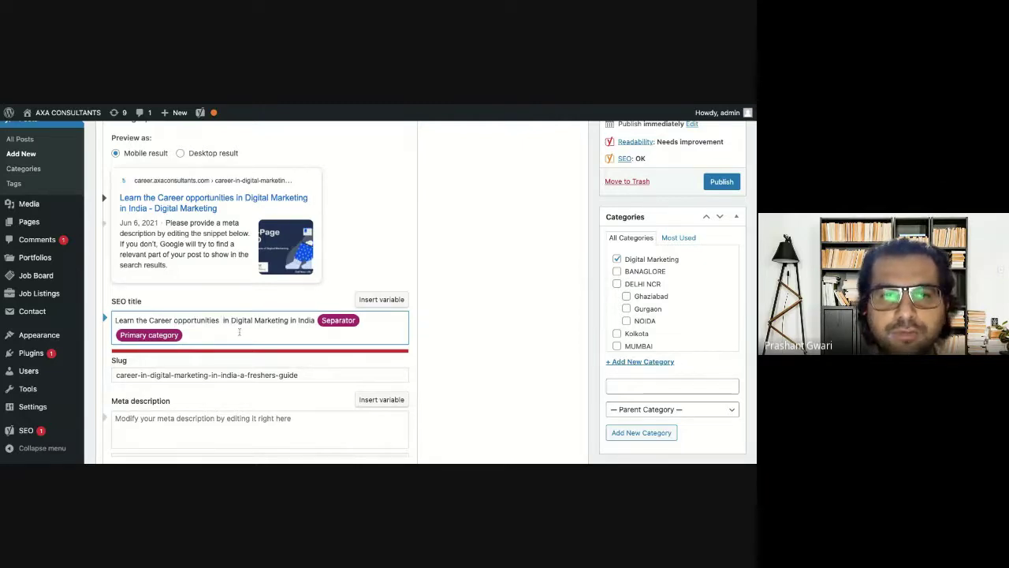
pyautogui.press('BackSpace')
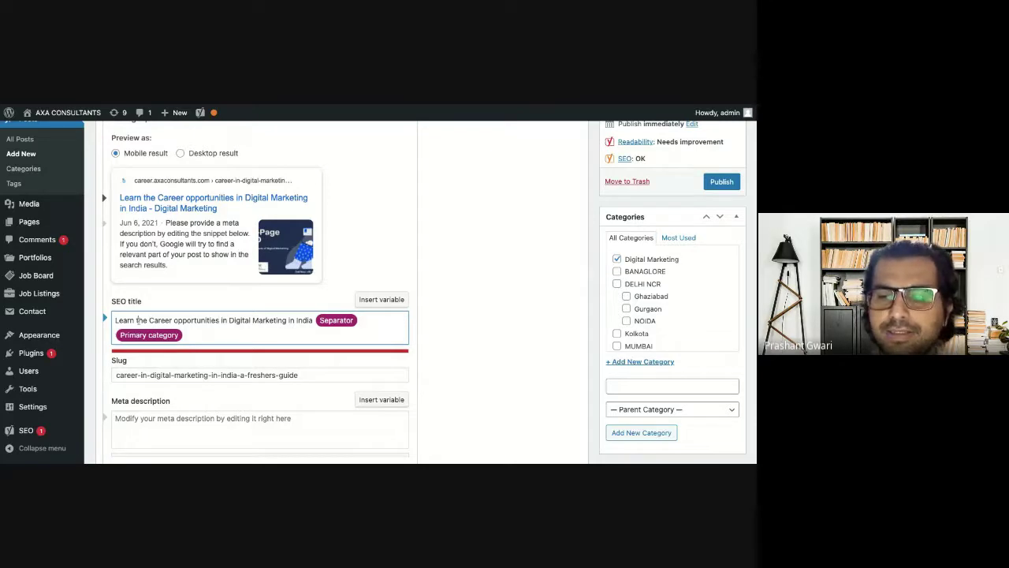
# Shorten the SEO title's opening words to "The" so that it begins with "The Career opportunities"
pyautogui.press('BackSpace')
pyautogui.press('BackSpace')
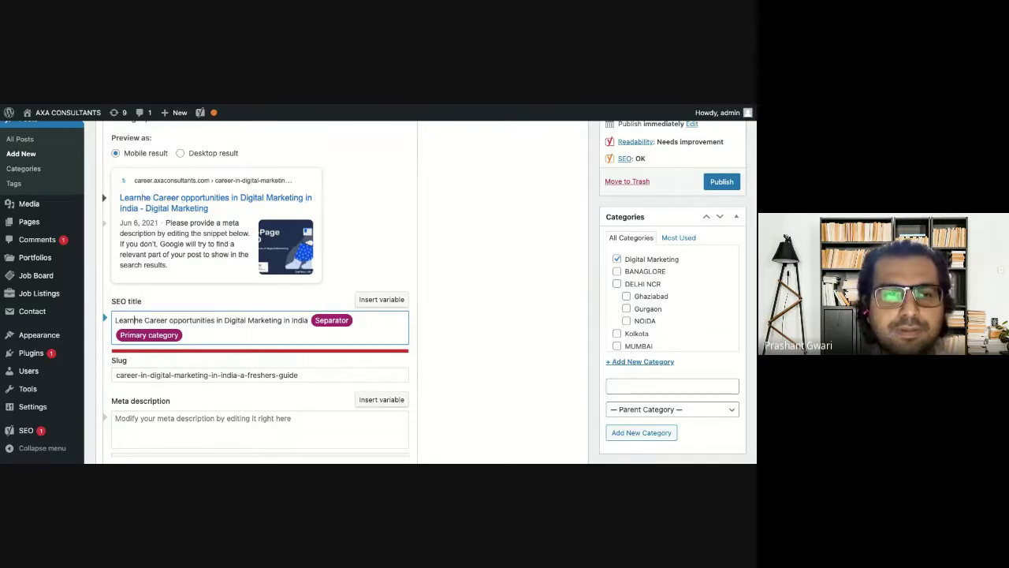
pyautogui.press('BackSpace')
pyautogui.press('BackSpace')
pyautogui.press('BackSpace')
pyautogui.press('BackSpace')
pyautogui.press('BackSpace')
pyautogui.write('T')
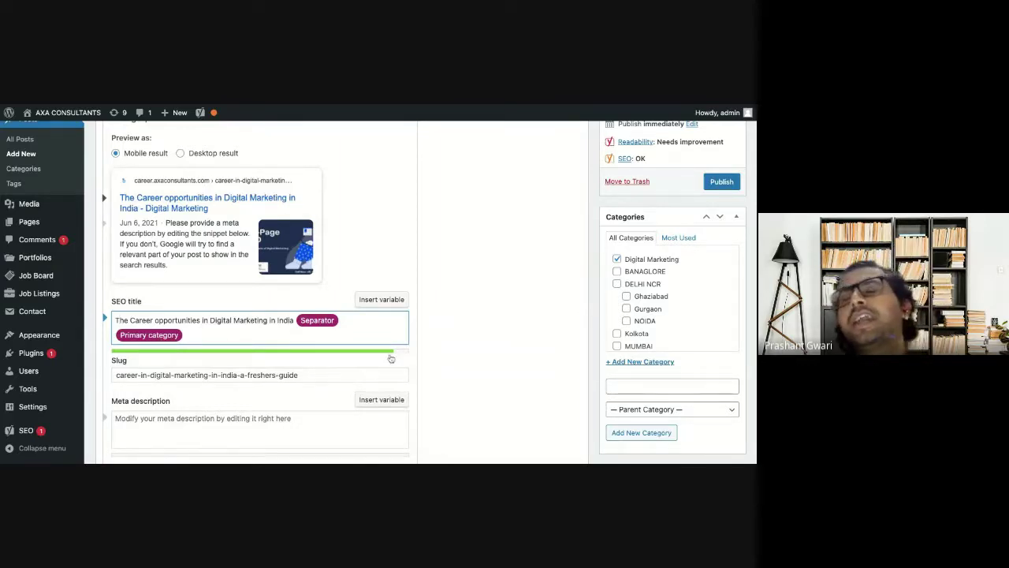
# Shorten the post's slug to "career-in-digital-marketing-in-india" by removing its "-a-freshers-guide" ending
pyautogui.scroll(-1, 391, 356)
pyautogui.scroll(-3, 390, 355)
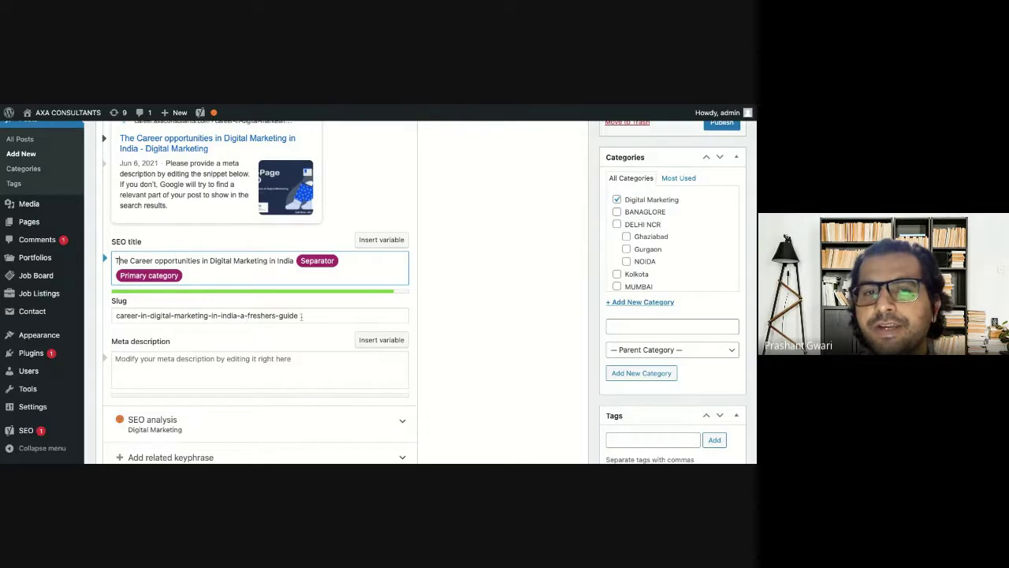
pyautogui.click(308, 315)
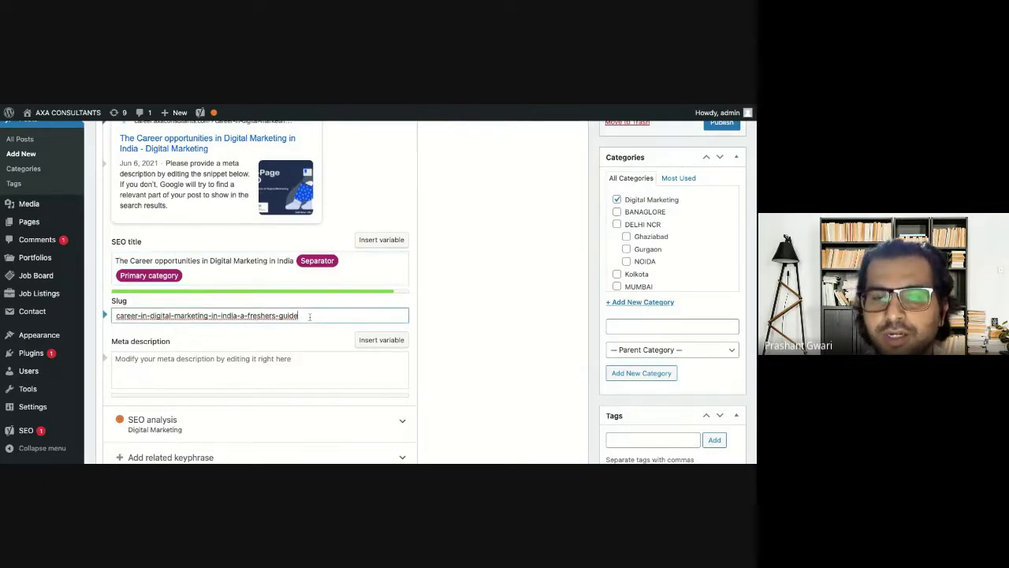
pyautogui.press('BackSpace')
pyautogui.press('BackSpace')
pyautogui.press('BackSpace')
pyautogui.press('BackSpace')
pyautogui.press('BackSpace')
pyautogui.press('BackSpace')
pyautogui.press('BackSpace')
pyautogui.press('BackSpace')
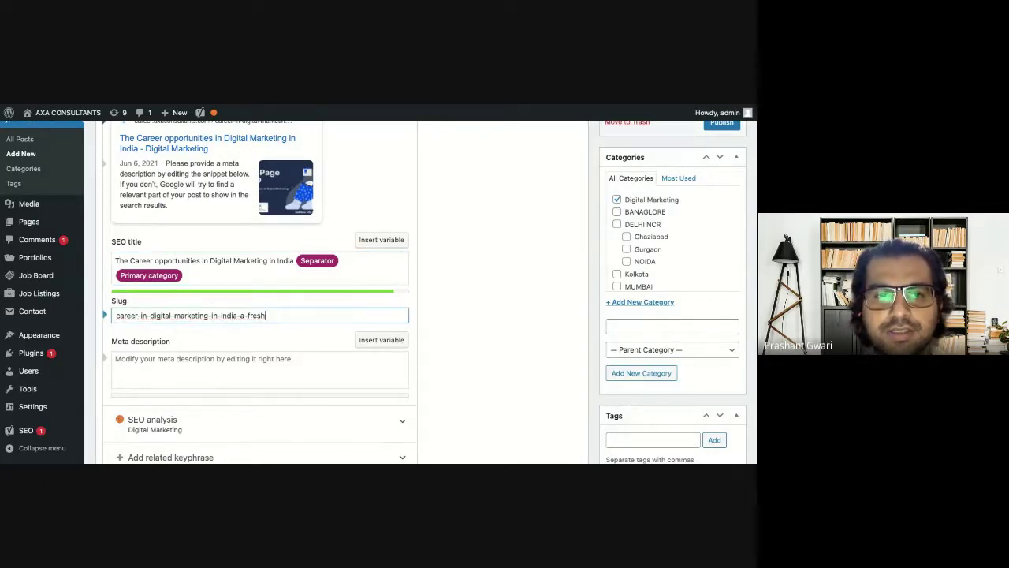
pyautogui.press('BackSpace')
pyautogui.press('BackSpace')
pyautogui.press('BackSpace')
pyautogui.press('BackSpace')
pyautogui.press('BackSpace')
pyautogui.press('BackSpace')
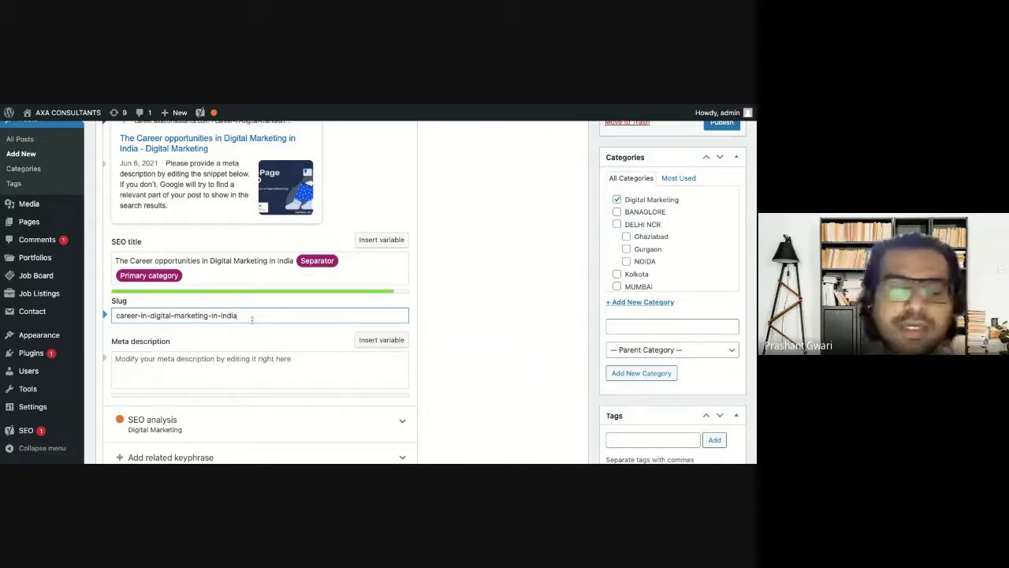
# Begin the post's empty meta description with "Learn the career opportunities in Digital Marketing"
pyautogui.click(236, 357)
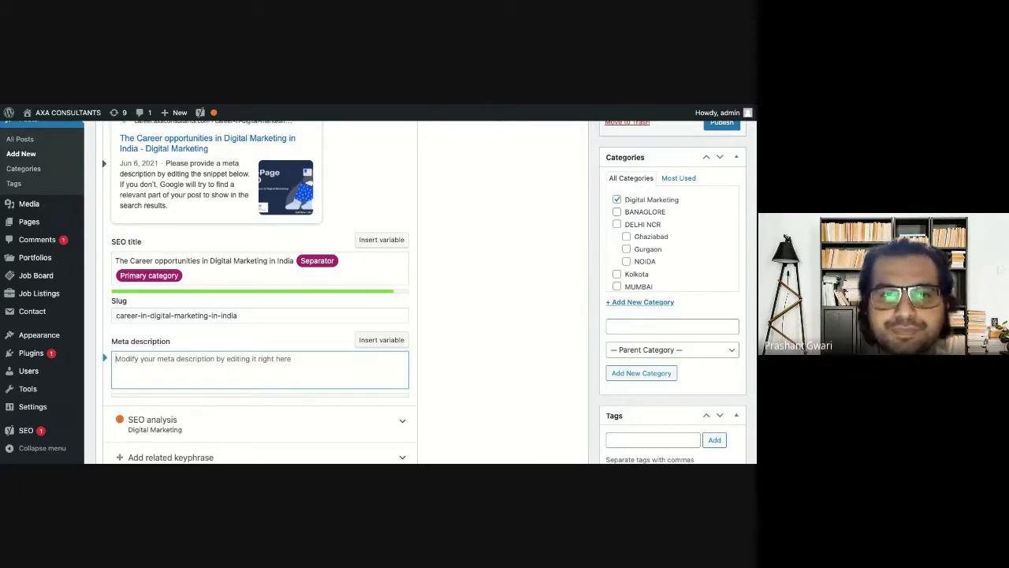
pyautogui.write('Learn ')
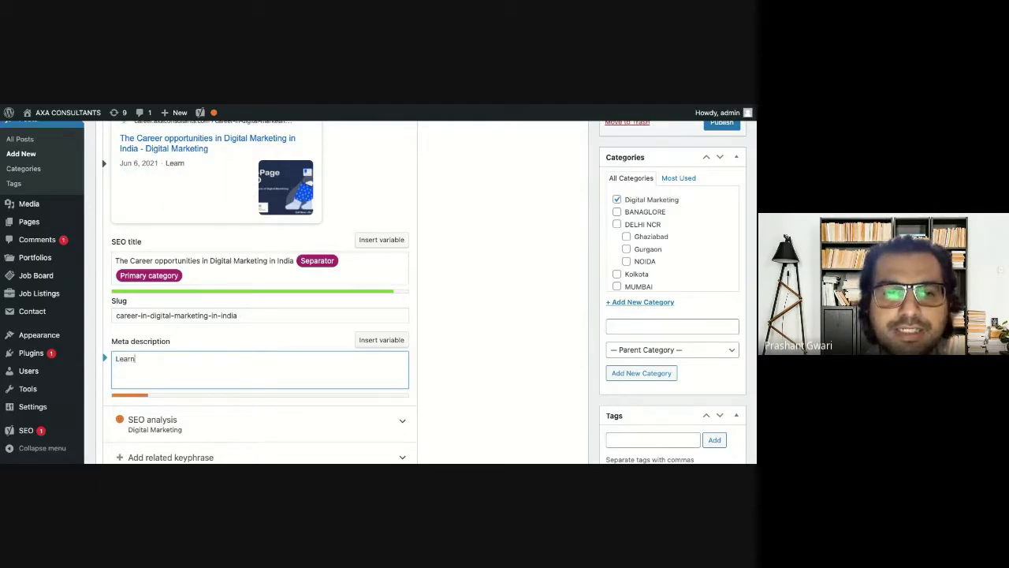
pyautogui.write('the ')
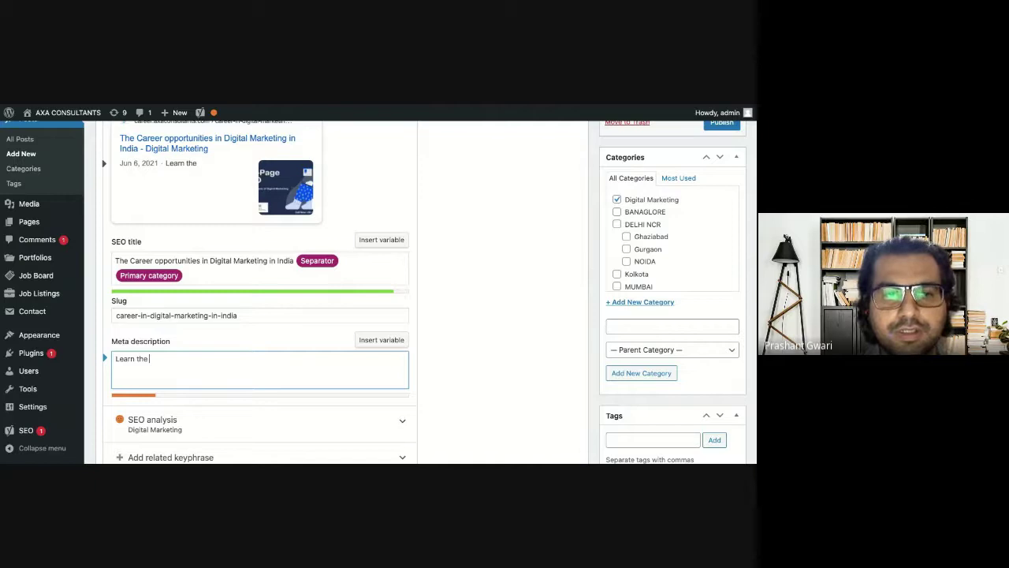
pyautogui.write('career o')
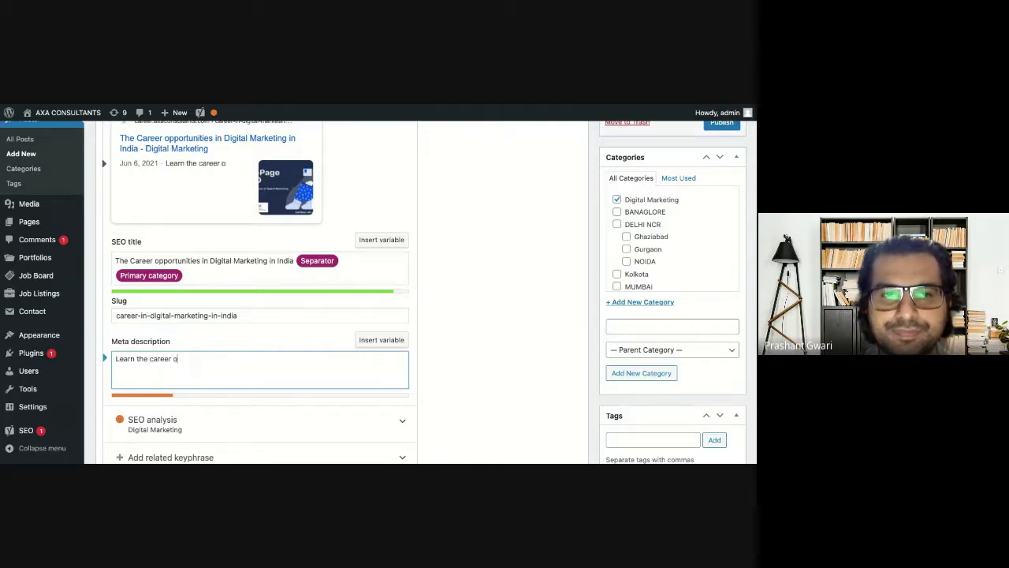
pyautogui.write('ppor')
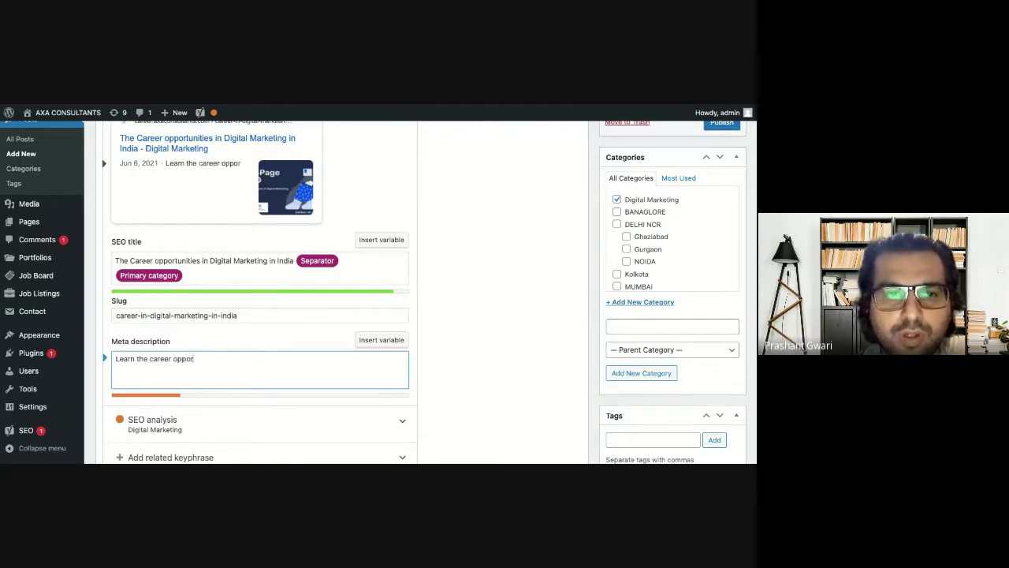
pyautogui.write('tu')
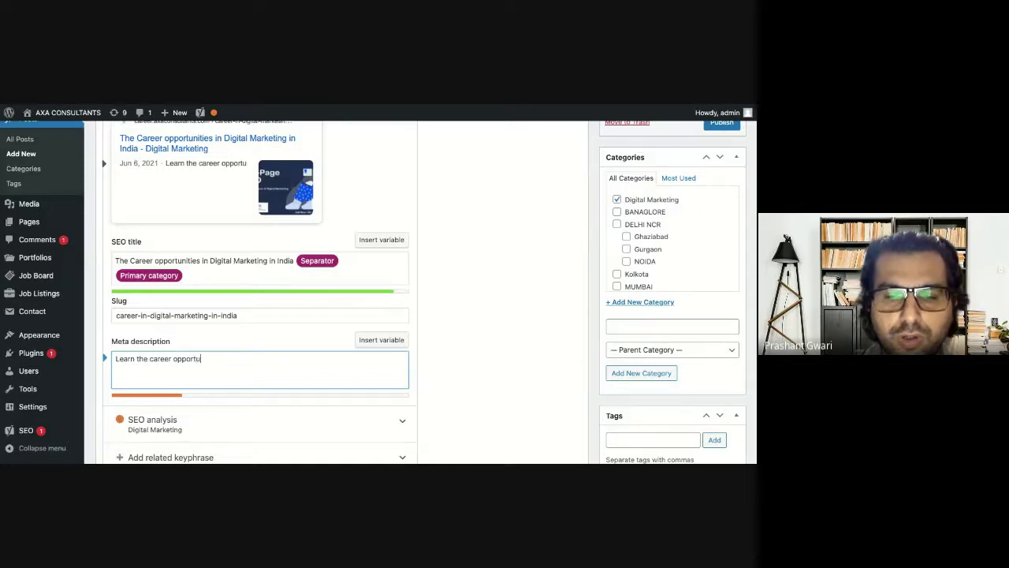
pyautogui.write('nities ')
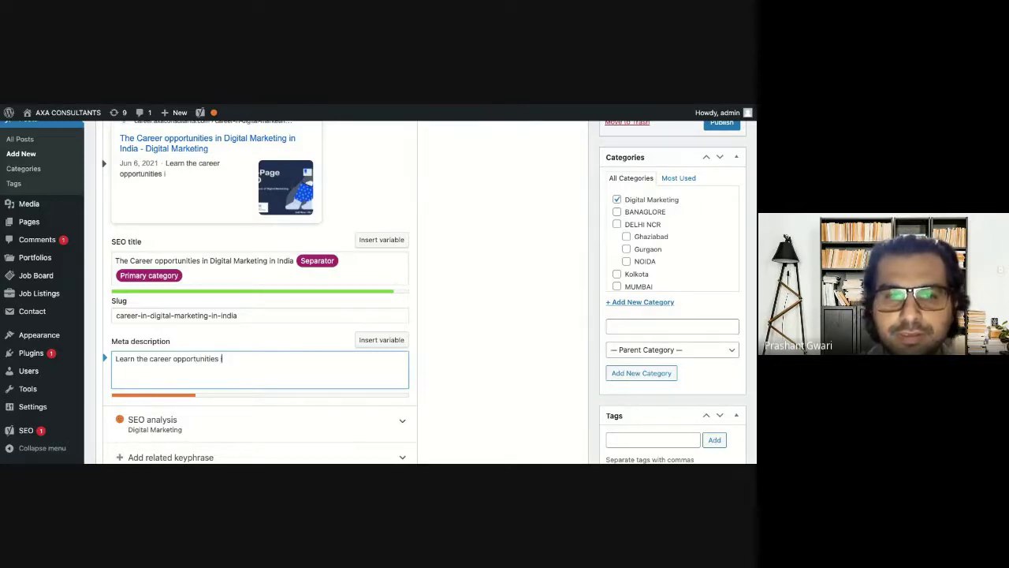
pyautogui.write('in Digital ')
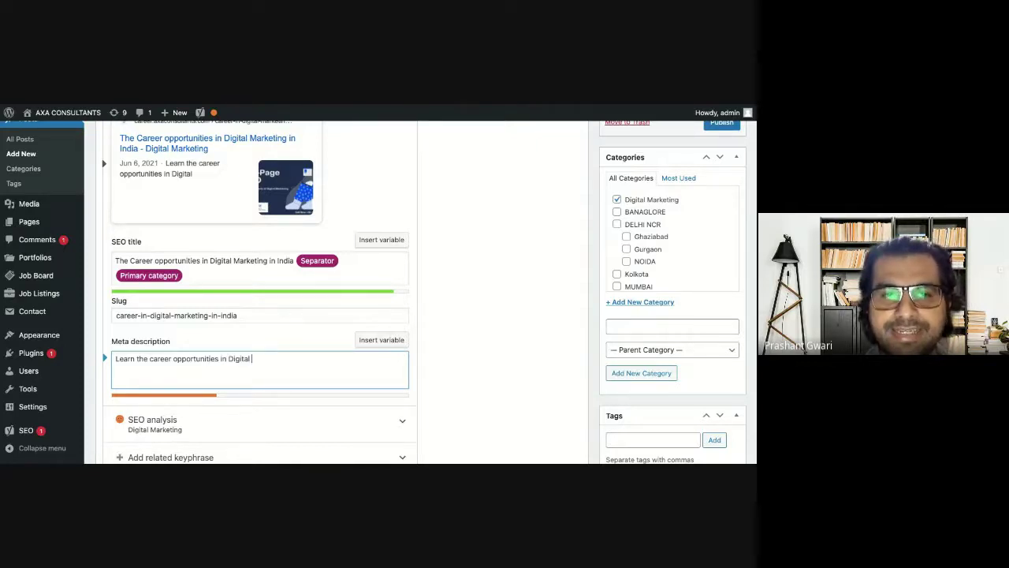
pyautogui.write('Marketing ')
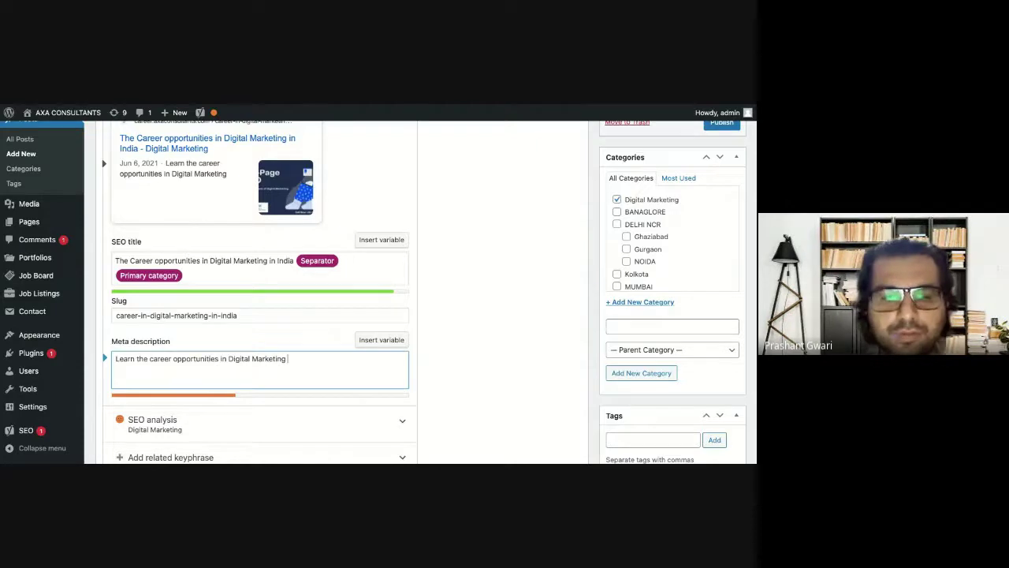
# Continue the meta description with "for Students", correcting the spelling of "Students"
pyautogui.write('for')
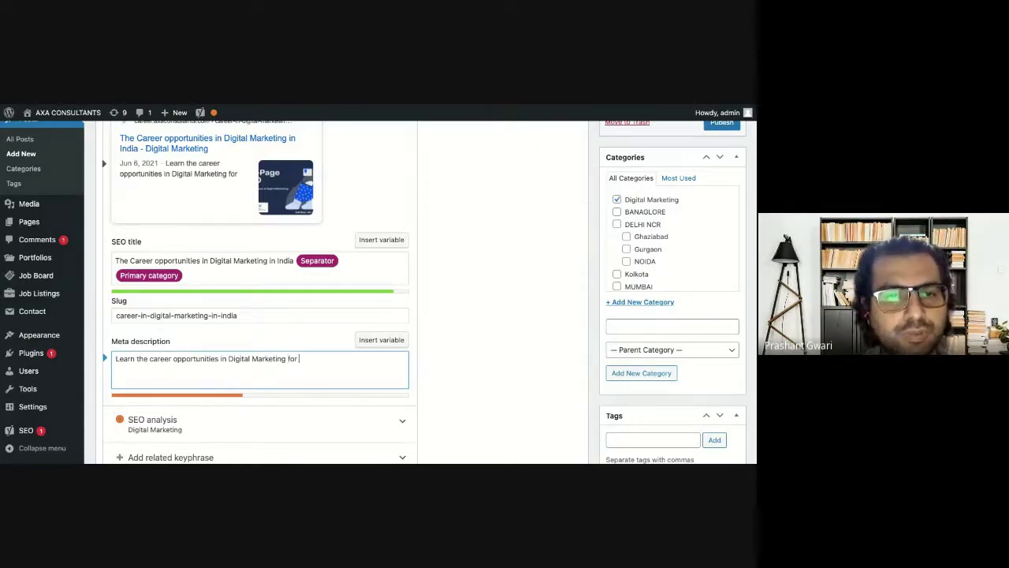
pyautogui.write(' Studnets')
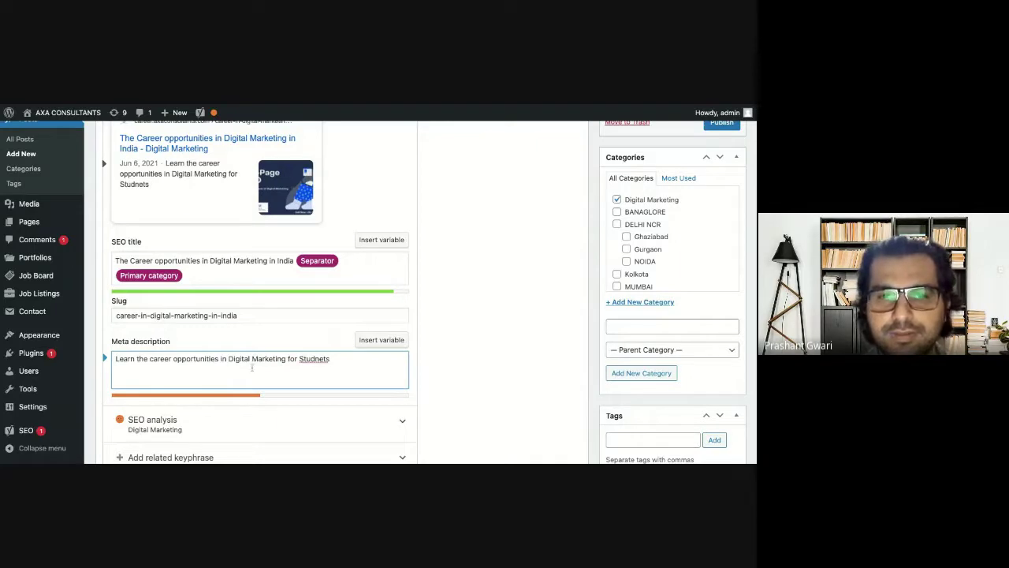
pyautogui.rightClick(315, 359)
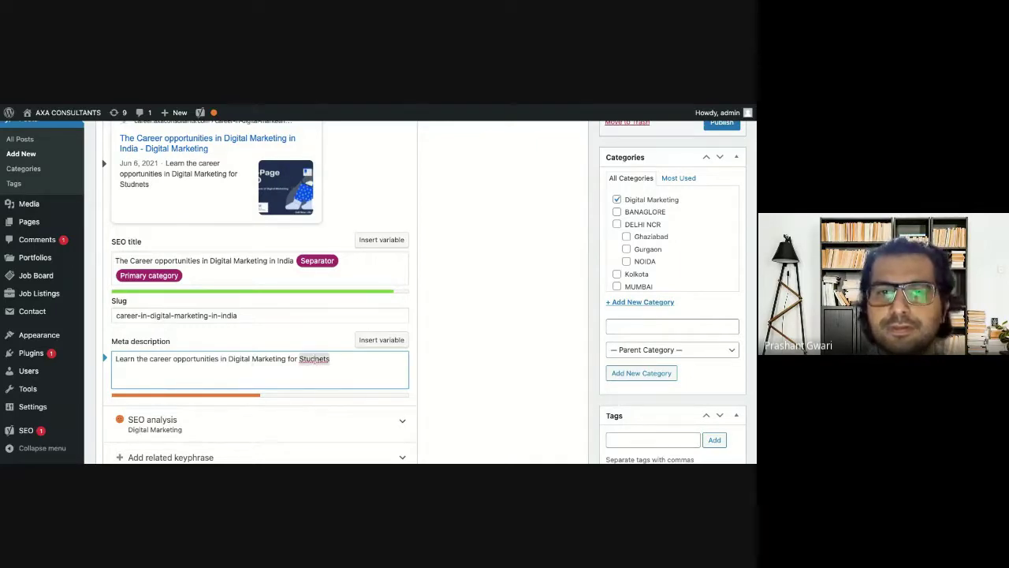
pyautogui.click(330, 359)
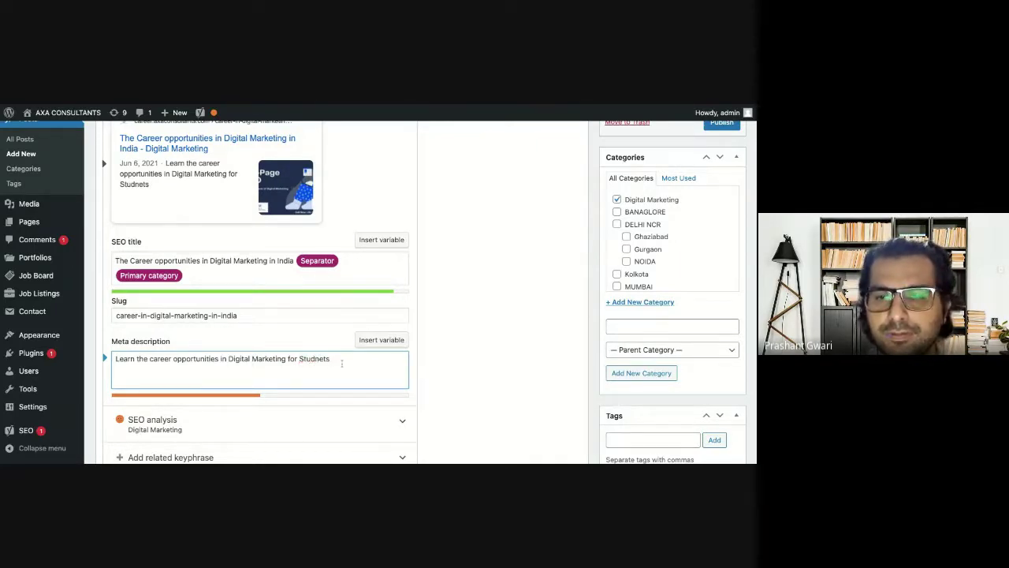
pyautogui.press('BackSpace')
pyautogui.press('BackSpace')
pyautogui.press('BackSpace')
pyautogui.press('BackSpace')
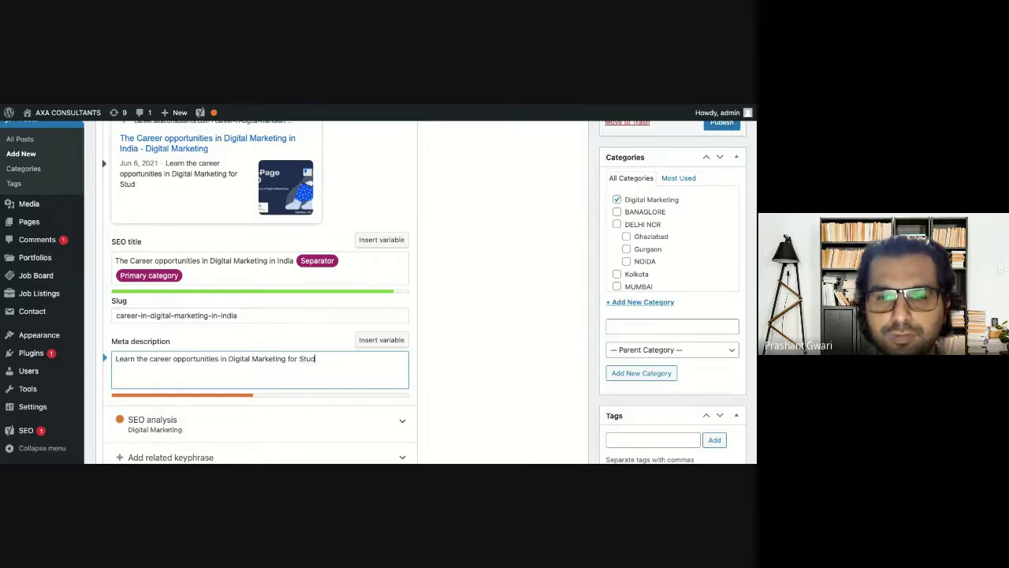
pyautogui.write('ents')
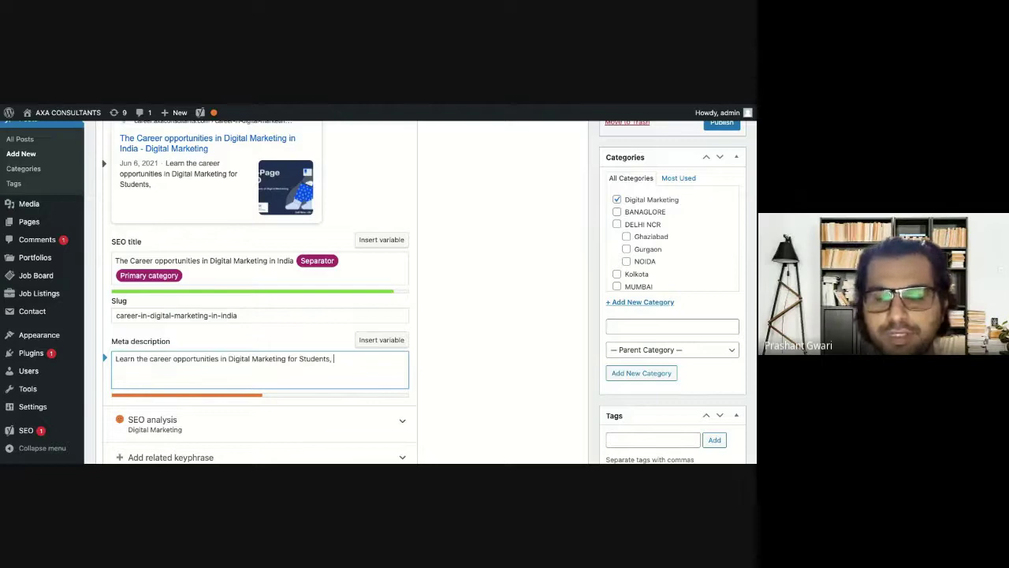
# Extend the audience list in the meta description with ", jobseekers and working professionals" after "Students"
pyautogui.write(', jobsee')
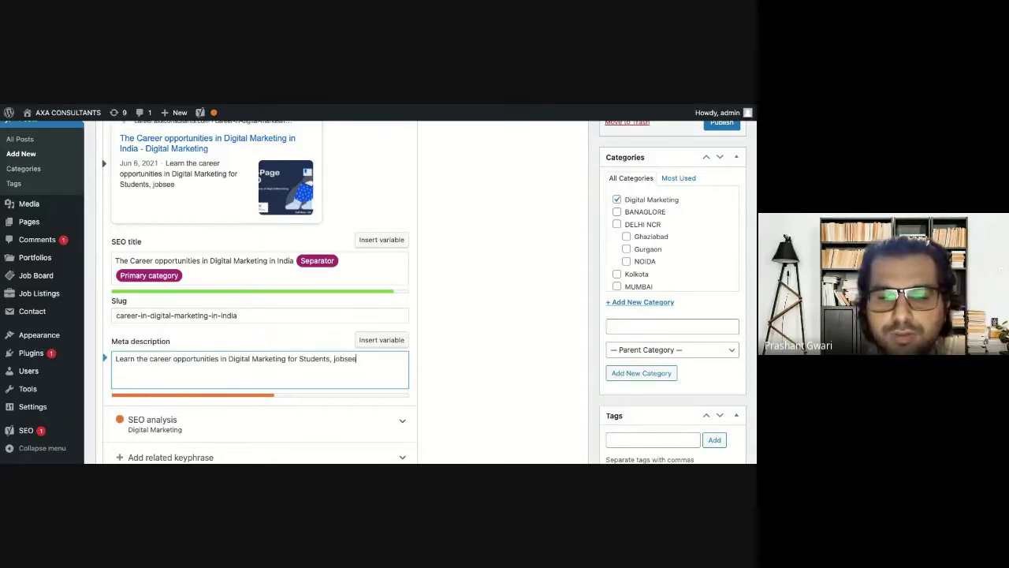
pyautogui.write('kers')
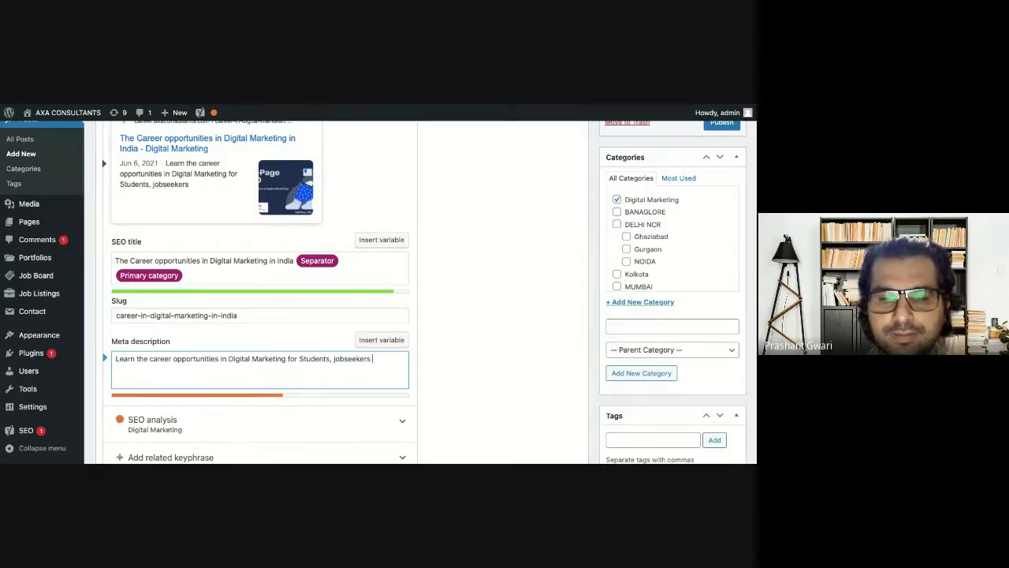
pyautogui.write(' and')
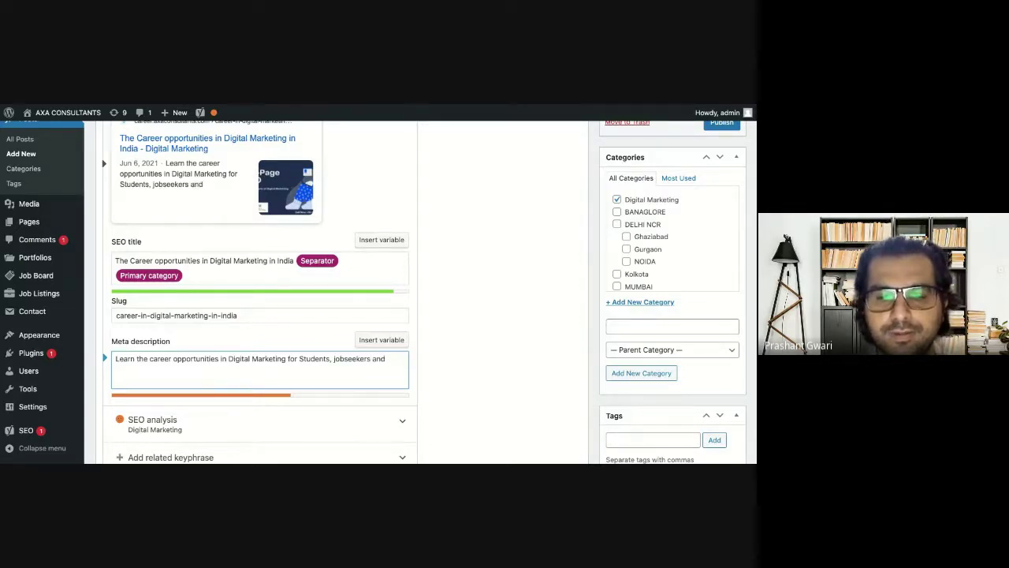
pyautogui.write(' working')
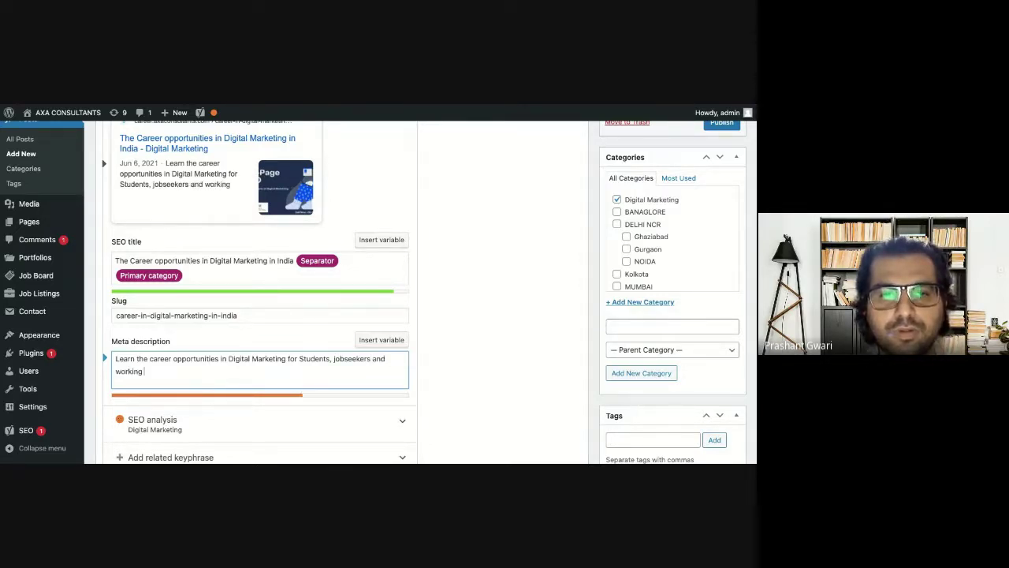
pyautogui.write(' pro')
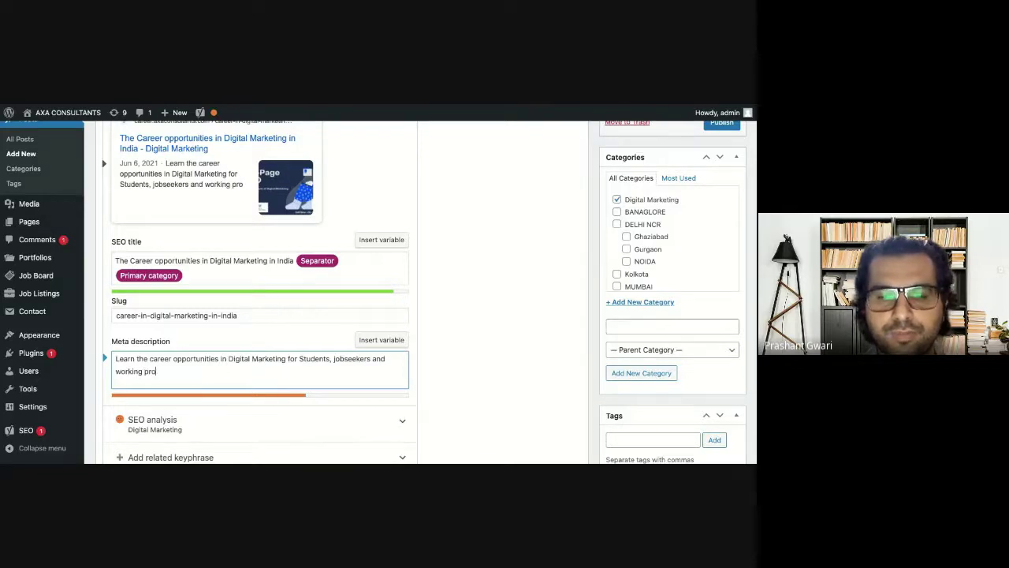
pyautogui.write('fessional')
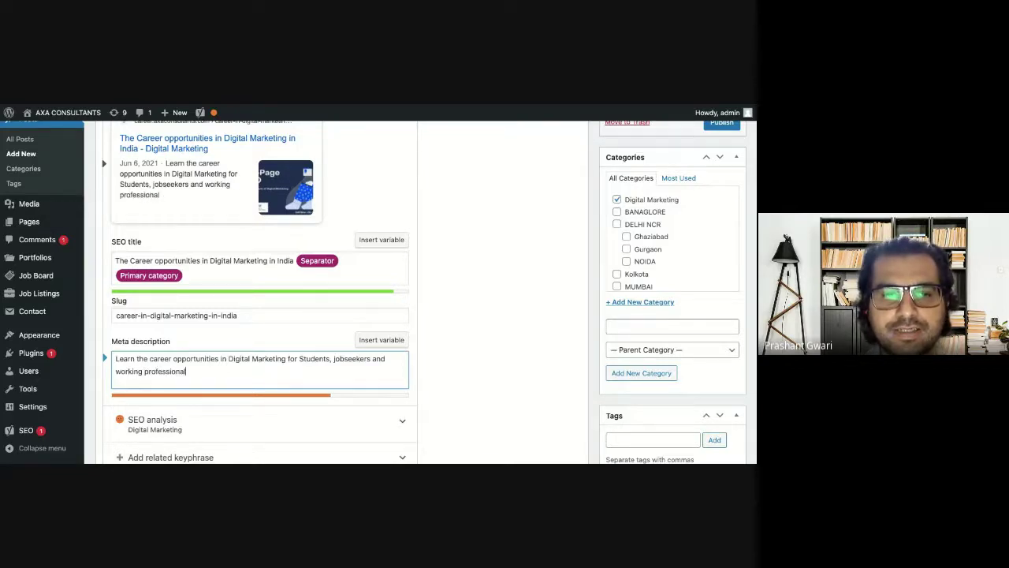
pyautogui.write('s')
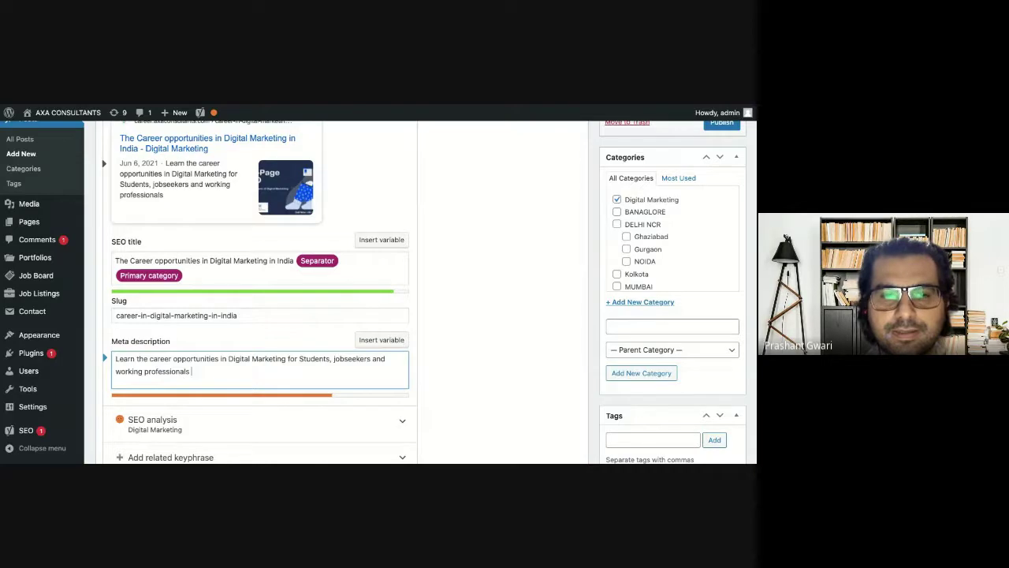
# Finish the meta description with "in India.", correcting the spelling of "India"
pyautogui.write(' in')
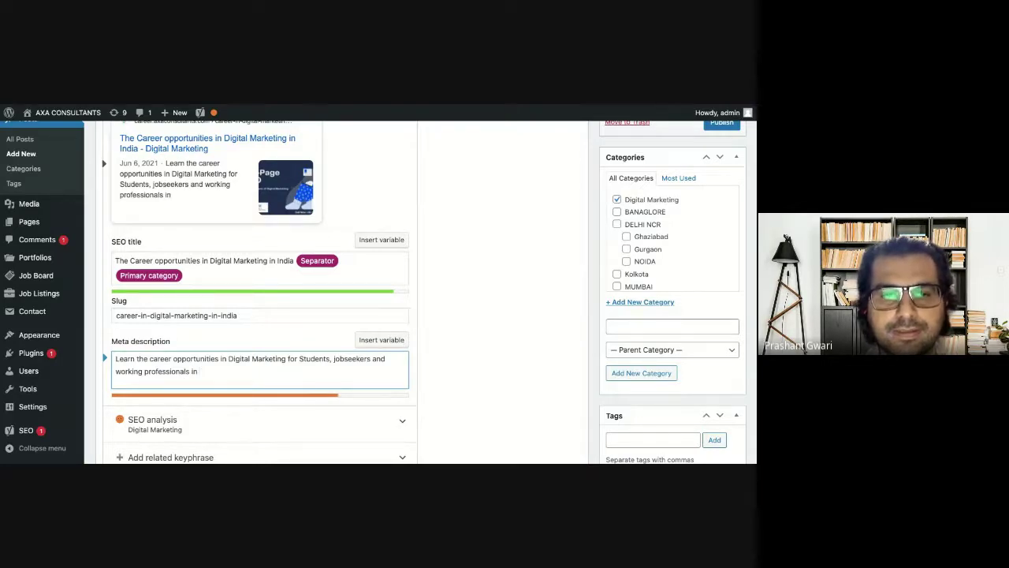
pyautogui.write(' Inida')
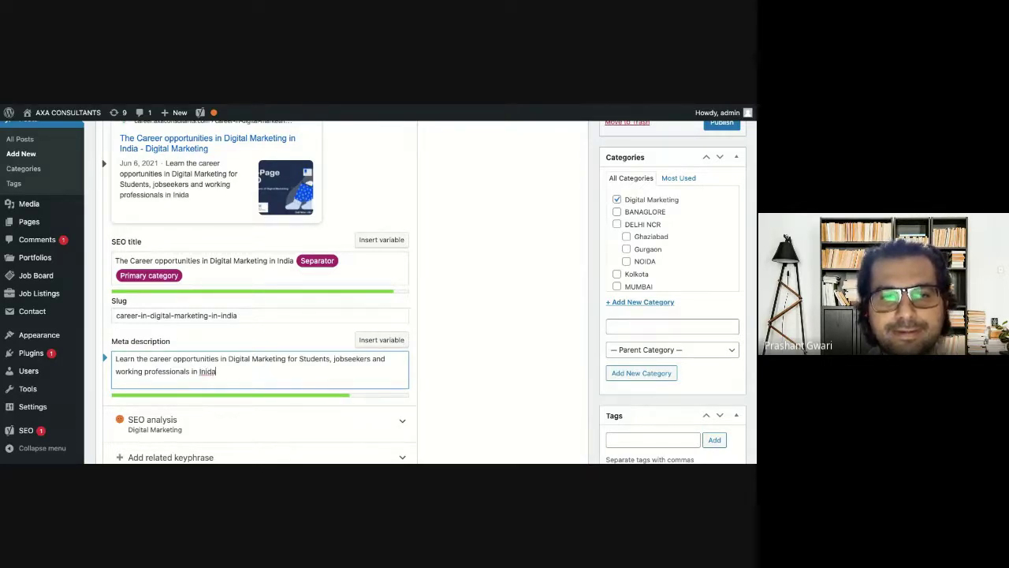
pyautogui.press('BackSpace')
pyautogui.press('BackSpace')
pyautogui.press('BackSpace')
pyautogui.press('BackSpace')
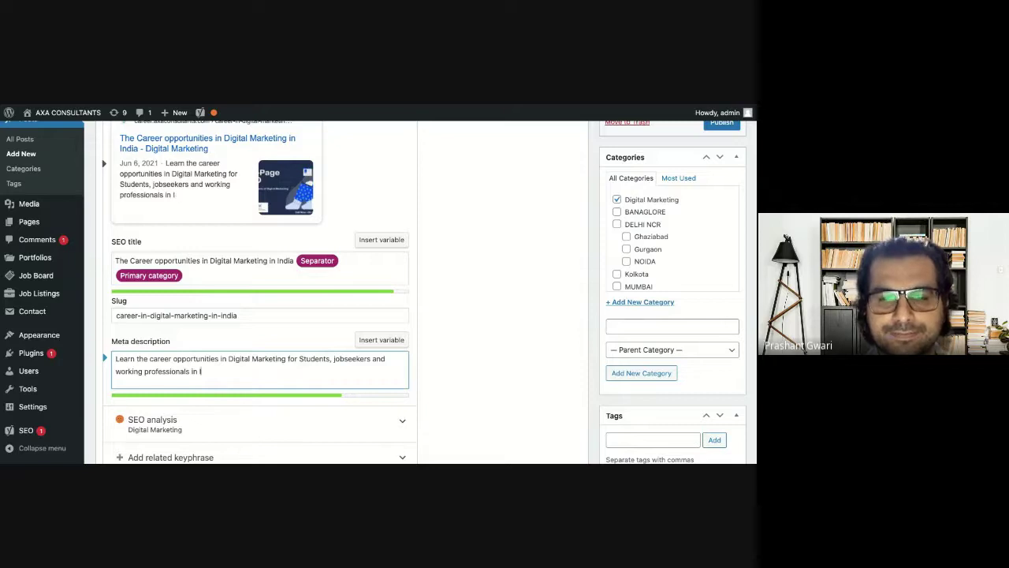
pyautogui.write('dia')
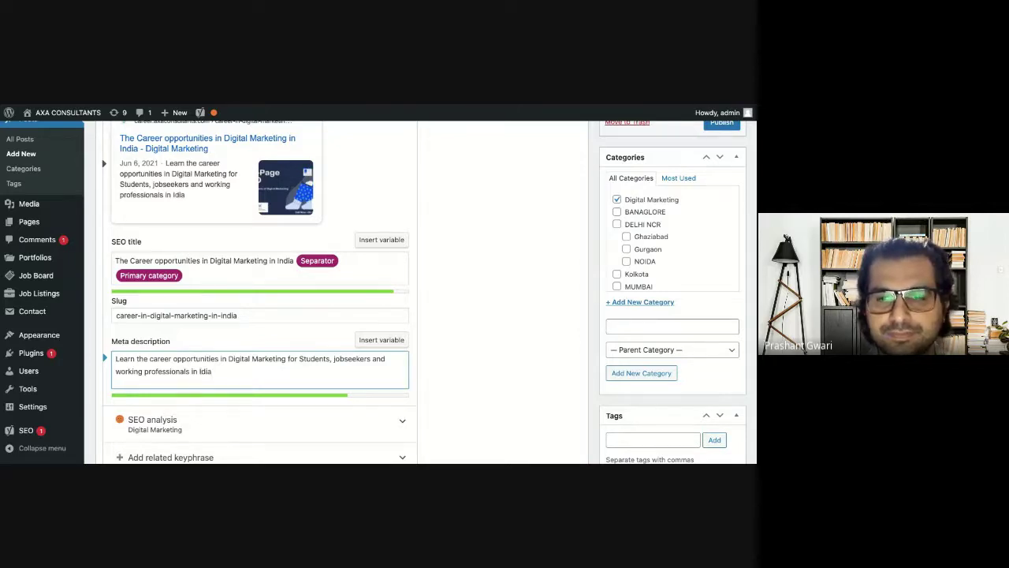
pyautogui.press('BackSpace')
pyautogui.press('BackSpace')
pyautogui.press('BackSpace')
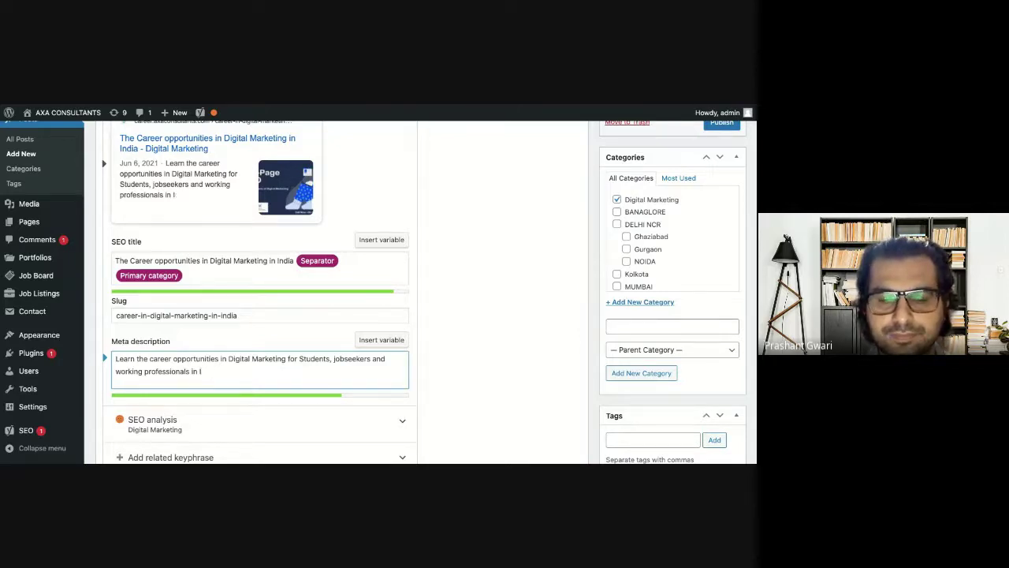
pyautogui.write('ndia')
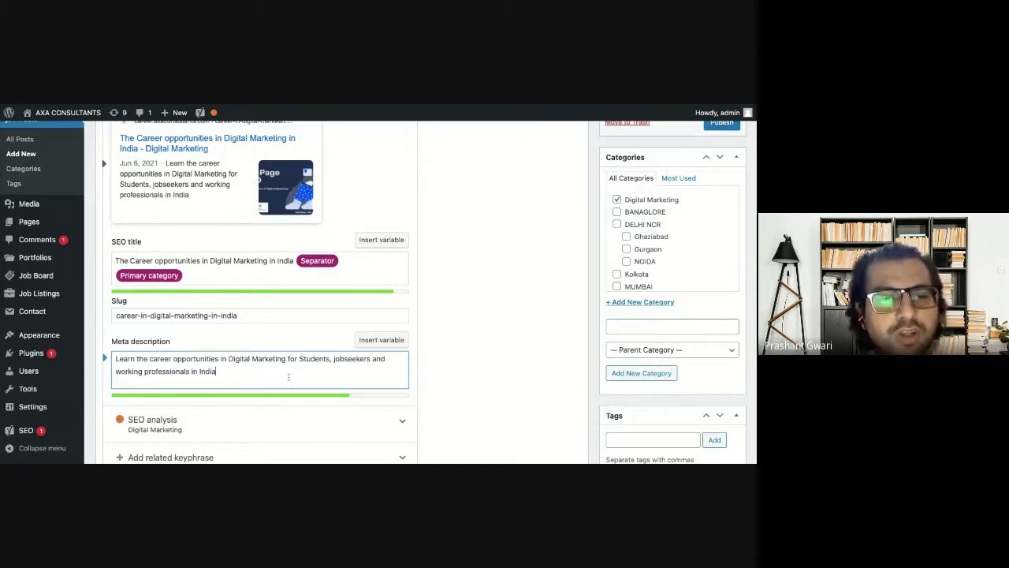
pyautogui.write('.')
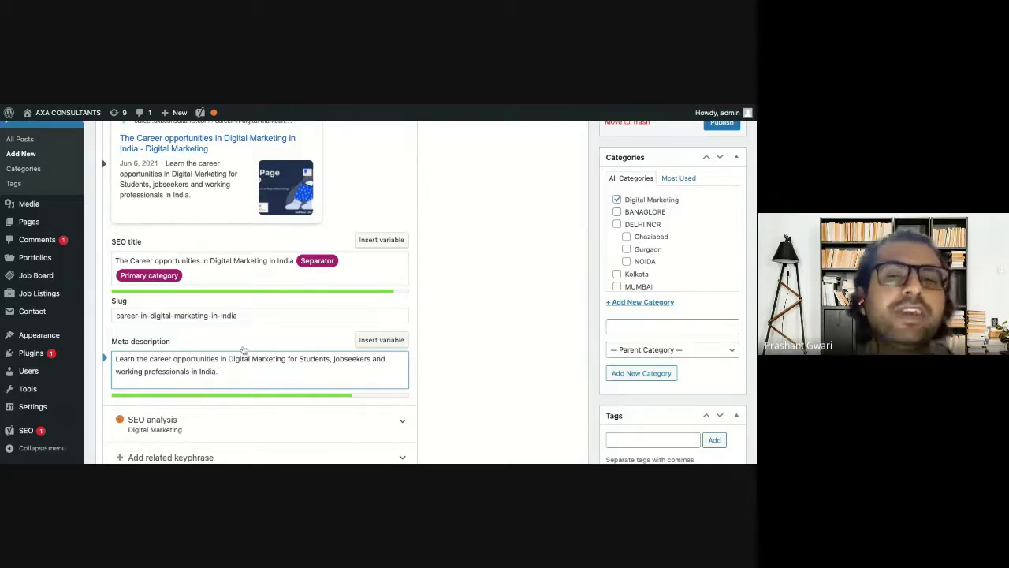
# Review the post's Google preview together with its SEO title, slug and meta description
pyautogui.scroll(2, 243, 349)
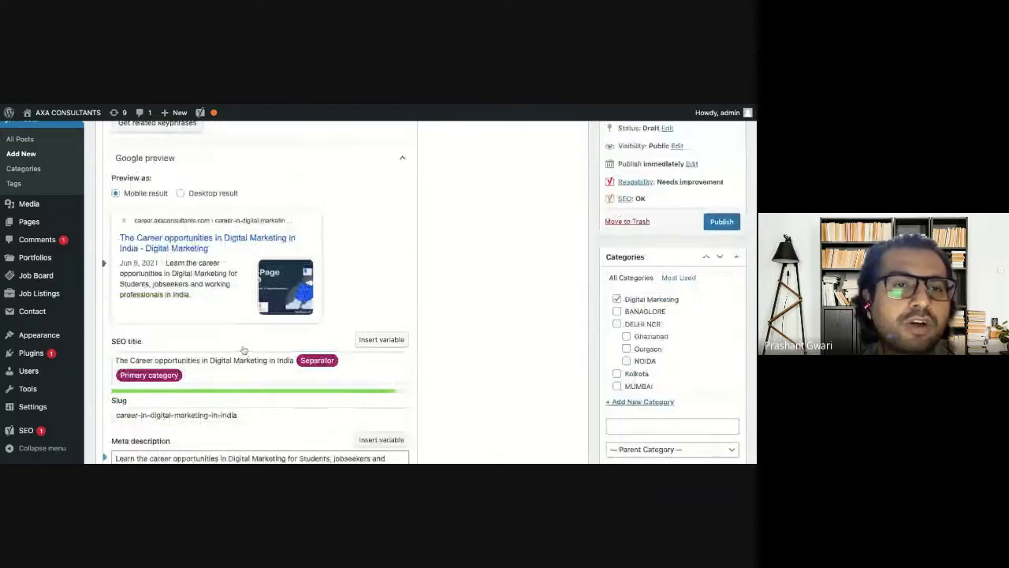
pyautogui.scroll(10, 244, 349)
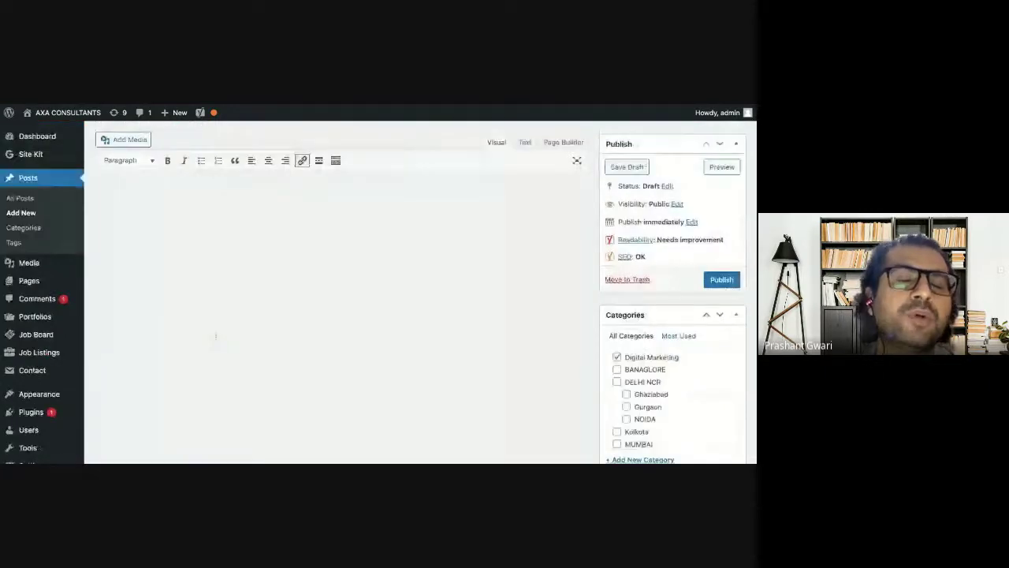
pyautogui.scroll(-10, 215, 336)
pyautogui.scroll(-3, 216, 336)
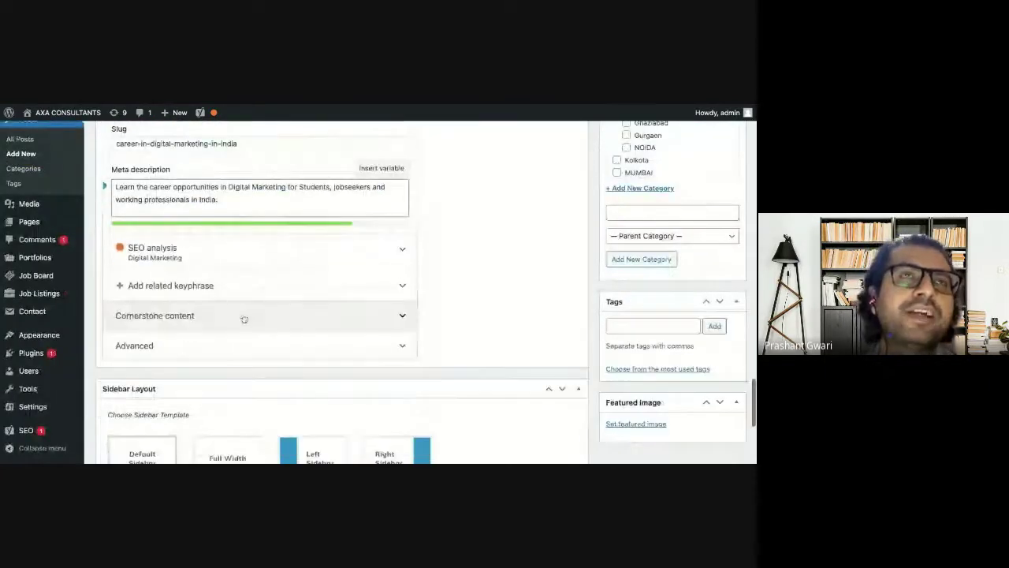
pyautogui.scroll(3, 244, 319)
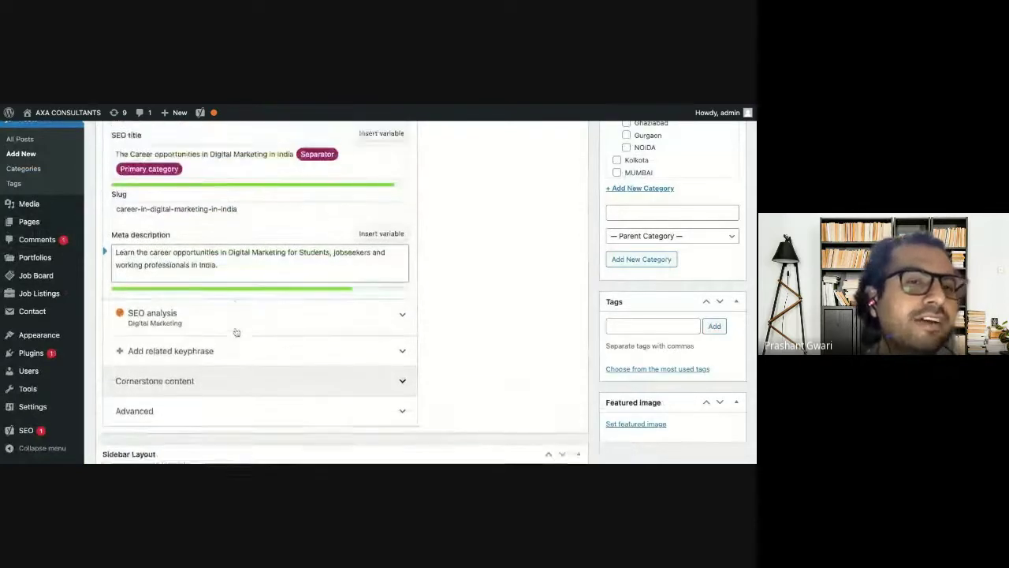
pyautogui.scroll(1, 235, 332)
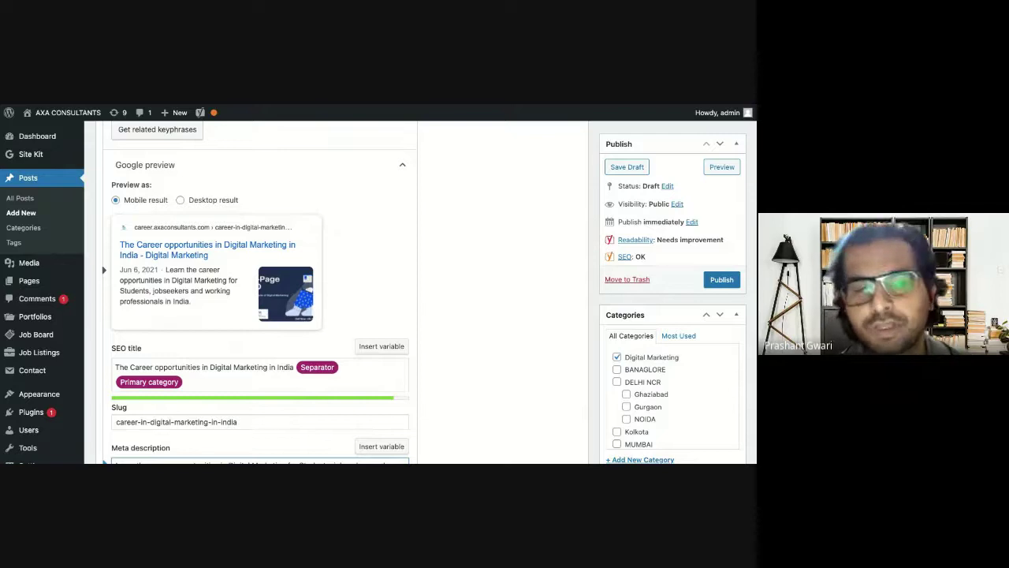
pyautogui.scroll(-1, 256, 292)
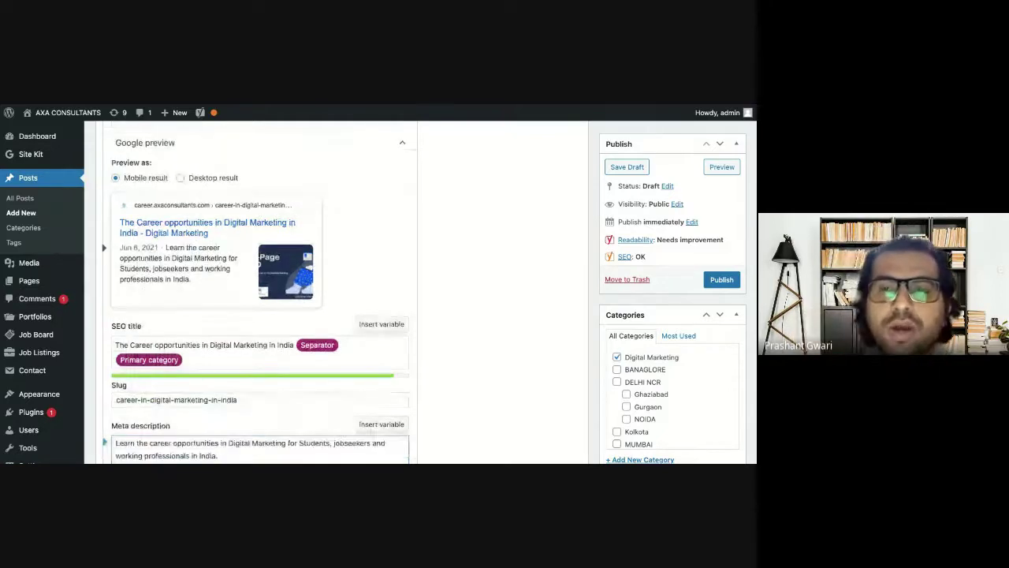
# Expand the Yoast SEO analysis for the focus keyphrase and examine its problems, improvements and good results
pyautogui.scroll(-3, 256, 292)
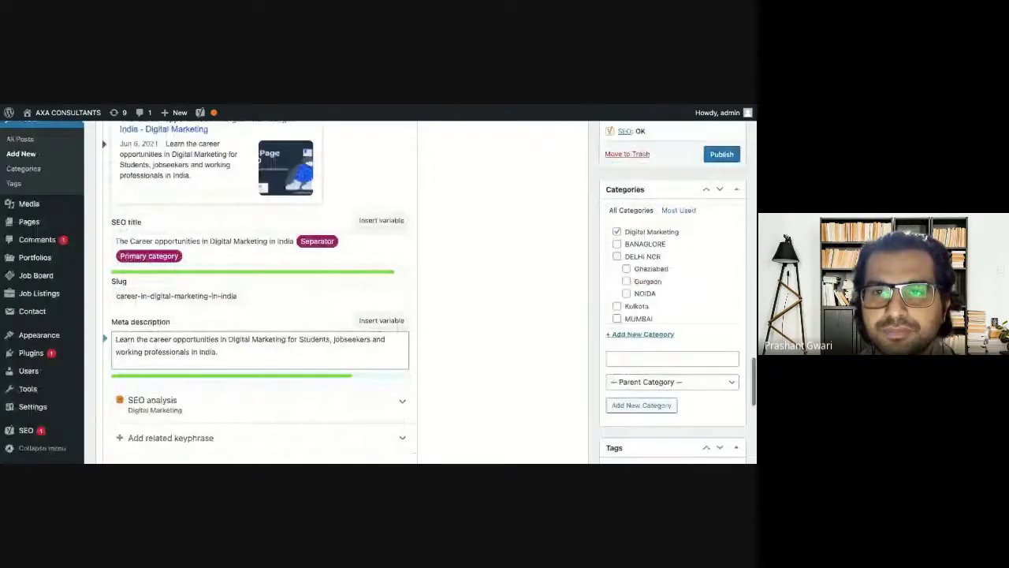
pyautogui.scroll(-1, 256, 315)
pyautogui.scroll(-2, 158, 310)
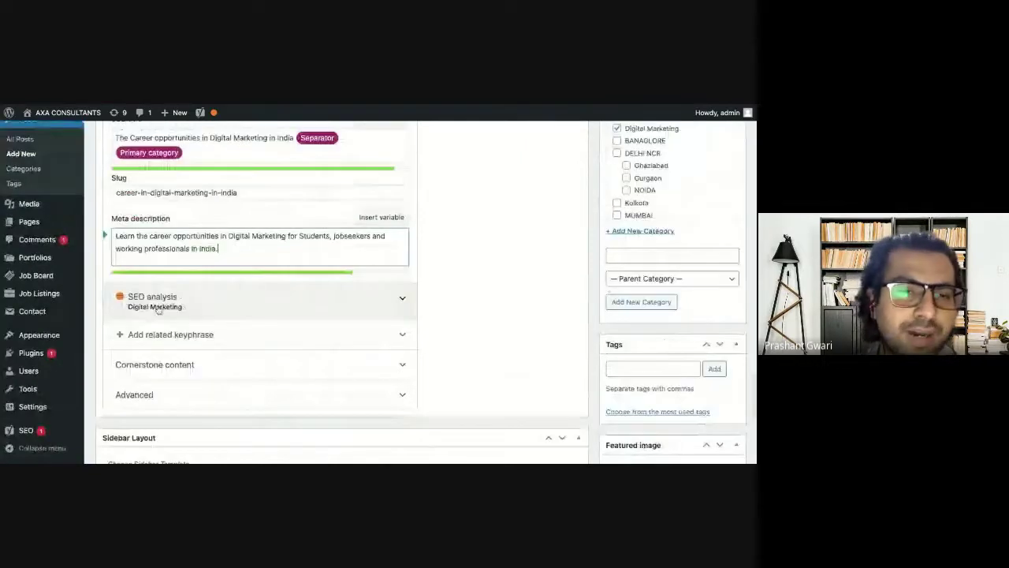
pyautogui.click(158, 310)
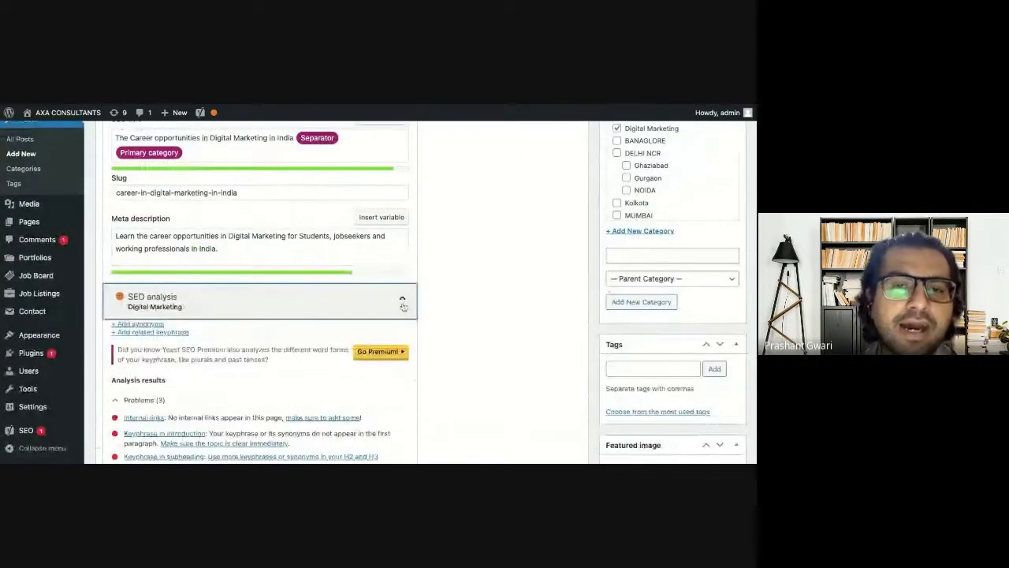
pyautogui.scroll(6, 192, 377)
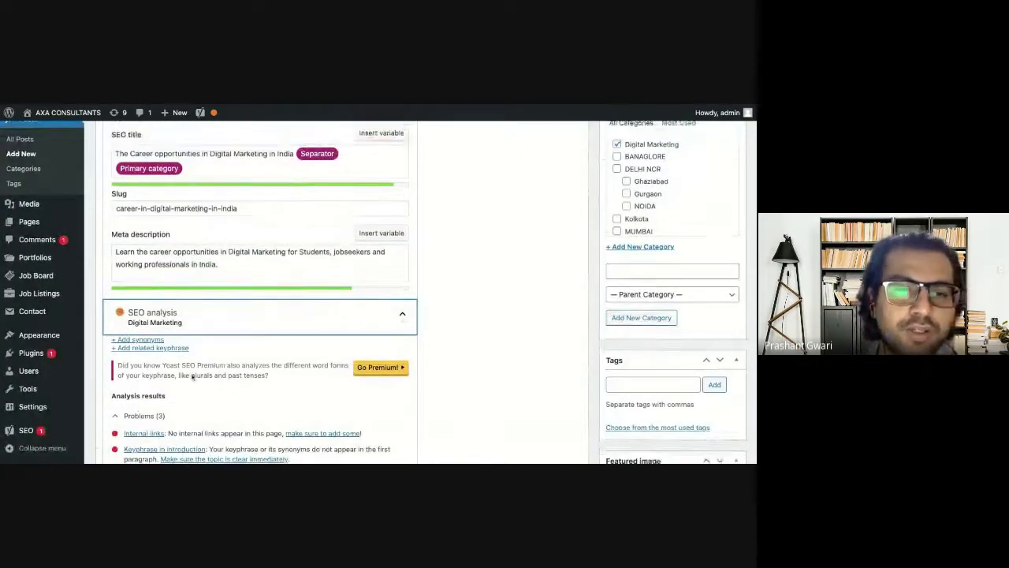
pyautogui.scroll(3, 156, 272)
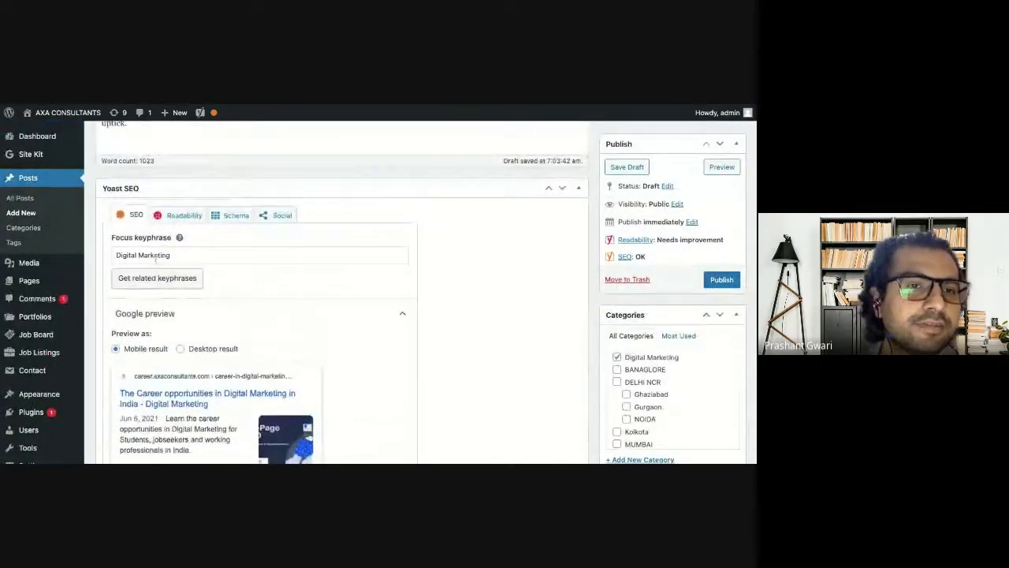
pyautogui.scroll(-8, 225, 313)
pyautogui.scroll(-5, 224, 312)
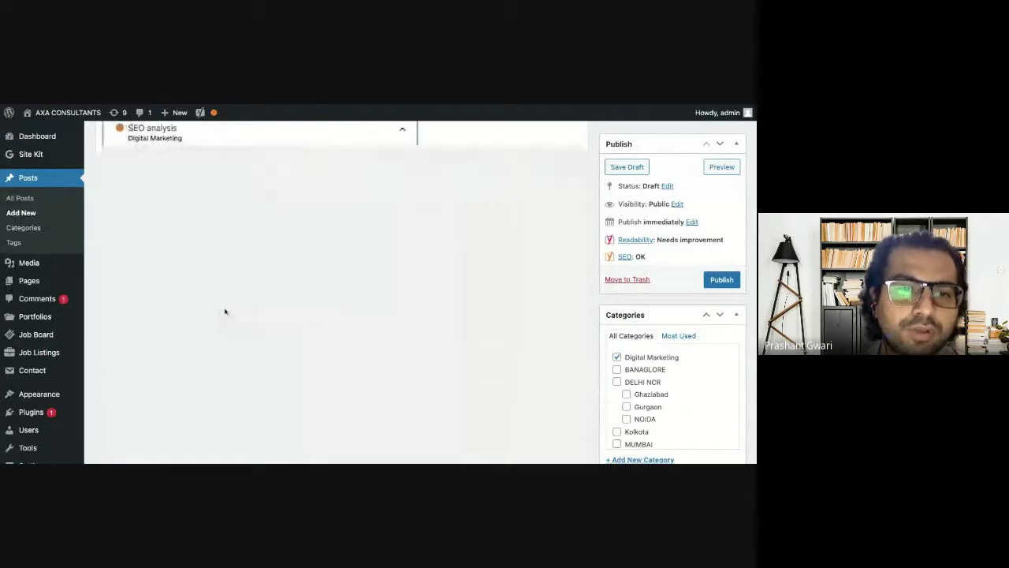
pyautogui.scroll(-2, 114, 363)
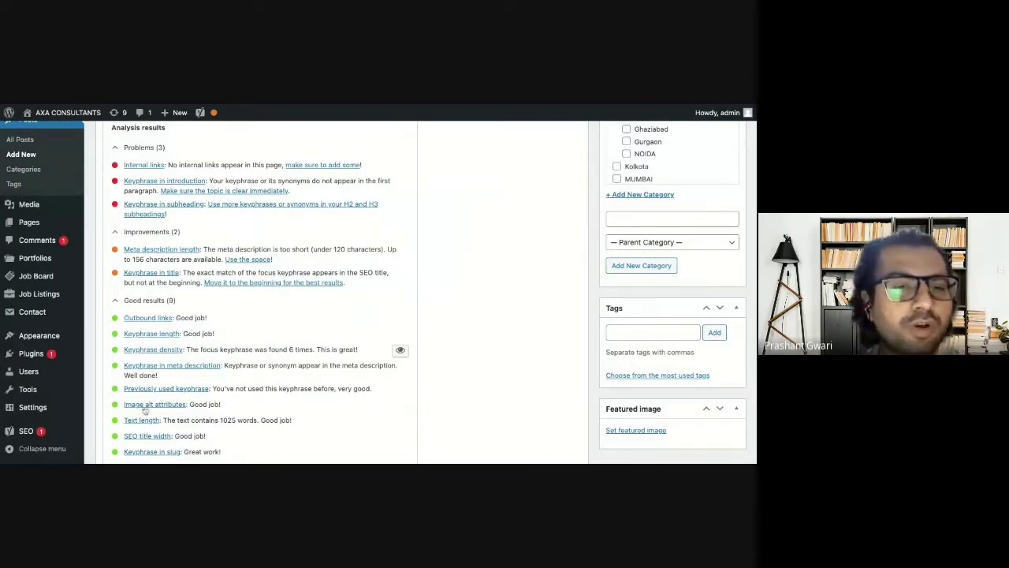
pyautogui.scroll(1, 214, 319)
pyautogui.scroll(1, 213, 320)
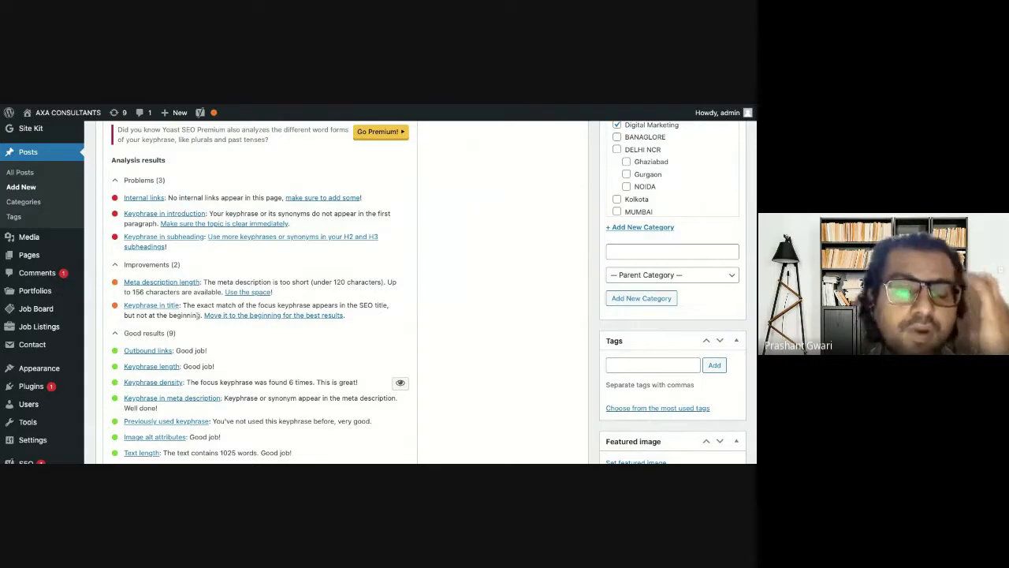
pyautogui.scroll(1, 198, 315)
pyautogui.scroll(1, 170, 299)
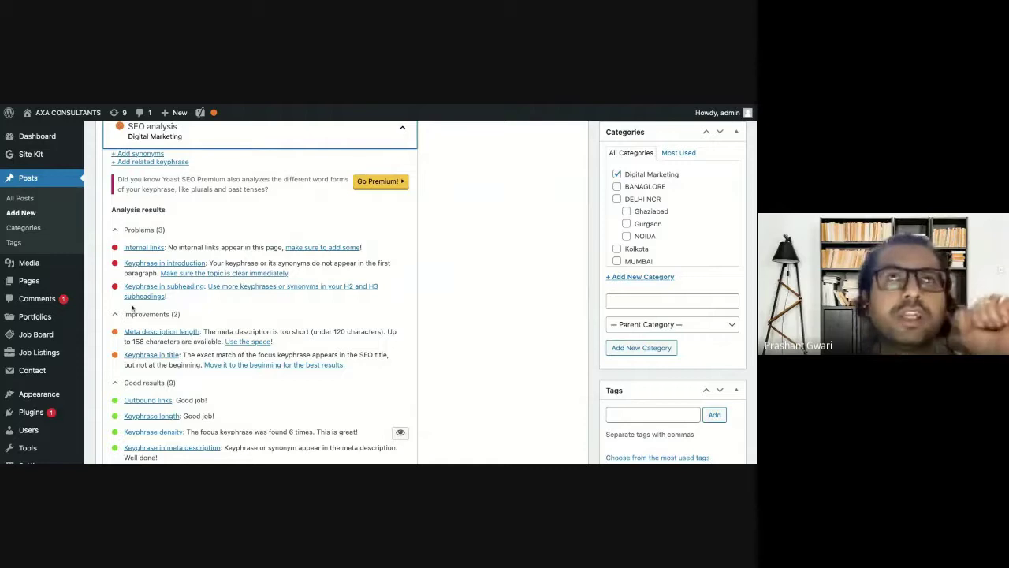
pyautogui.scroll(2, 135, 313)
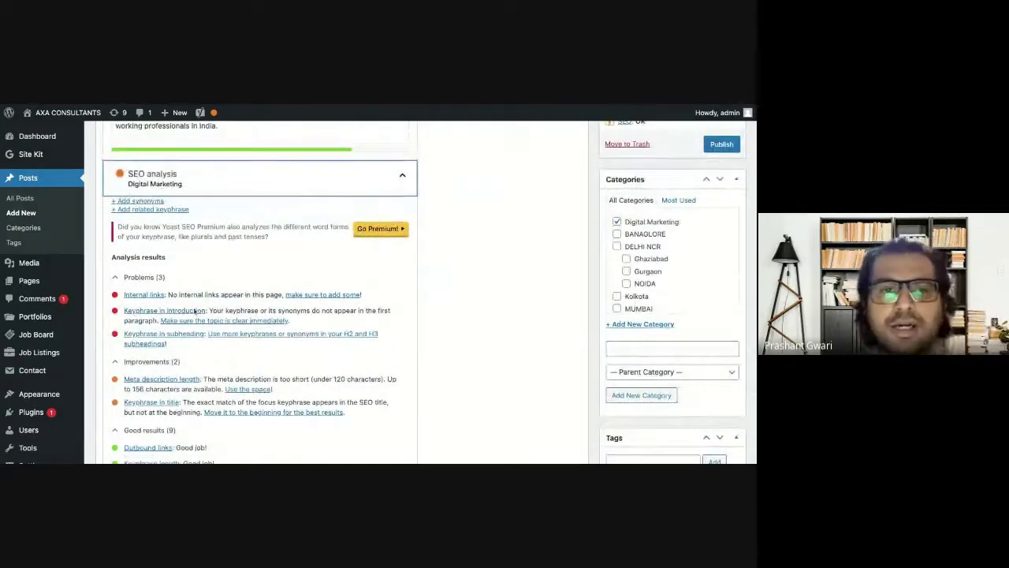
# Read through the post's introduction, subheadings and body paragraphs to check how the focus keyphrase is used
pyautogui.scroll(2, 193, 307)
pyautogui.scroll(5, 339, 292)
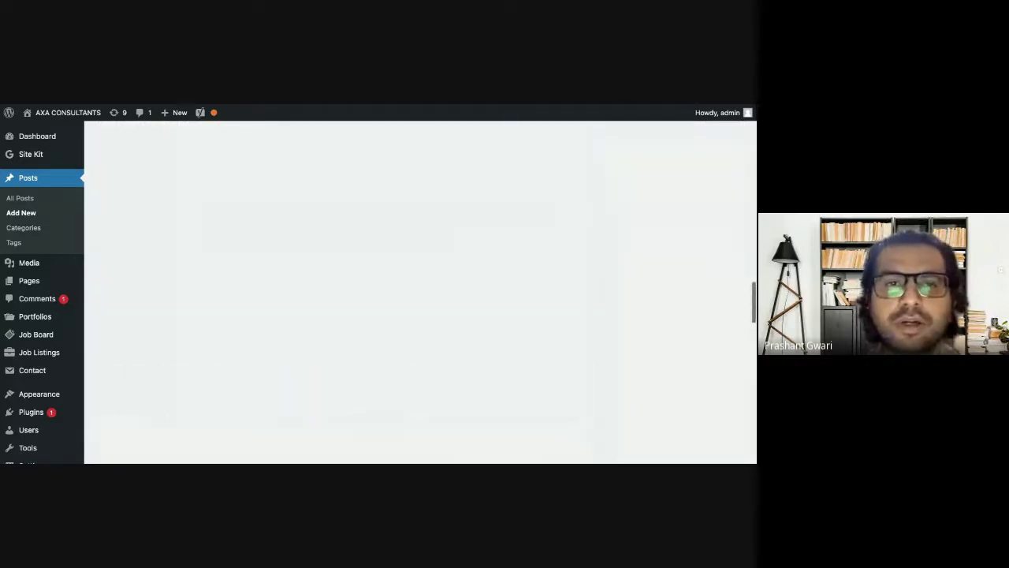
pyautogui.scroll(2, 205, 224)
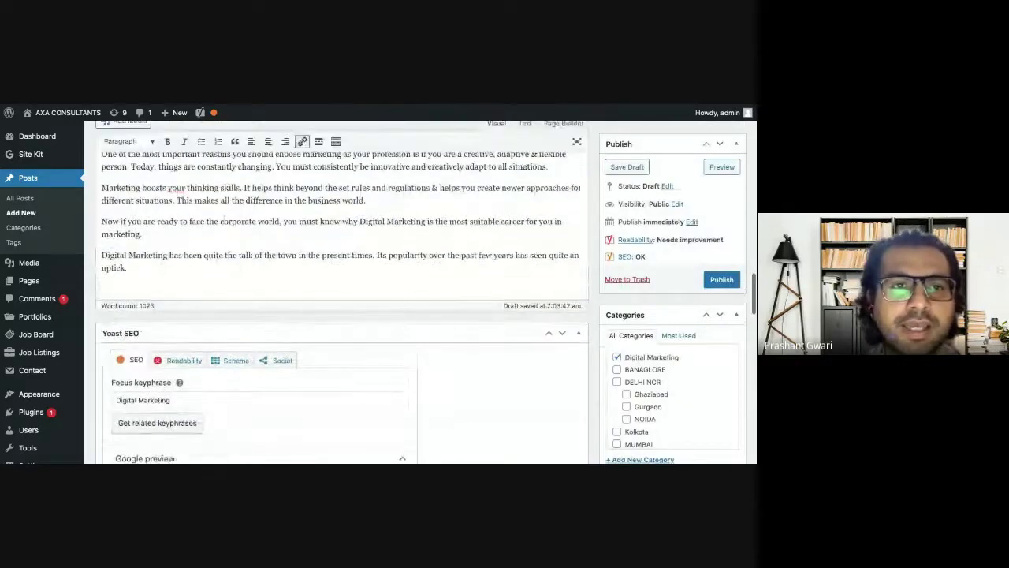
pyautogui.scroll(2, 205, 223)
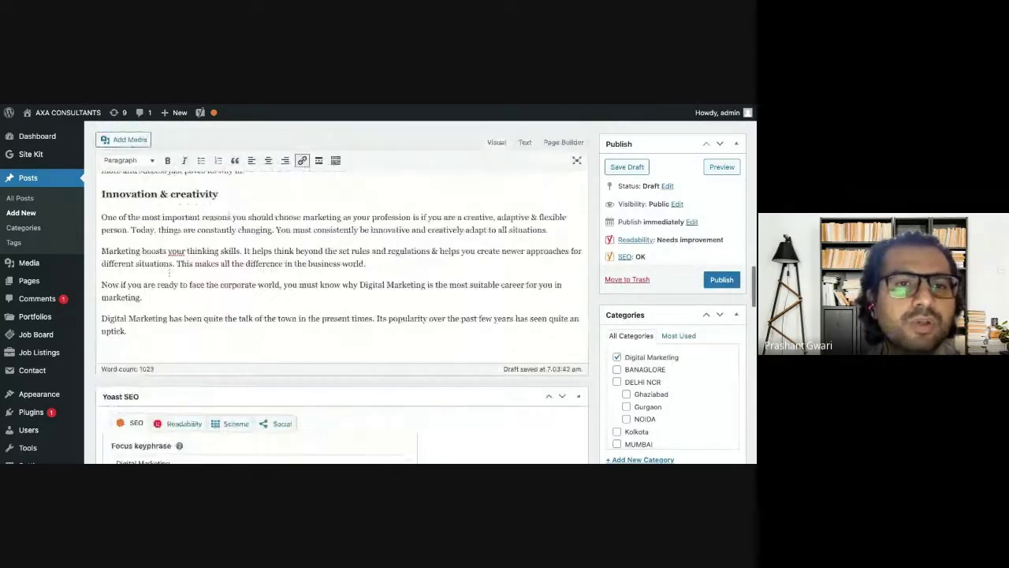
pyautogui.scroll(4, 254, 282)
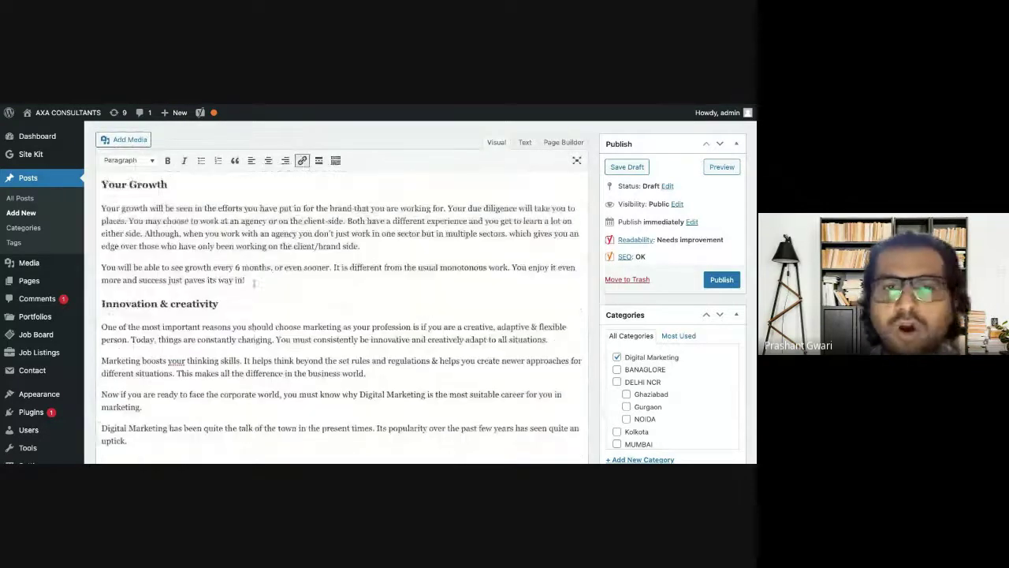
pyautogui.scroll(-10, 254, 282)
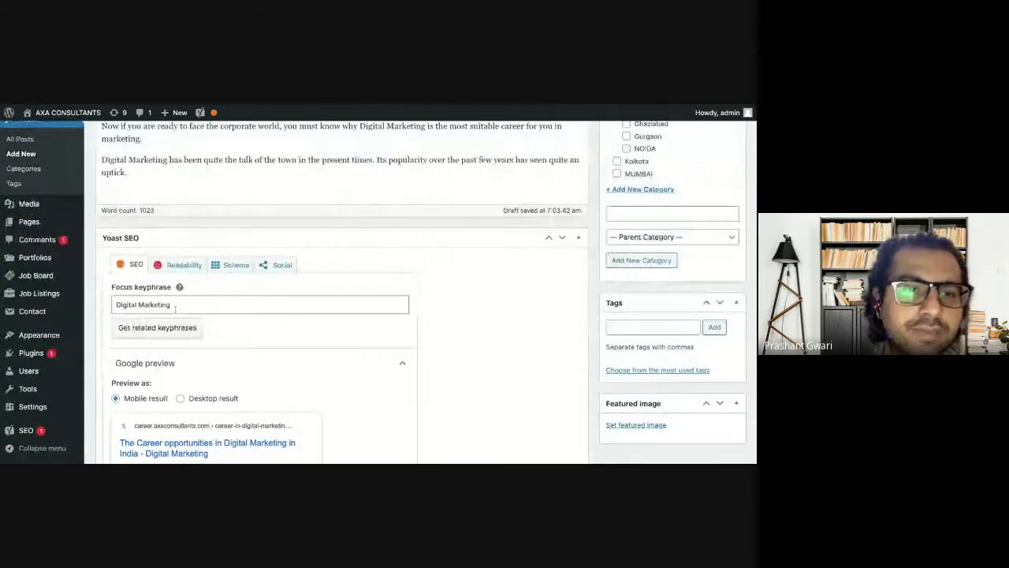
pyautogui.scroll(9, 175, 308)
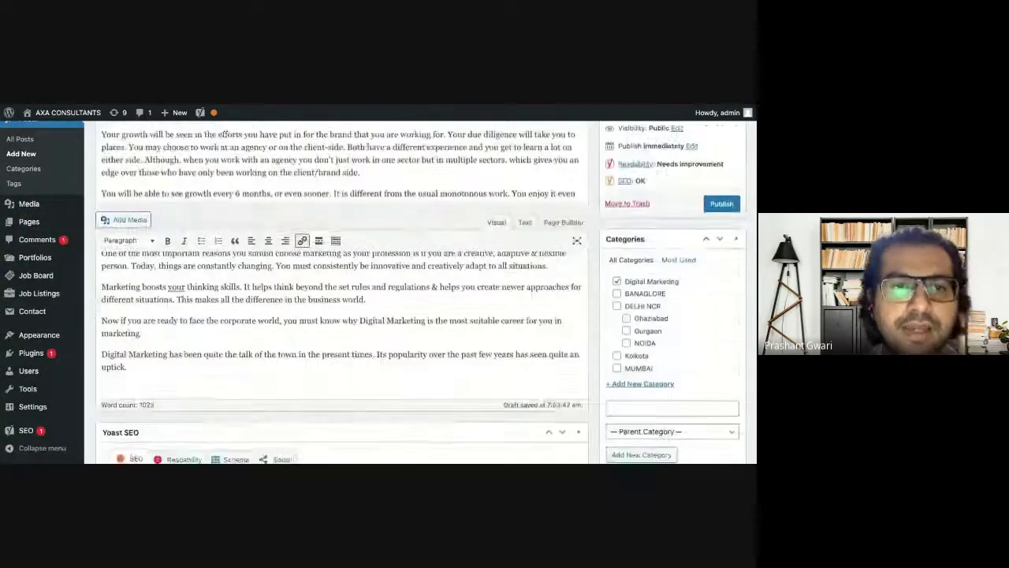
pyautogui.scroll(4, 179, 245)
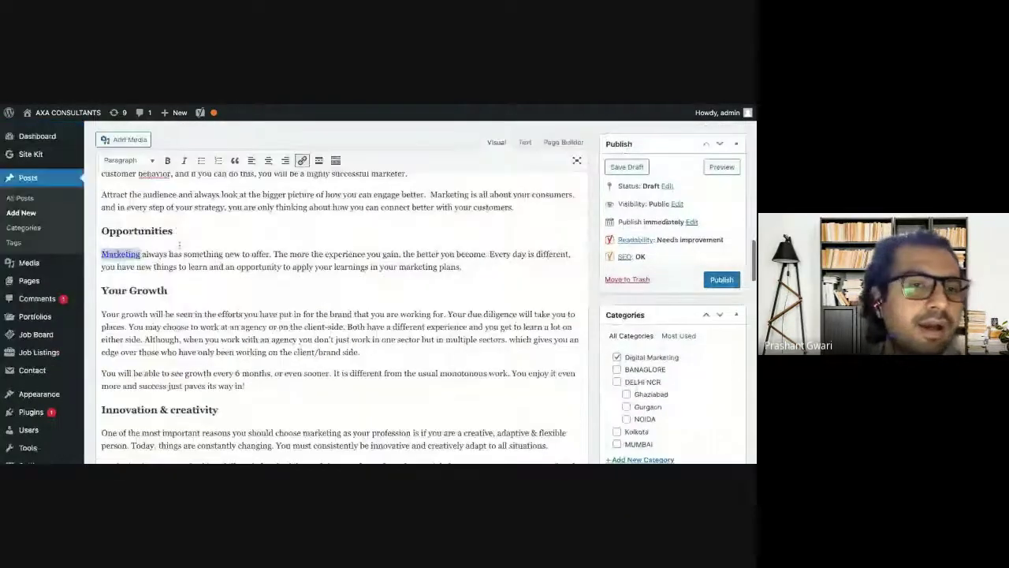
pyautogui.click(180, 244)
pyautogui.scroll(3, 180, 245)
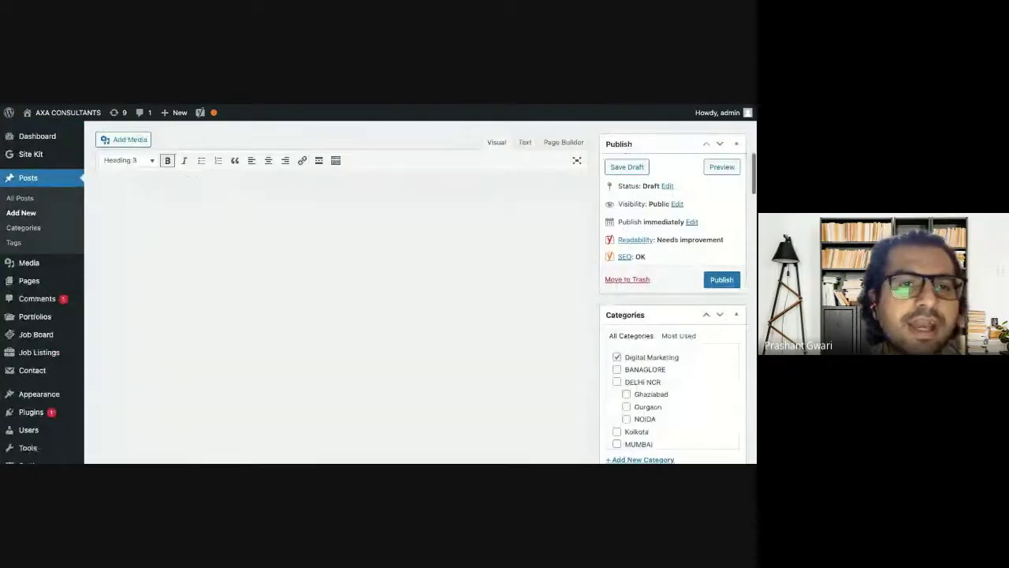
pyautogui.scroll(5, 378, 284)
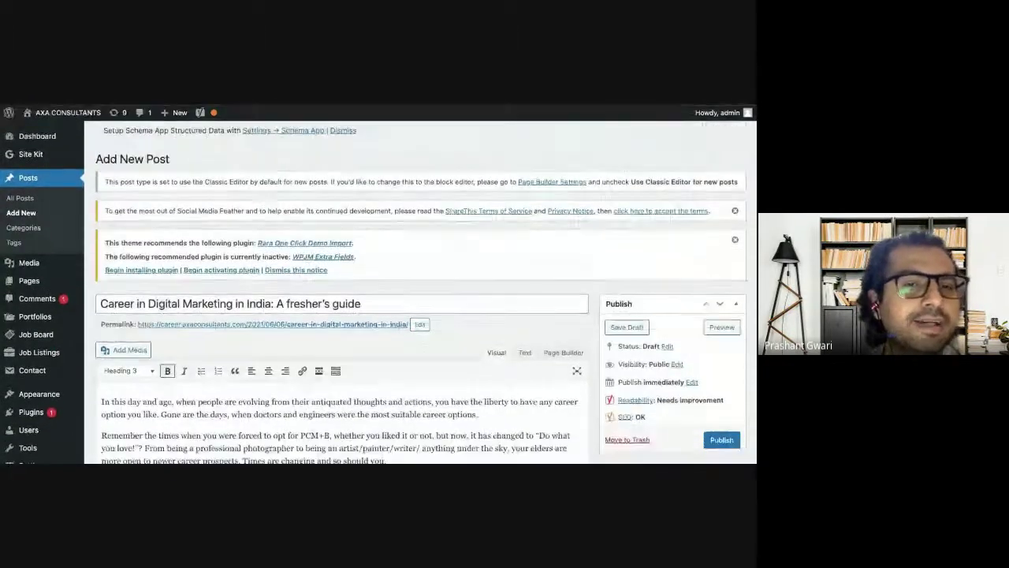
pyautogui.scroll(-3, 201, 372)
pyautogui.scroll(-6, 201, 372)
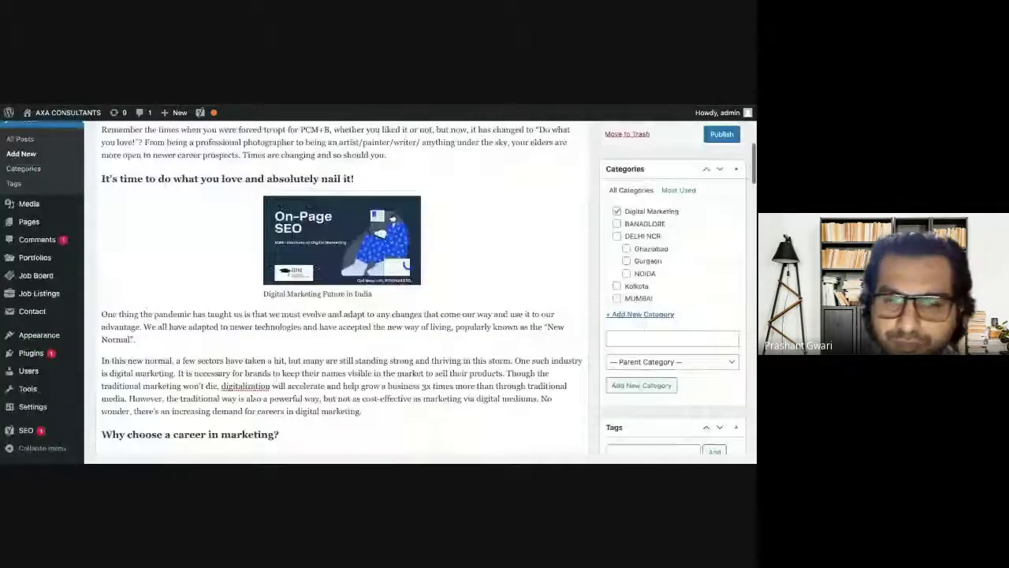
pyautogui.scroll(-3, 282, 342)
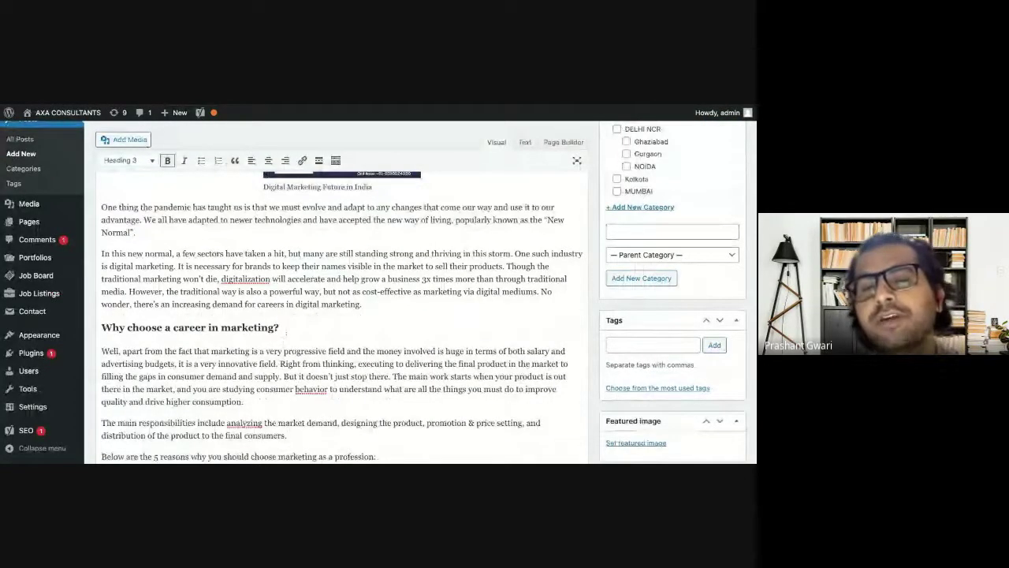
pyautogui.scroll(4, 282, 294)
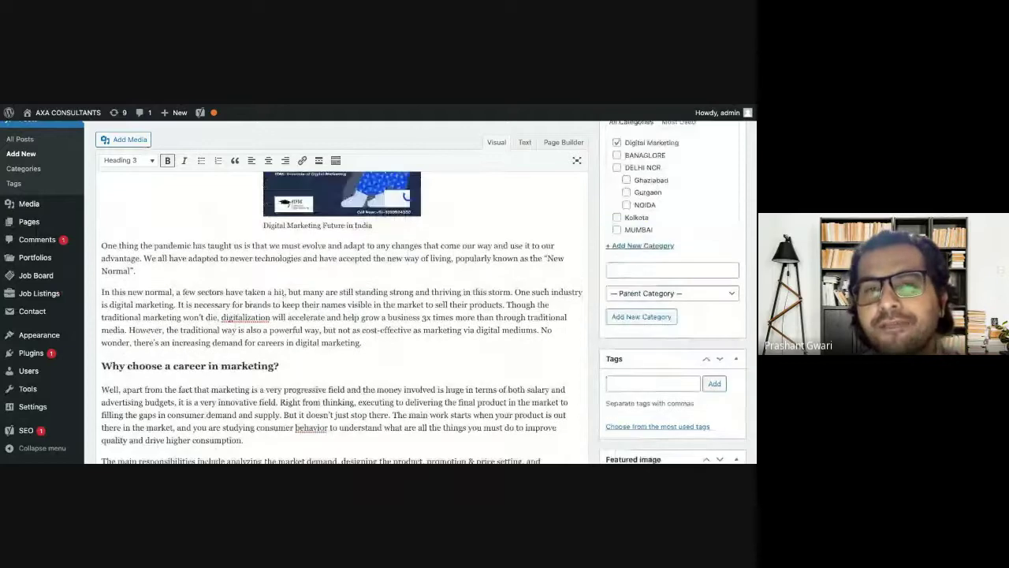
pyautogui.scroll(-4, 282, 293)
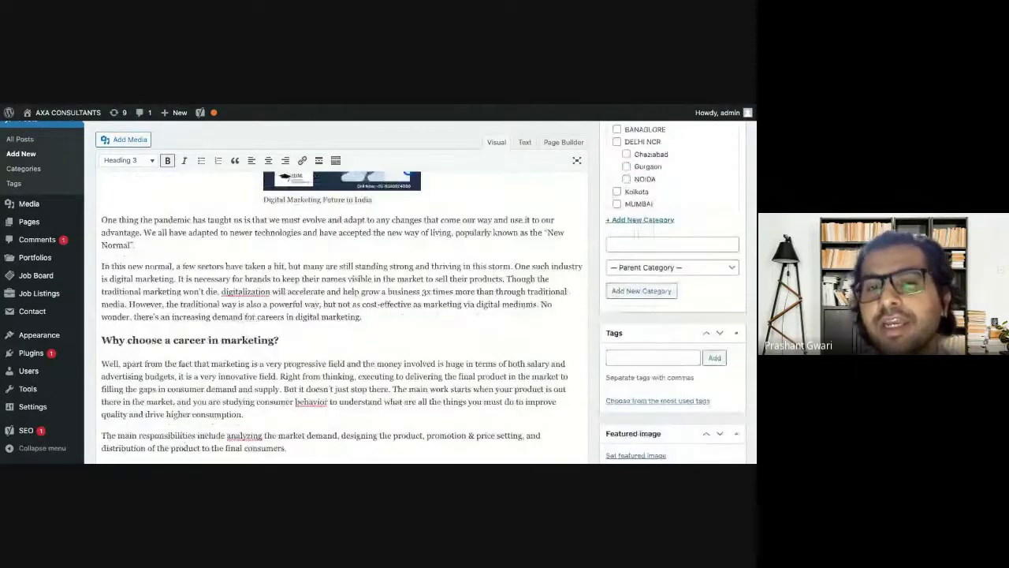
pyautogui.scroll(-4, 339, 315)
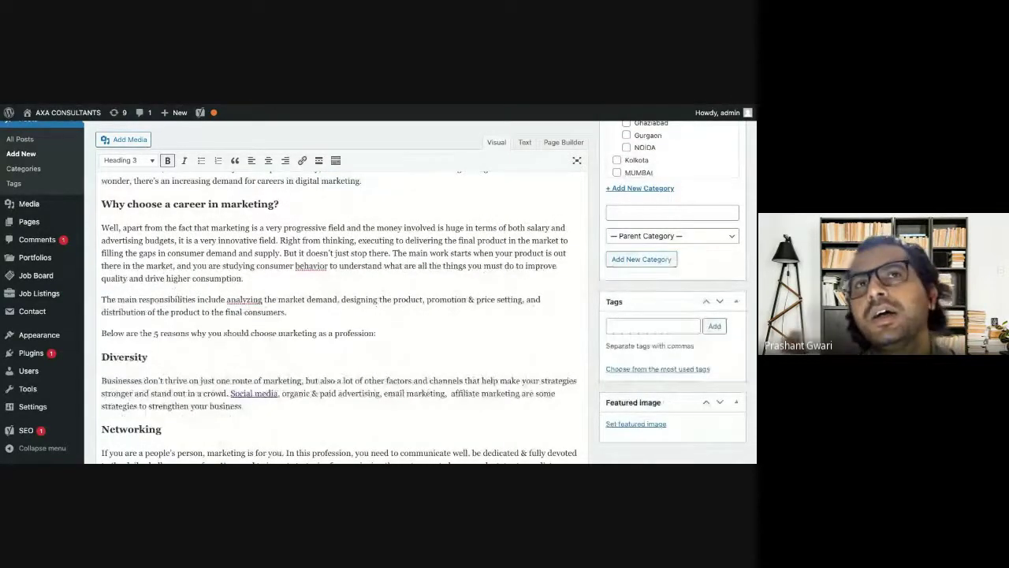
pyautogui.scroll(-6, 339, 316)
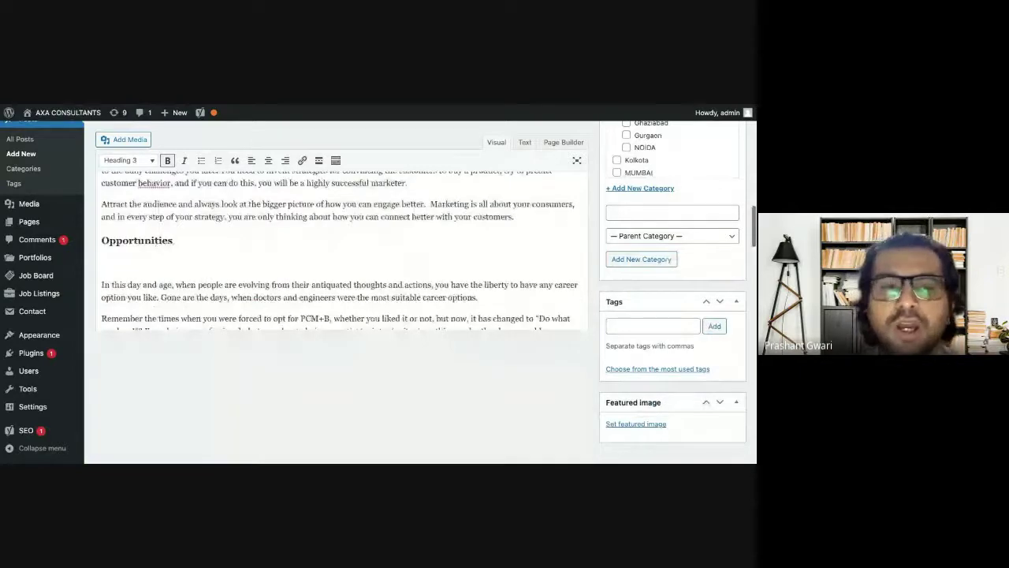
# Re-examine the SEO analysis results alongside the meta description, slug, SEO title, Google preview and focus keyphrase
pyautogui.scroll(-5, 339, 316)
pyautogui.scroll(-2, 259, 338)
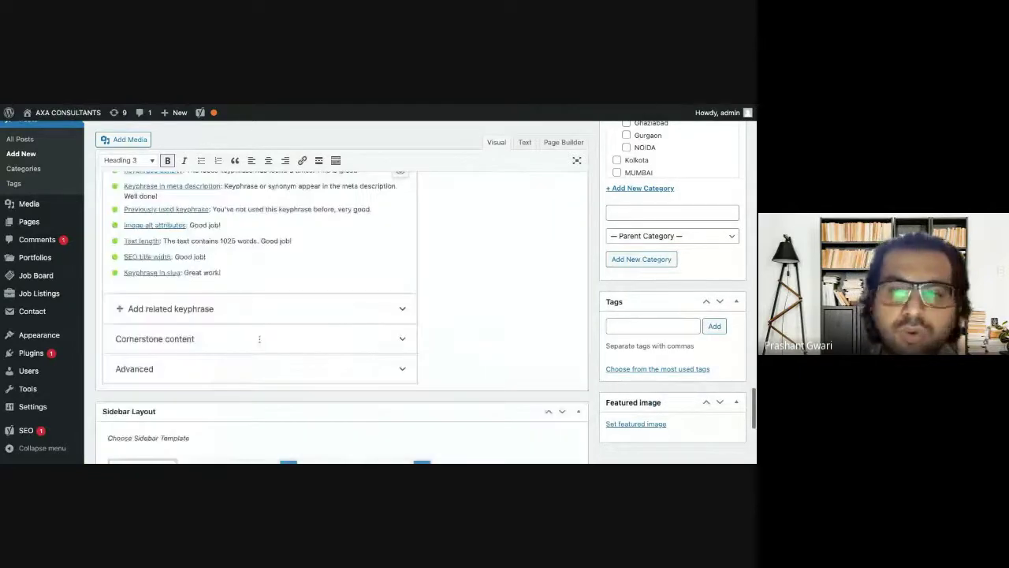
pyautogui.scroll(1, 177, 249)
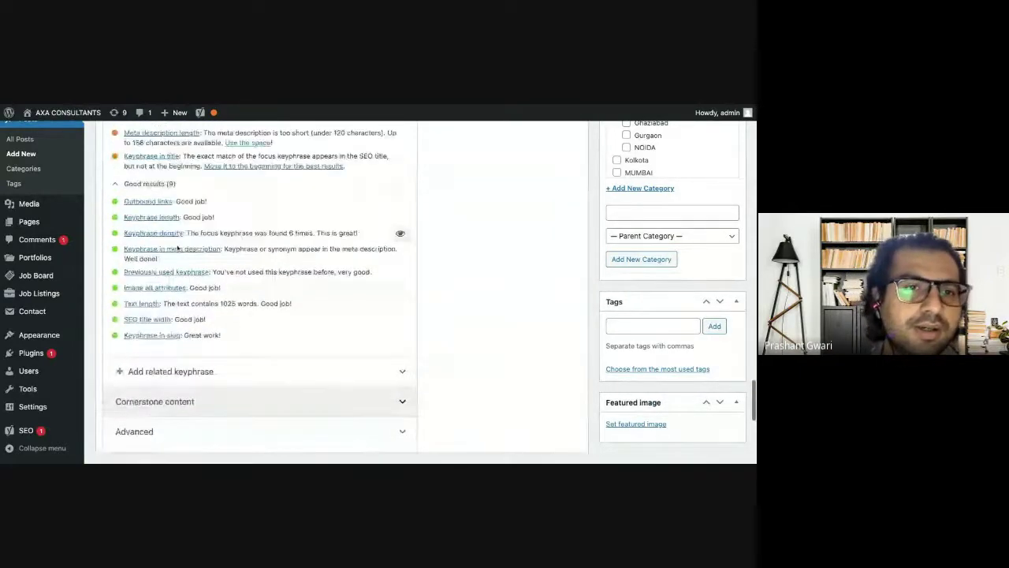
pyautogui.scroll(2, 178, 249)
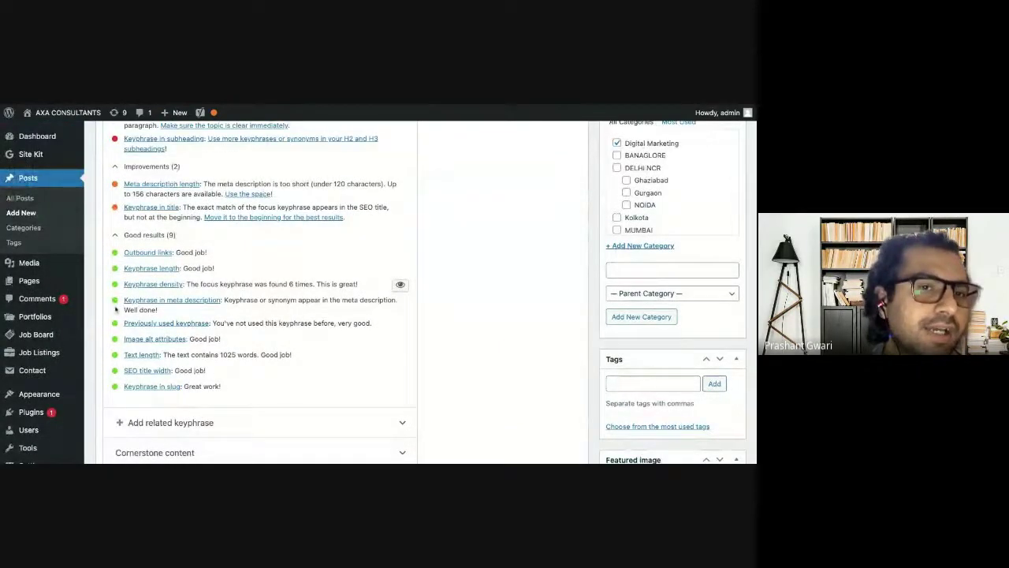
pyautogui.scroll(2, 115, 310)
pyautogui.scroll(1, 116, 310)
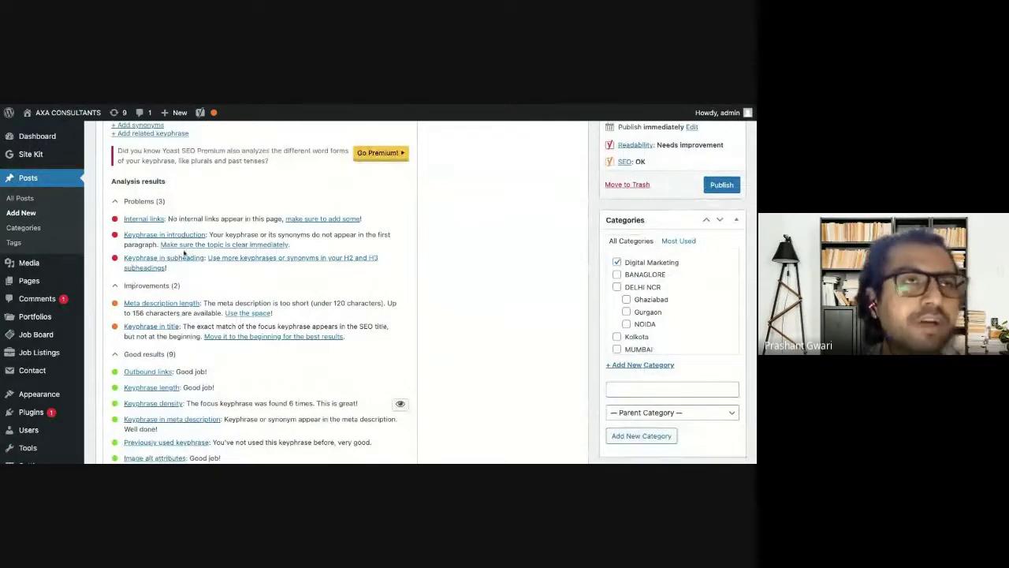
pyautogui.scroll(2, 168, 277)
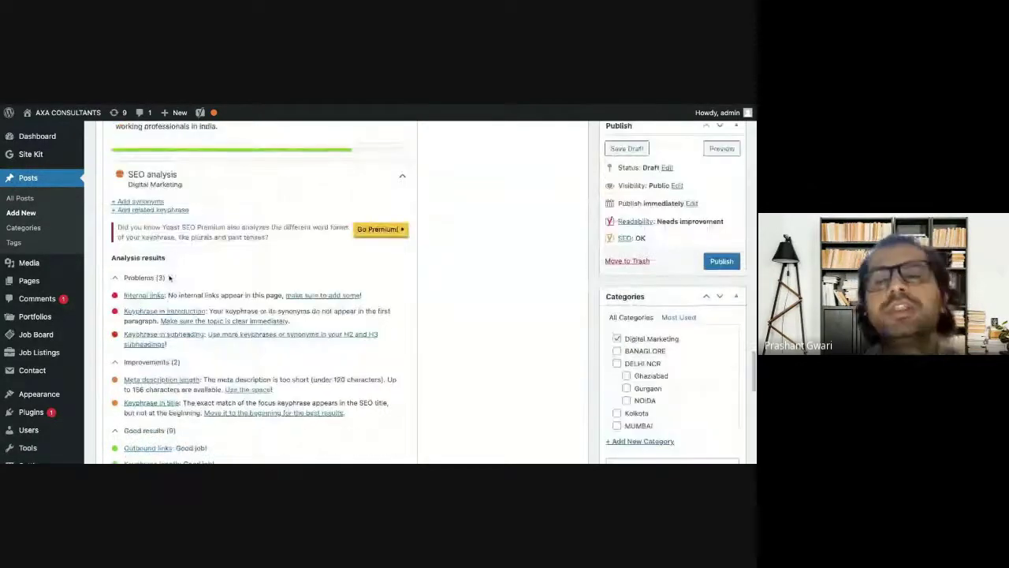
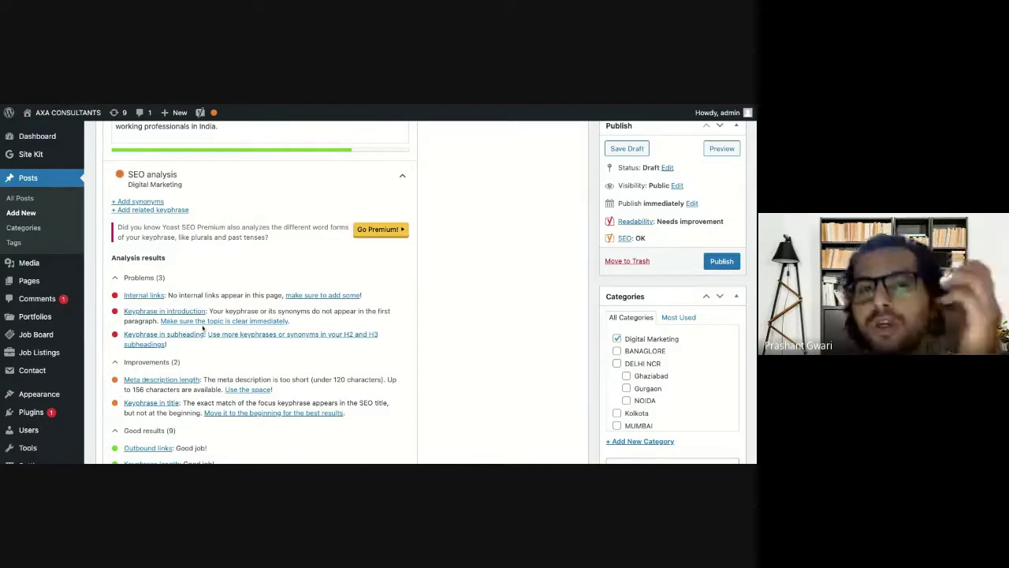
pyautogui.scroll(1, 202, 328)
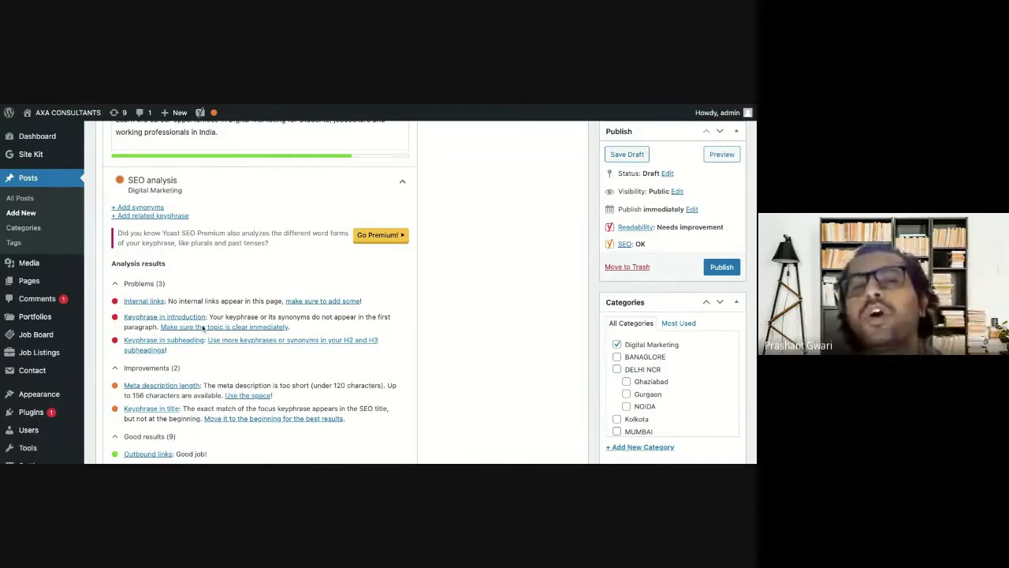
pyautogui.scroll(1, 220, 243)
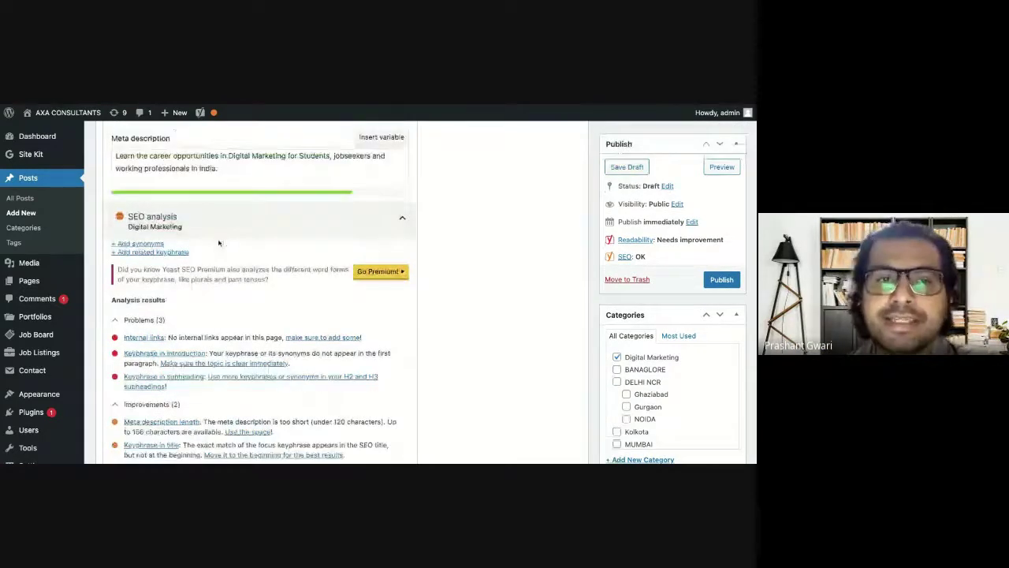
pyautogui.scroll(5, 221, 244)
pyautogui.scroll(3, 239, 246)
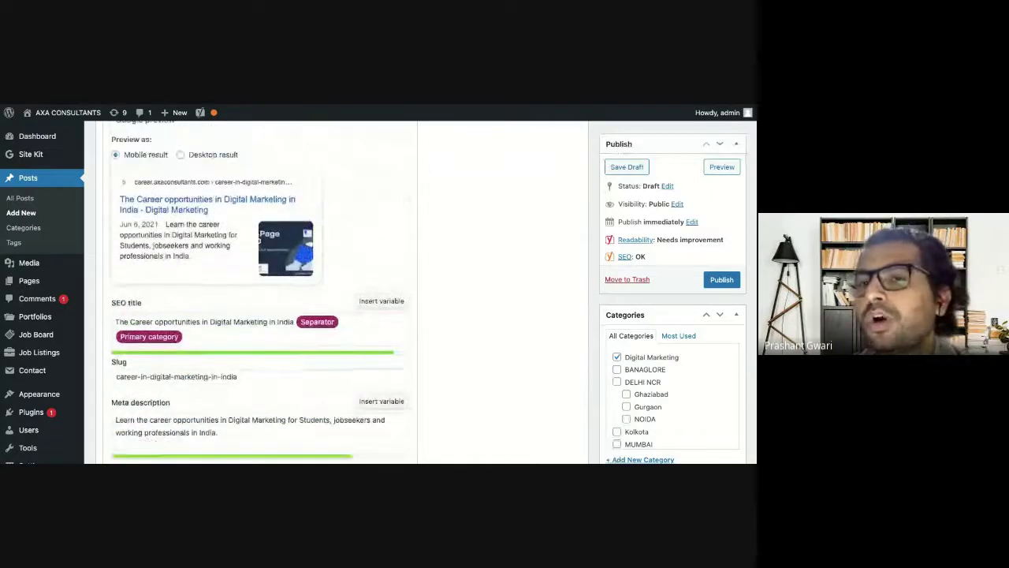
pyautogui.scroll(4, 181, 227)
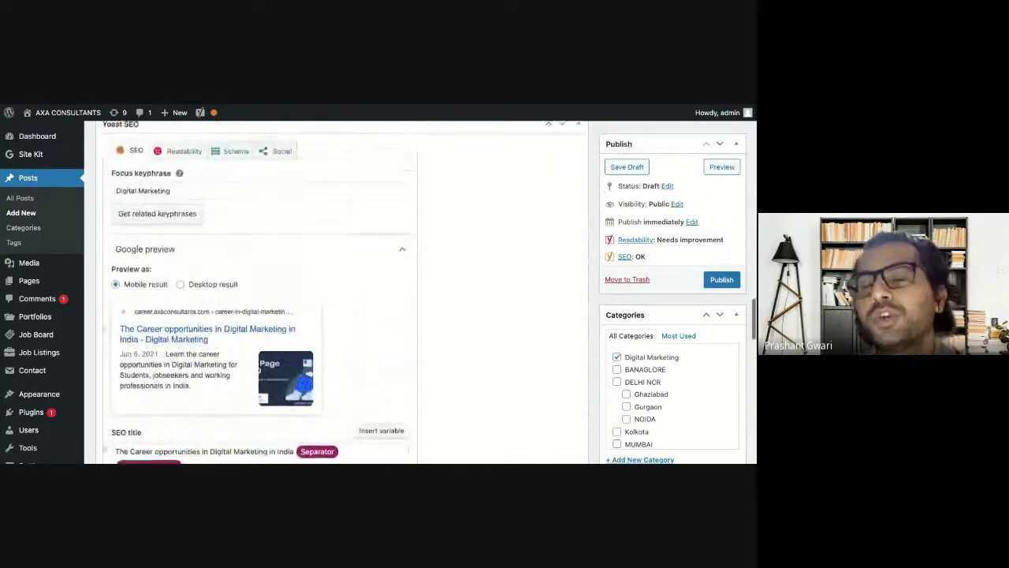
# Open the Yoast readability analysis for the post and review its problems, improvements and good results
pyautogui.click(181, 223)
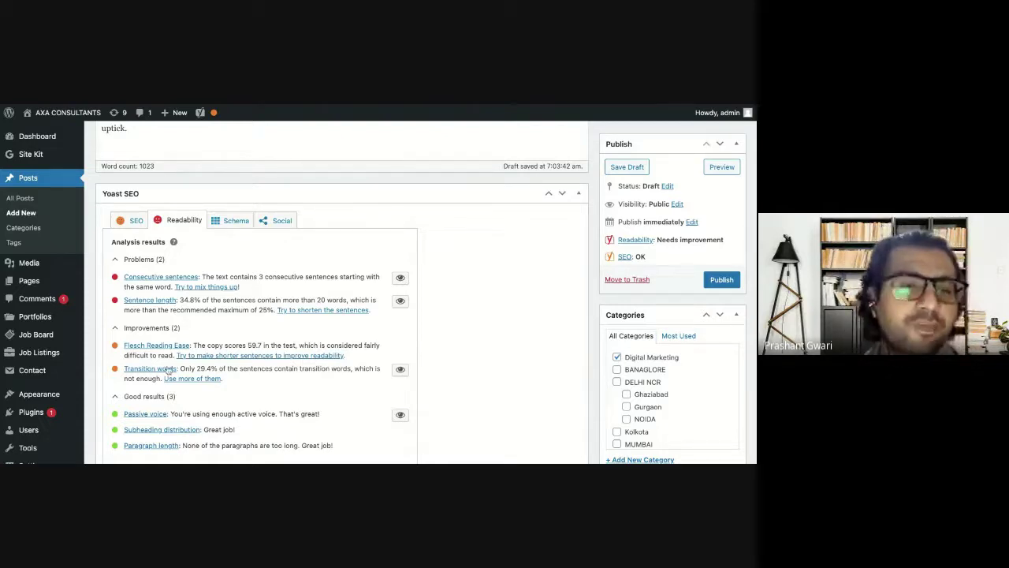
pyautogui.scroll(-1, 168, 371)
pyautogui.scroll(-1, 168, 370)
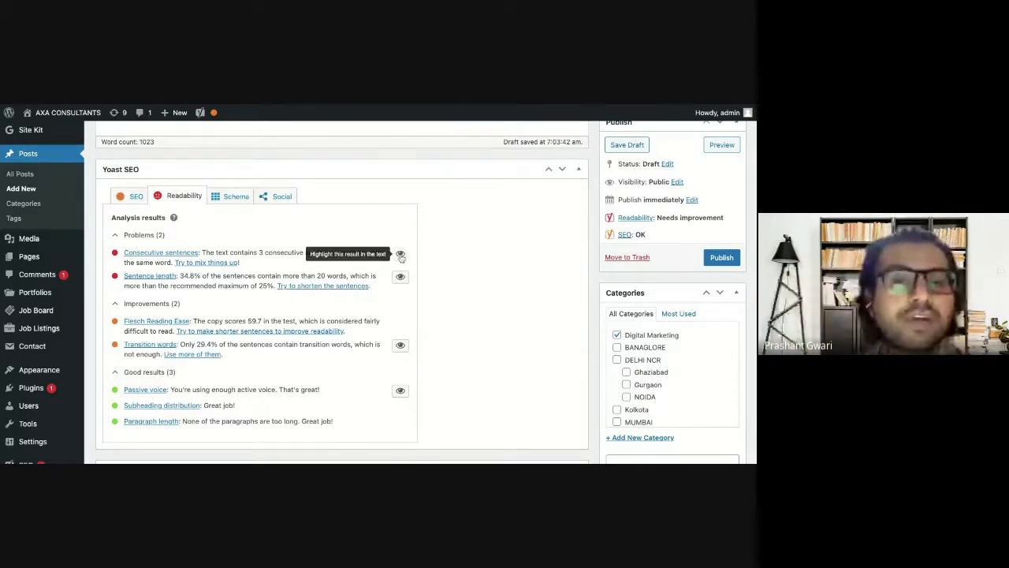
# Highlight the consecutive sentences problem in the text and locate the marked sentences under the Your Growth heading
pyautogui.click(400, 254)
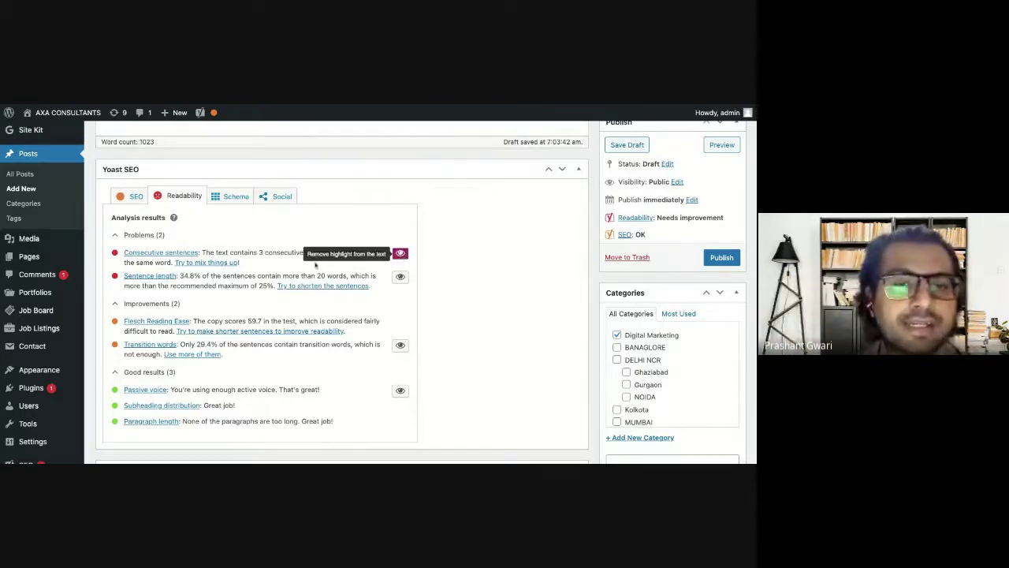
pyautogui.scroll(3, 315, 265)
pyautogui.scroll(3, 315, 265)
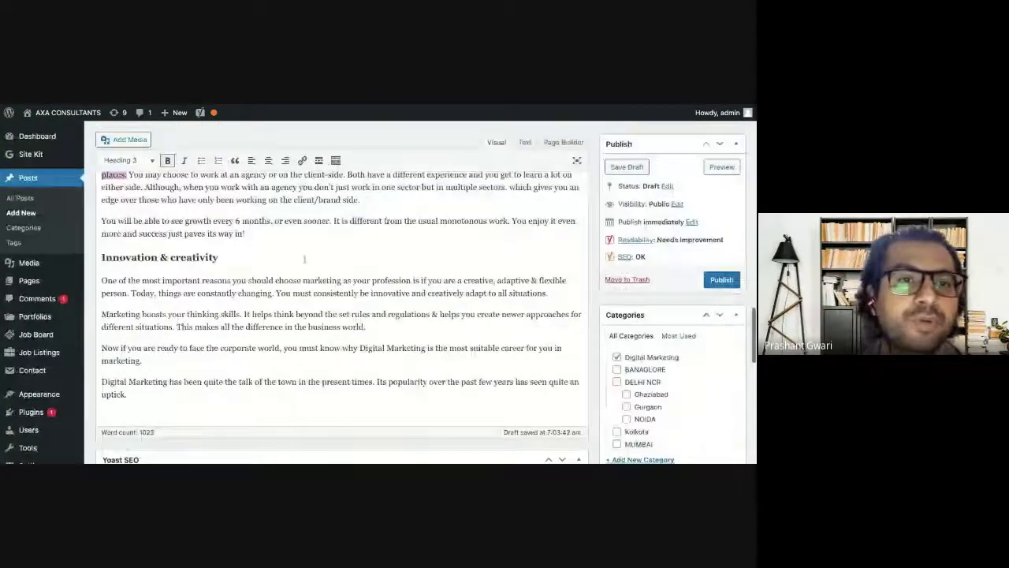
pyautogui.scroll(2, 304, 258)
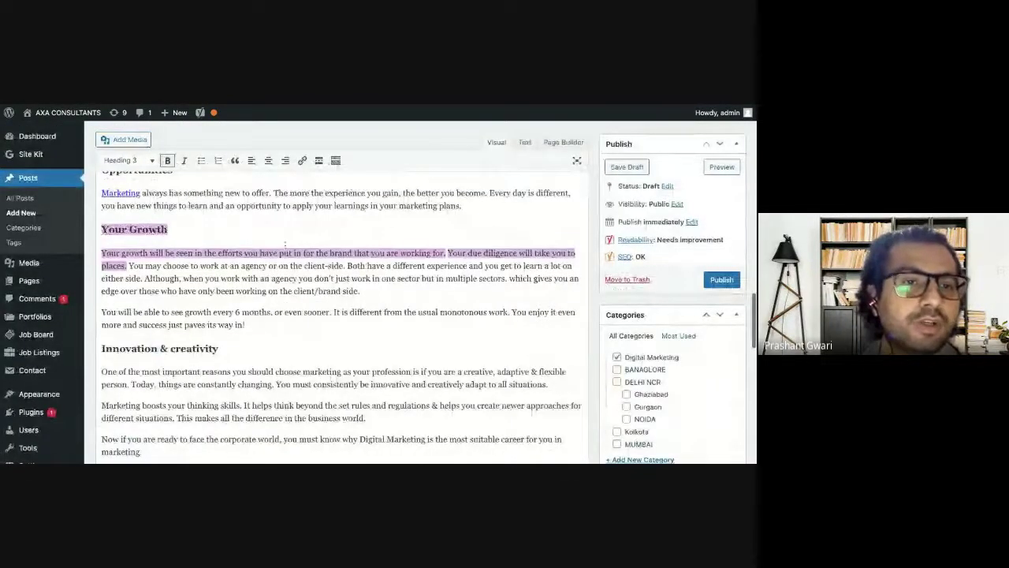
# Look through the whole post for other marked consecutive sentences, from the introduction to the closing paragraphs, and return to the readability results
pyautogui.scroll(2, 286, 244)
pyautogui.scroll(5, 339, 315)
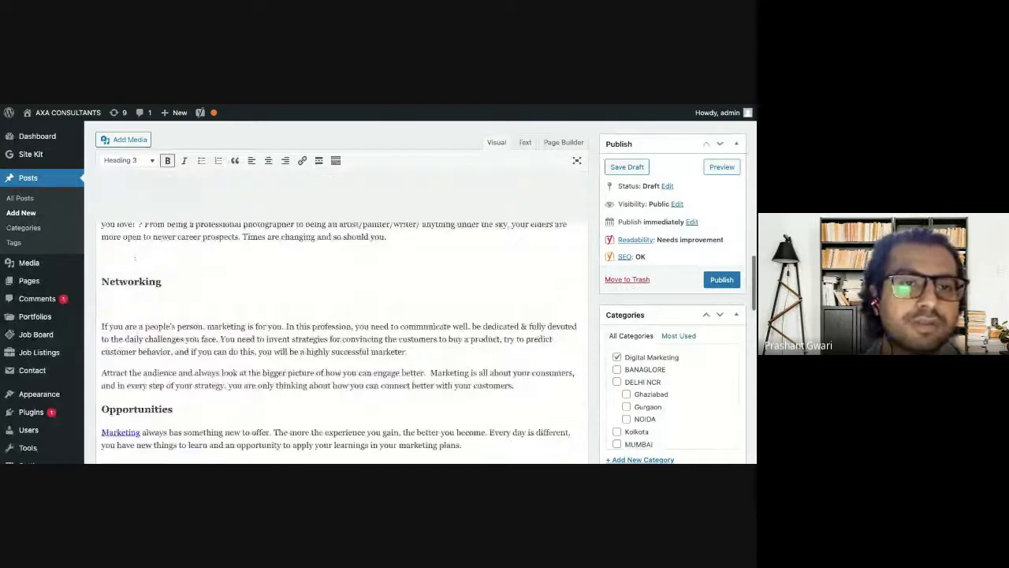
pyautogui.scroll(8, 339, 316)
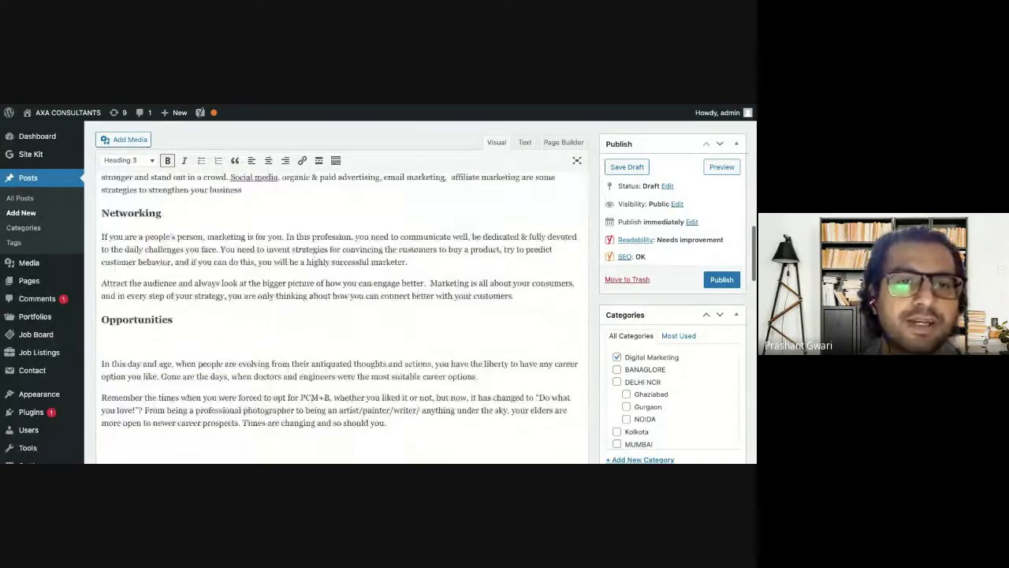
pyautogui.scroll(6, 339, 315)
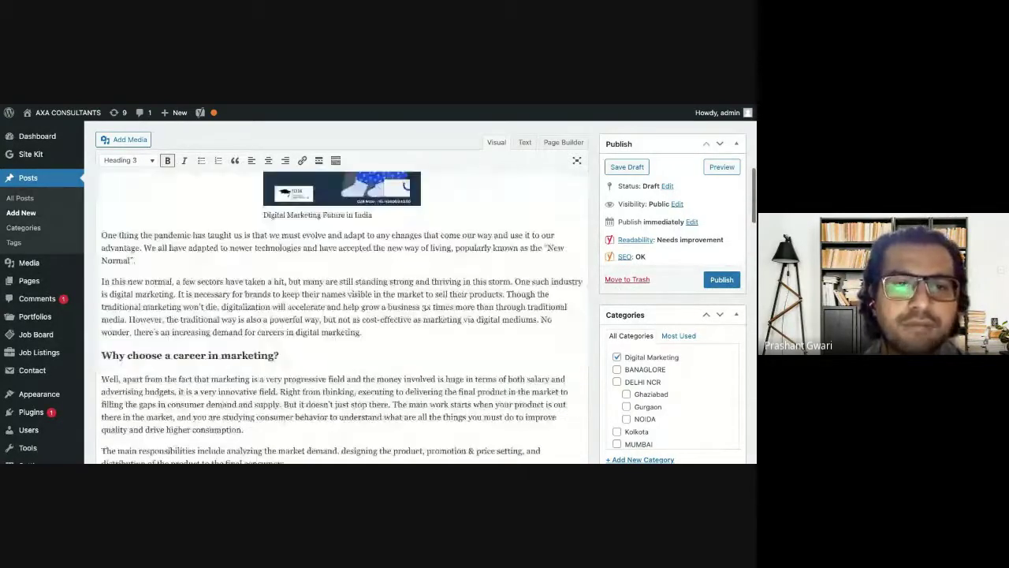
pyautogui.scroll(-4, 339, 315)
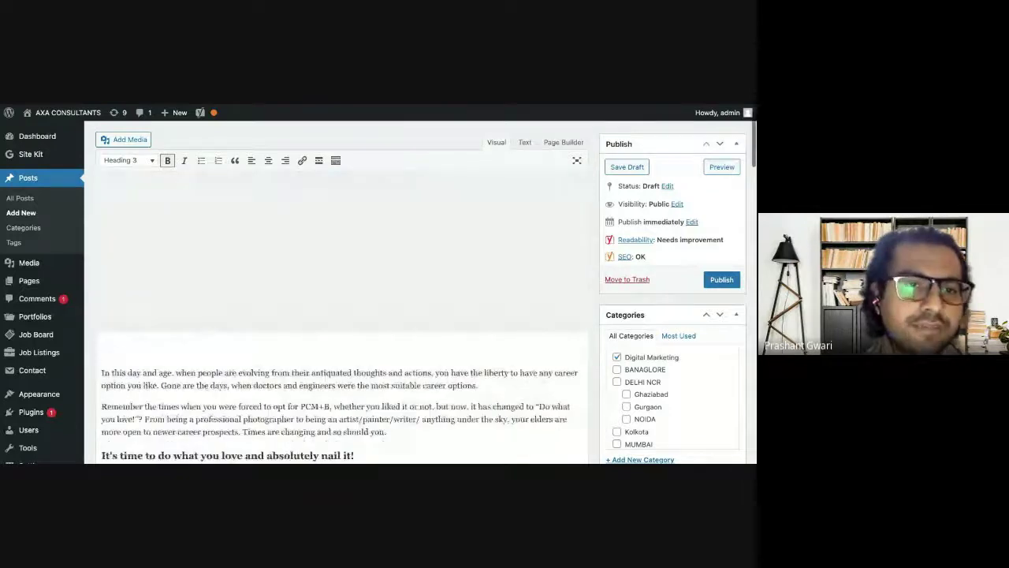
pyautogui.scroll(3, 165, 378)
pyautogui.scroll(-1, 165, 378)
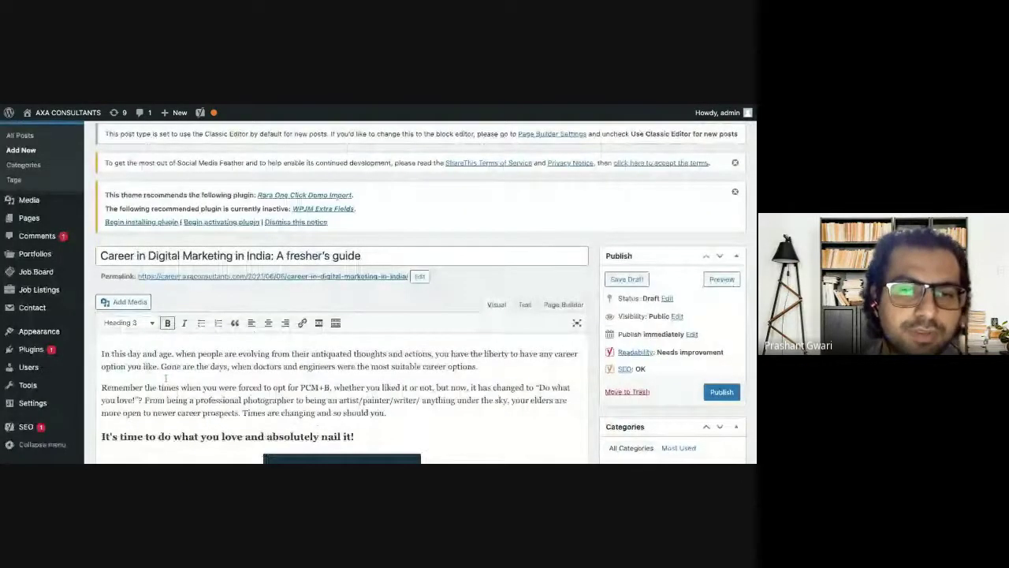
pyautogui.scroll(-3, 165, 377)
pyautogui.scroll(-5, 166, 382)
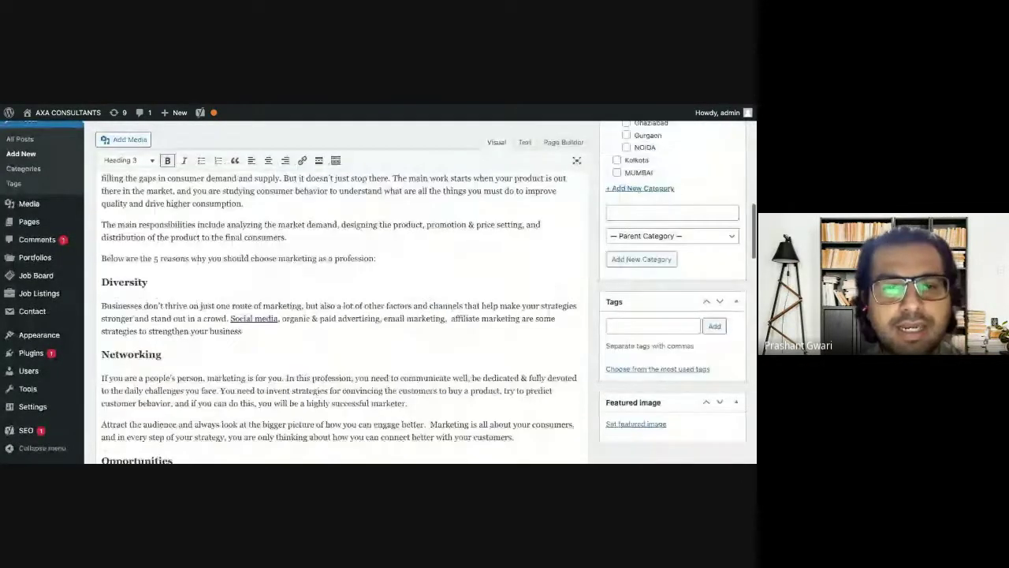
pyautogui.scroll(-2, 339, 316)
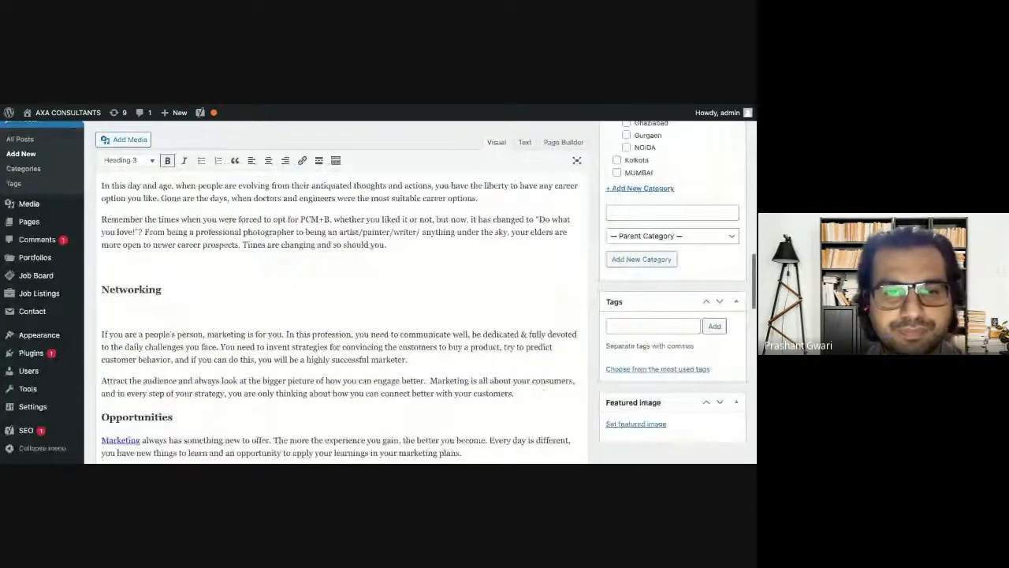
pyautogui.scroll(-2, 339, 316)
pyautogui.scroll(-1, 339, 315)
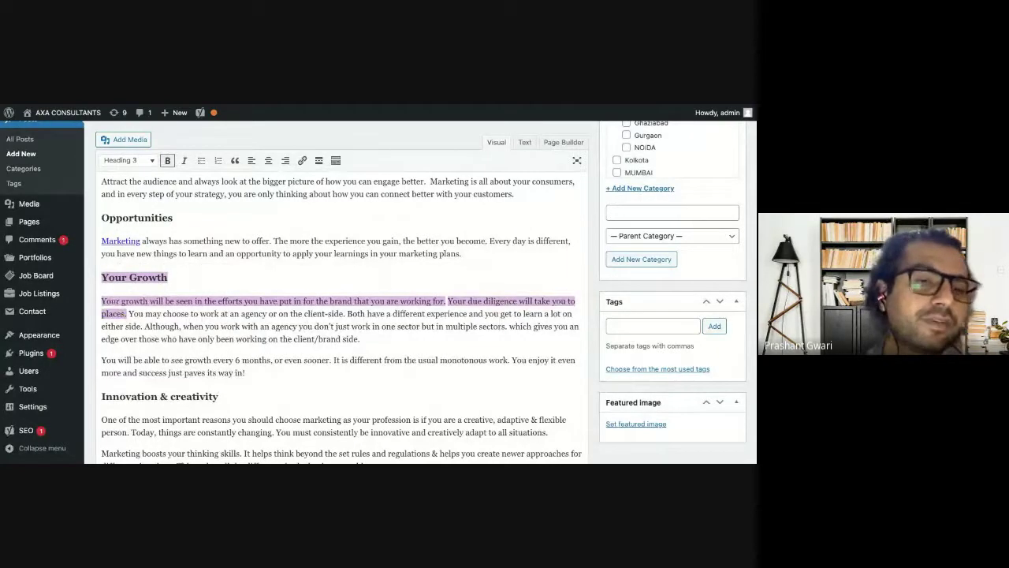
pyautogui.scroll(-1, 143, 300)
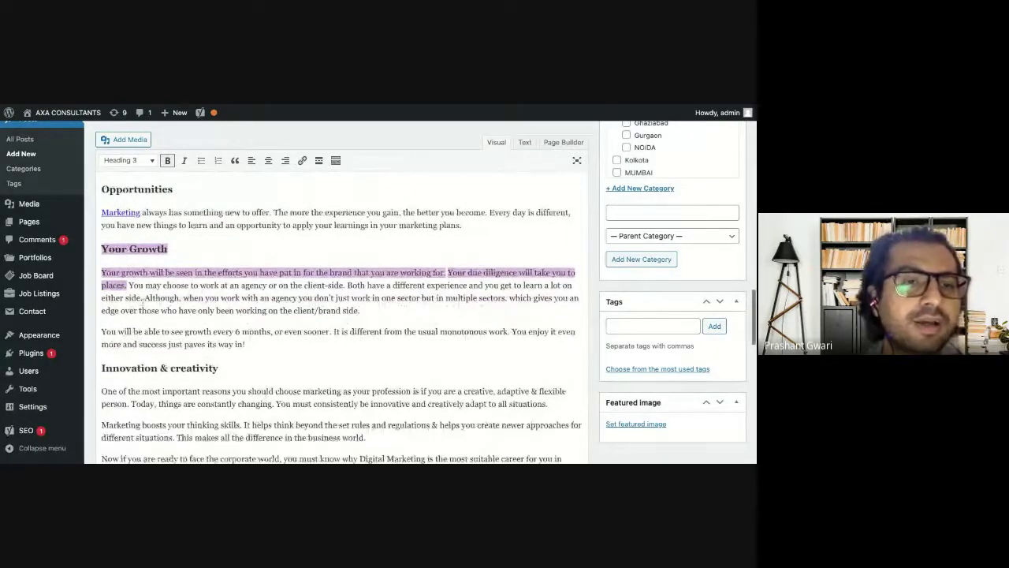
pyautogui.scroll(-3, 143, 298)
pyautogui.scroll(-8, 394, 394)
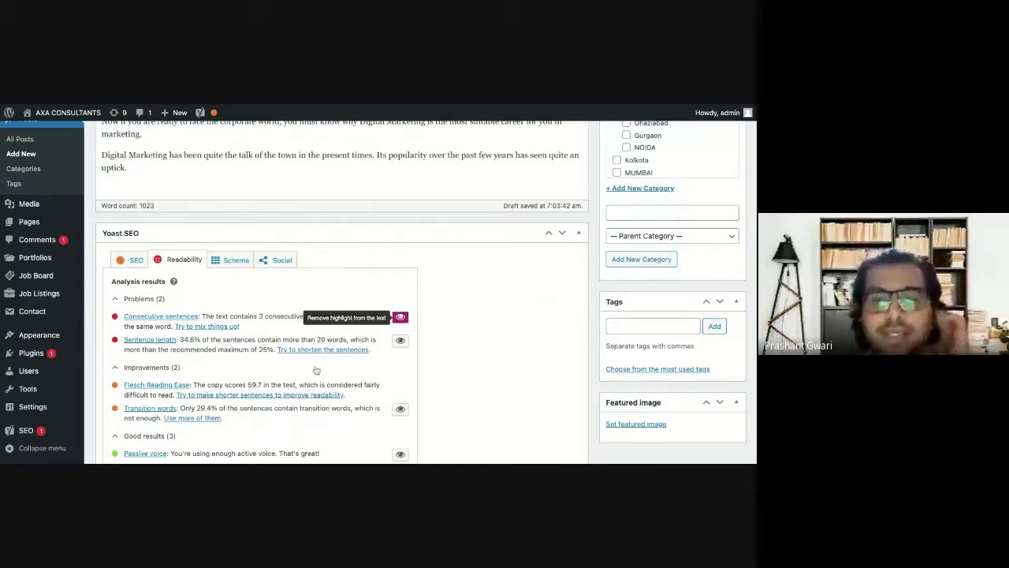
# Highlight the overly long sentences in the text, examine them from the closing paragraphs up to Networking, and remove the highlight
pyautogui.click(400, 341)
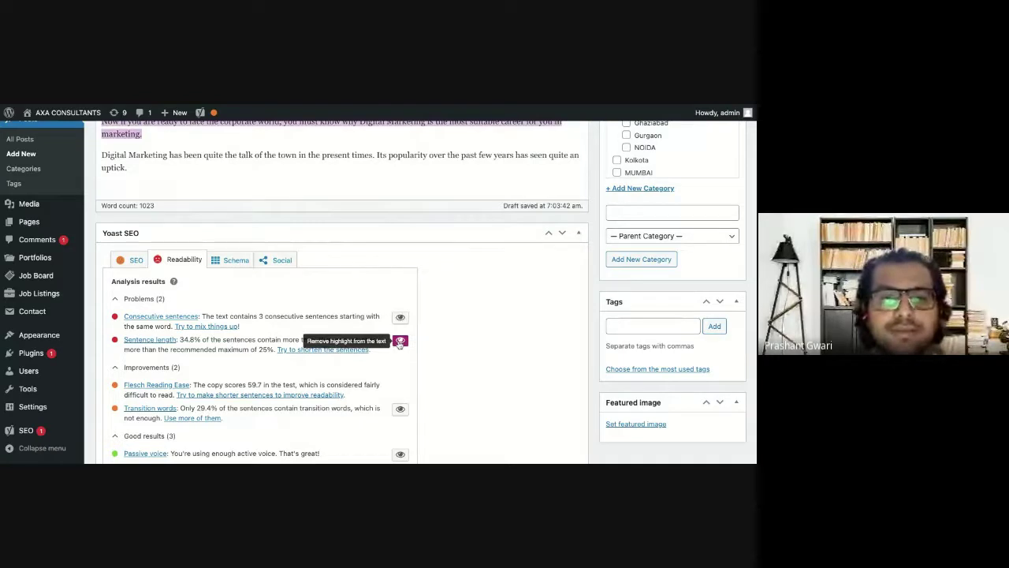
pyautogui.scroll(3, 400, 341)
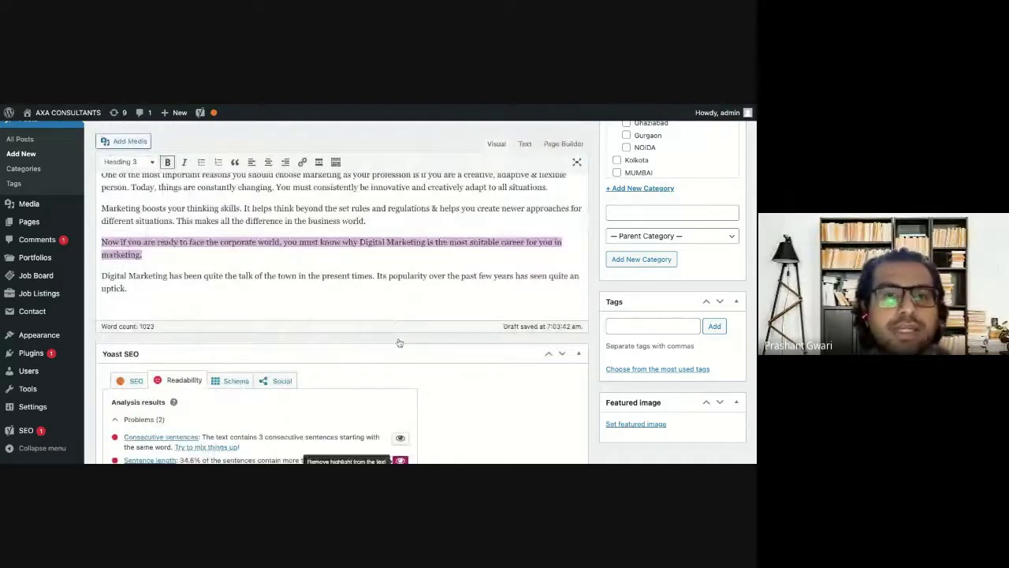
pyautogui.scroll(3, 406, 256)
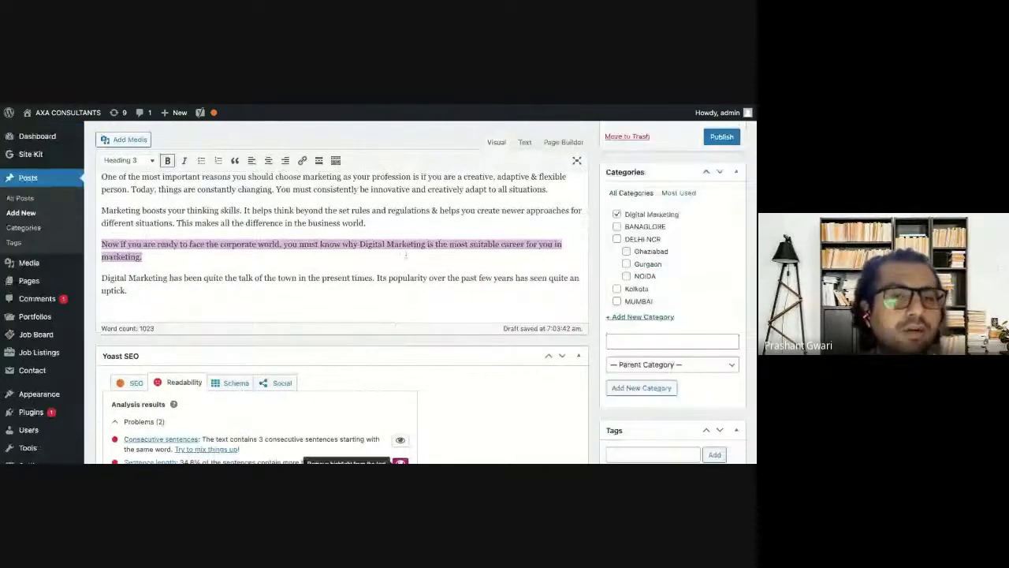
pyautogui.scroll(1, 339, 301)
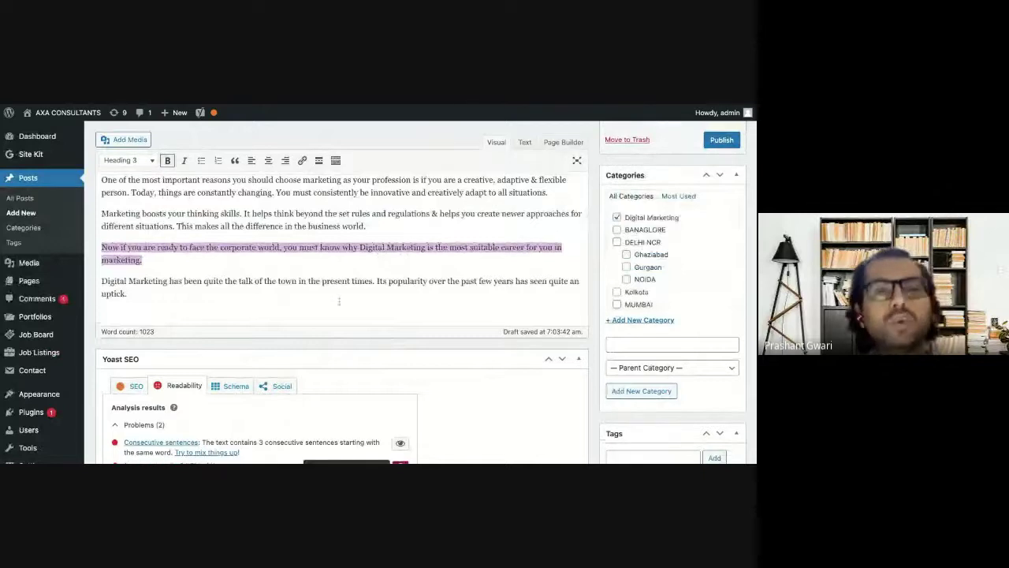
pyautogui.scroll(3, 339, 302)
pyautogui.scroll(3, 339, 301)
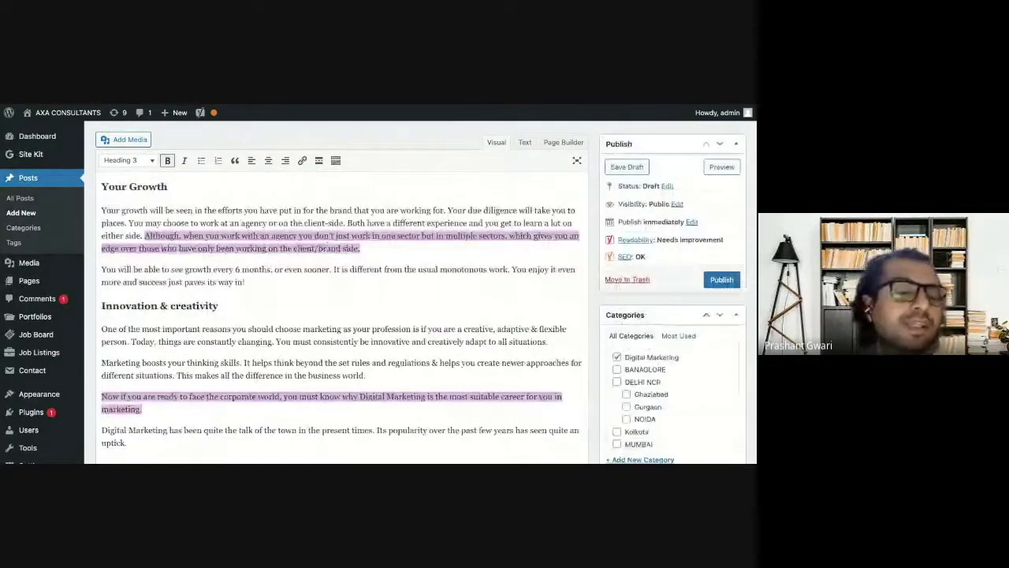
pyautogui.scroll(1, 326, 249)
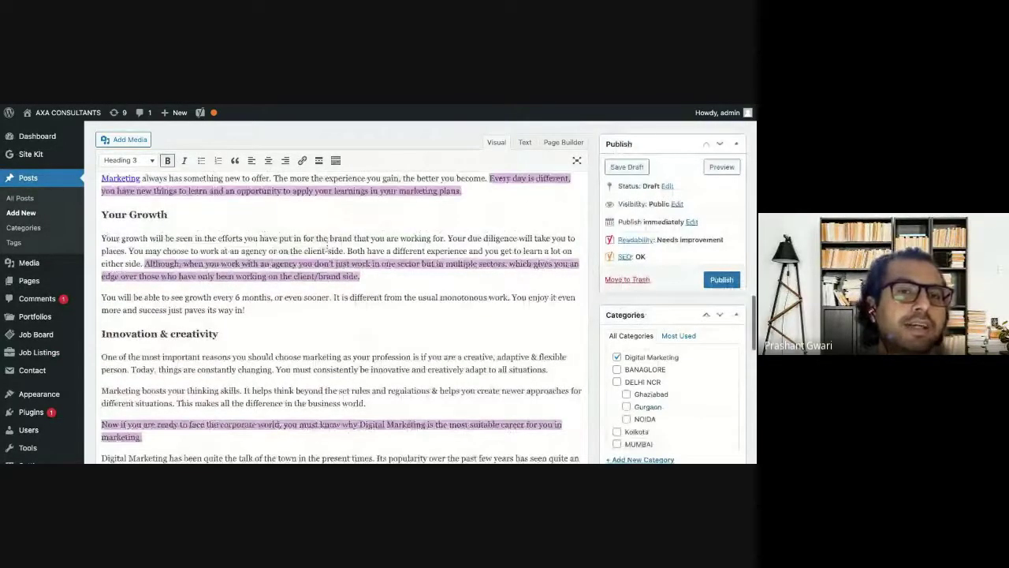
pyautogui.scroll(5, 326, 249)
pyautogui.scroll(1, 328, 236)
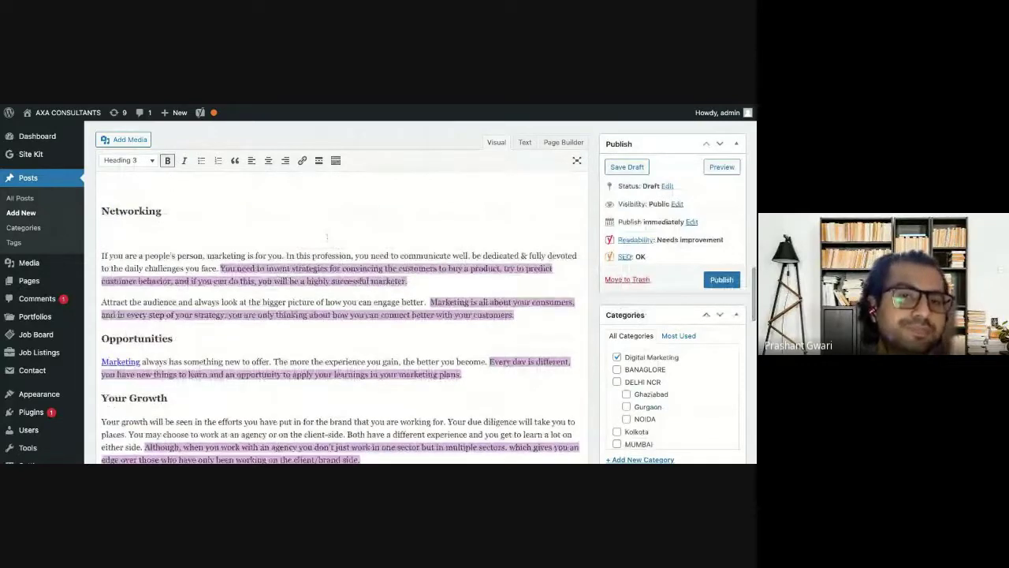
pyautogui.scroll(-10, 327, 236)
pyautogui.scroll(-5, 327, 237)
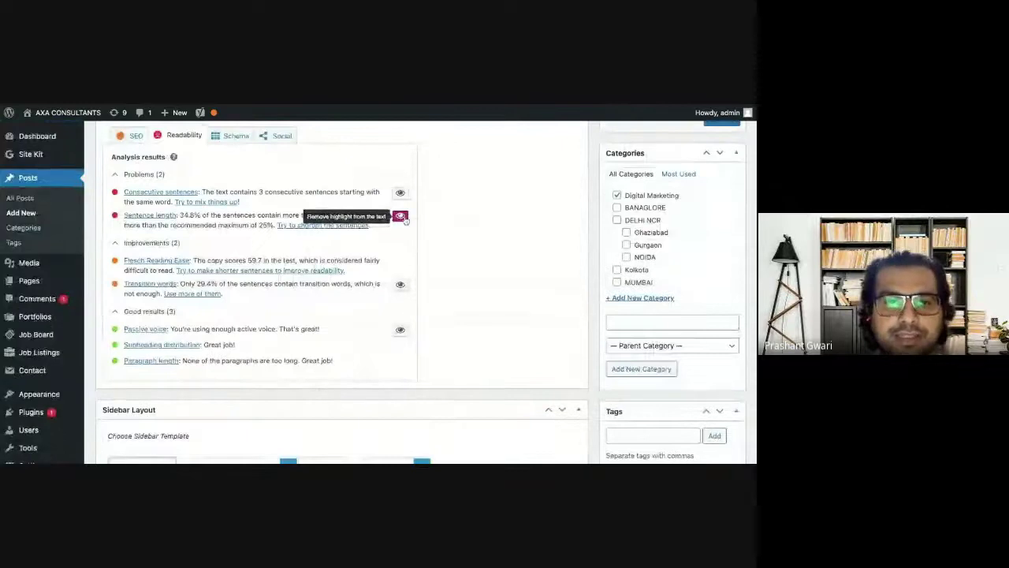
pyautogui.click(401, 216)
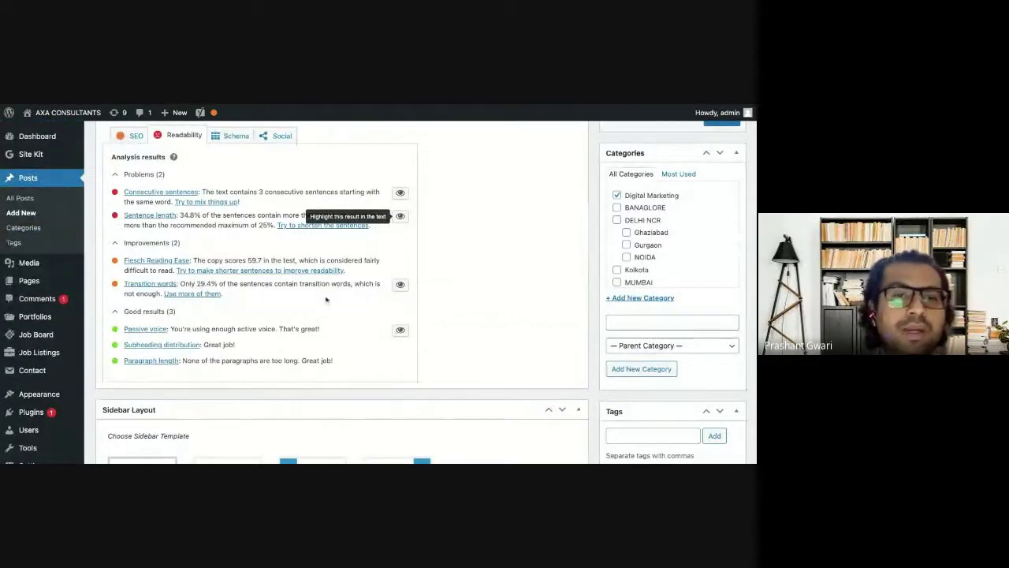
# Highlight the transition words result in the text, examine the marked sentences under Your Growth, and remove the highlight
pyautogui.click(401, 285)
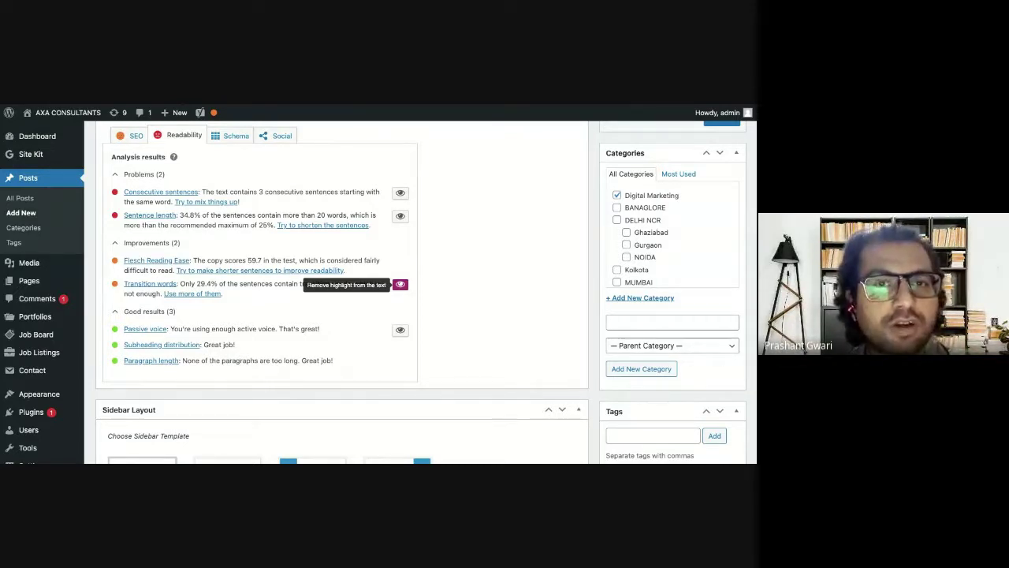
pyautogui.scroll(5, 399, 284)
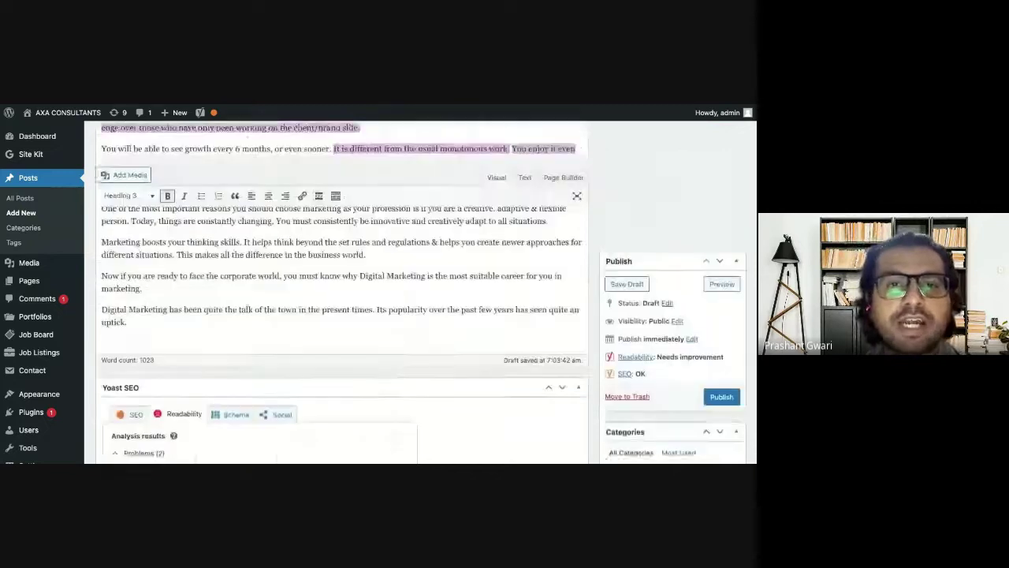
pyautogui.scroll(3, 420, 288)
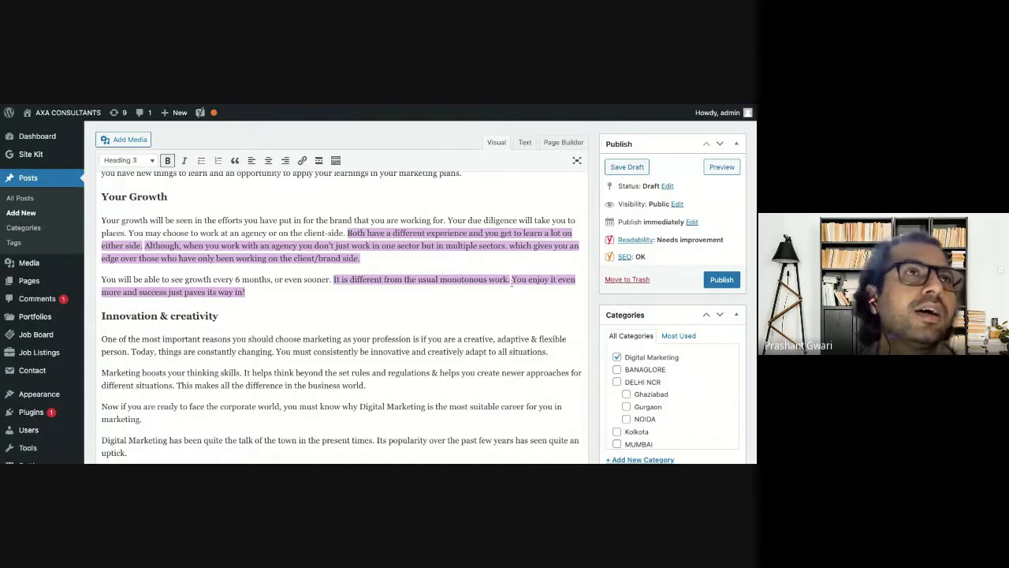
pyautogui.scroll(-5, 330, 334)
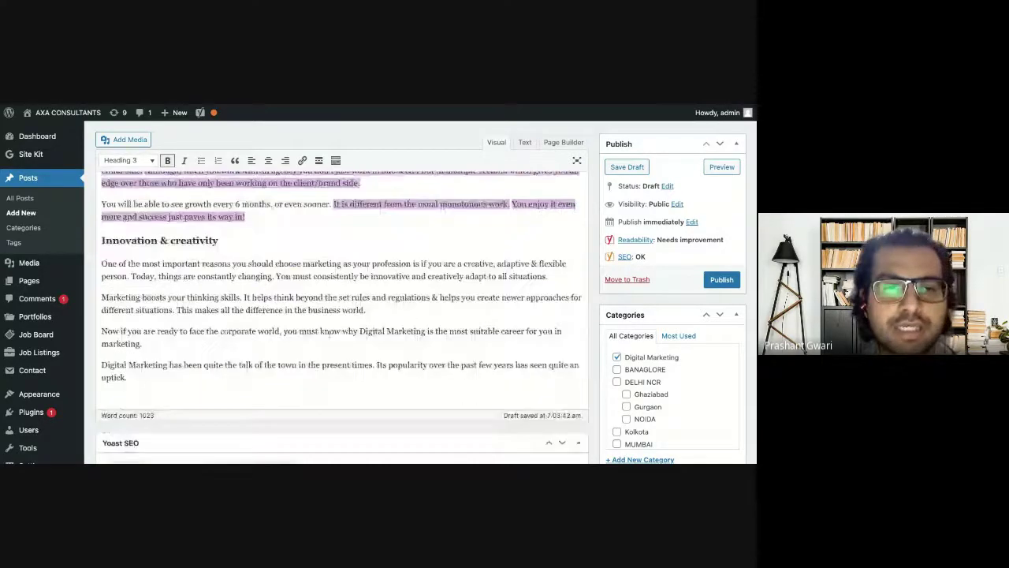
pyautogui.scroll(-3, 402, 293)
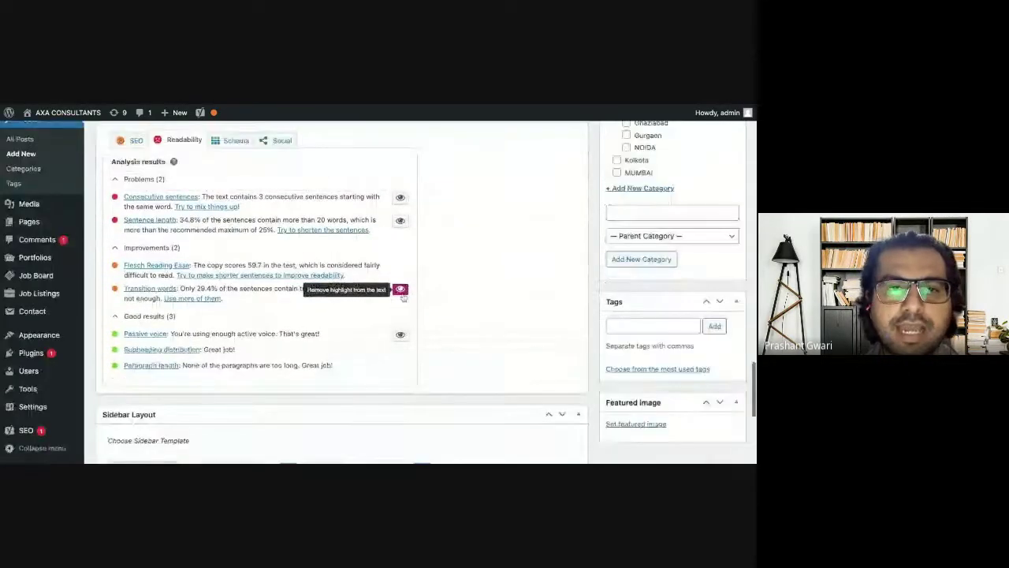
pyautogui.click(400, 290)
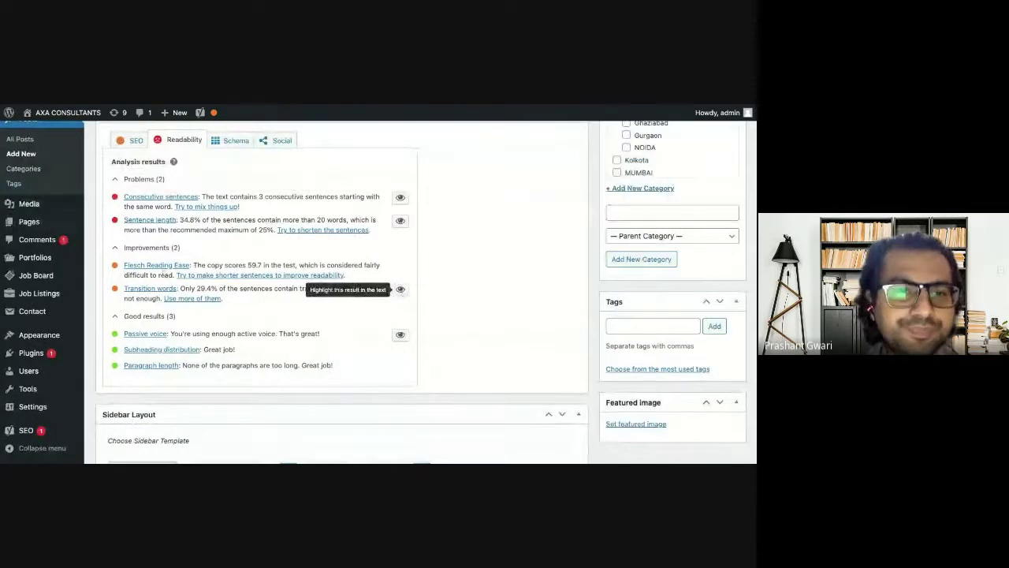
# Switch the transition words highlight on and off once more and review the full list of readability results
pyautogui.click(401, 290)
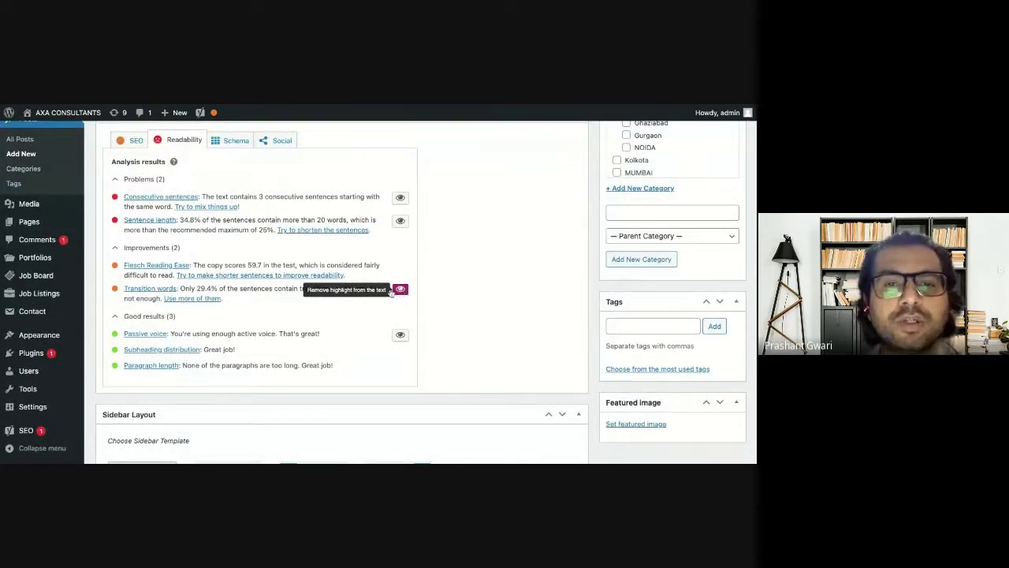
pyautogui.click(401, 291)
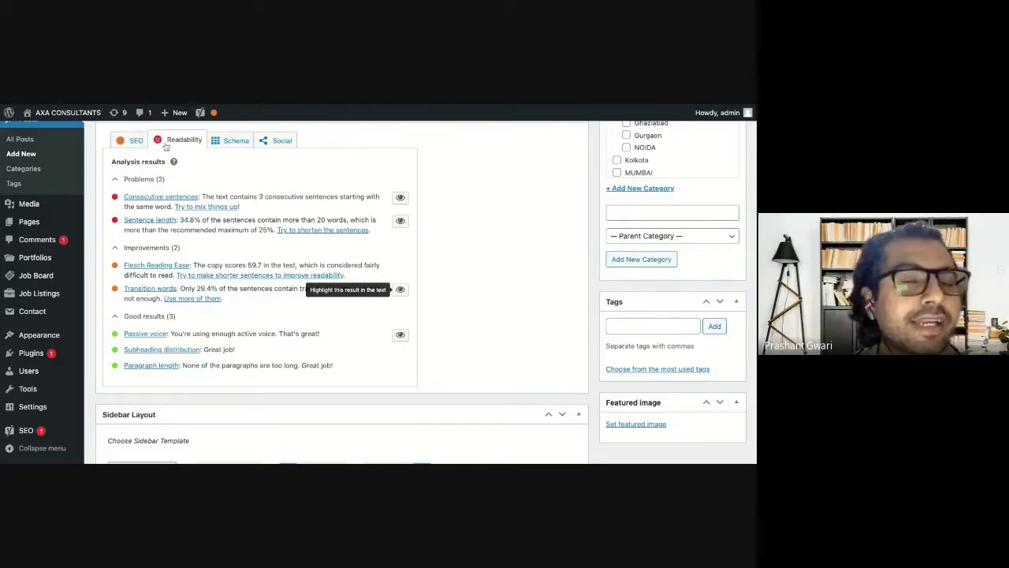
pyautogui.scroll(1, 181, 190)
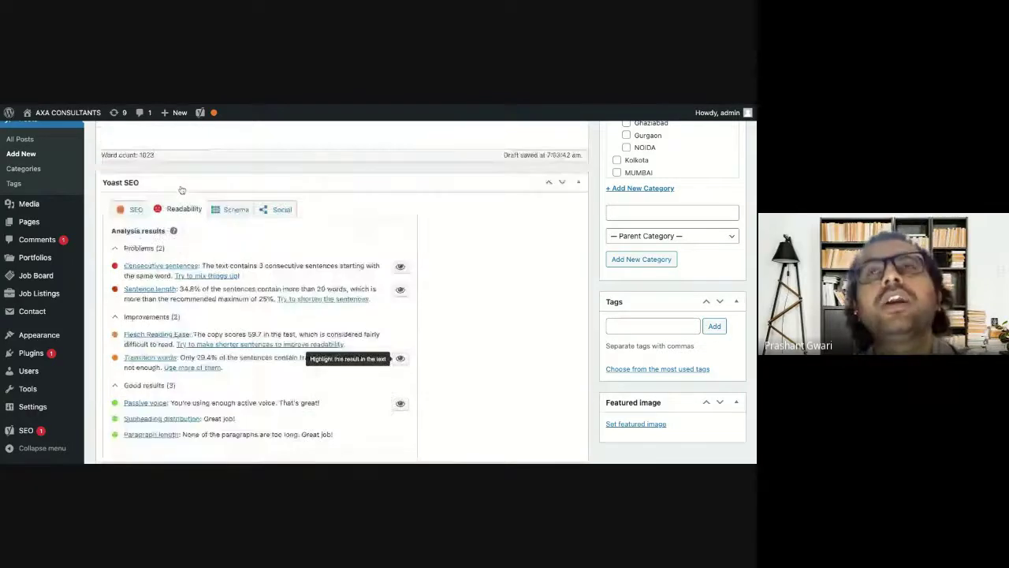
pyautogui.scroll(1, 182, 190)
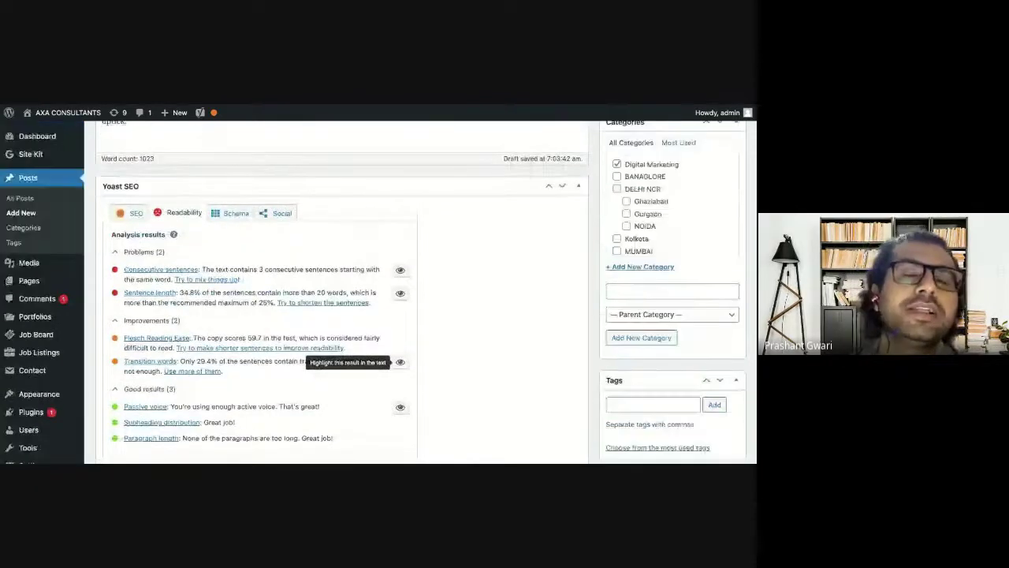